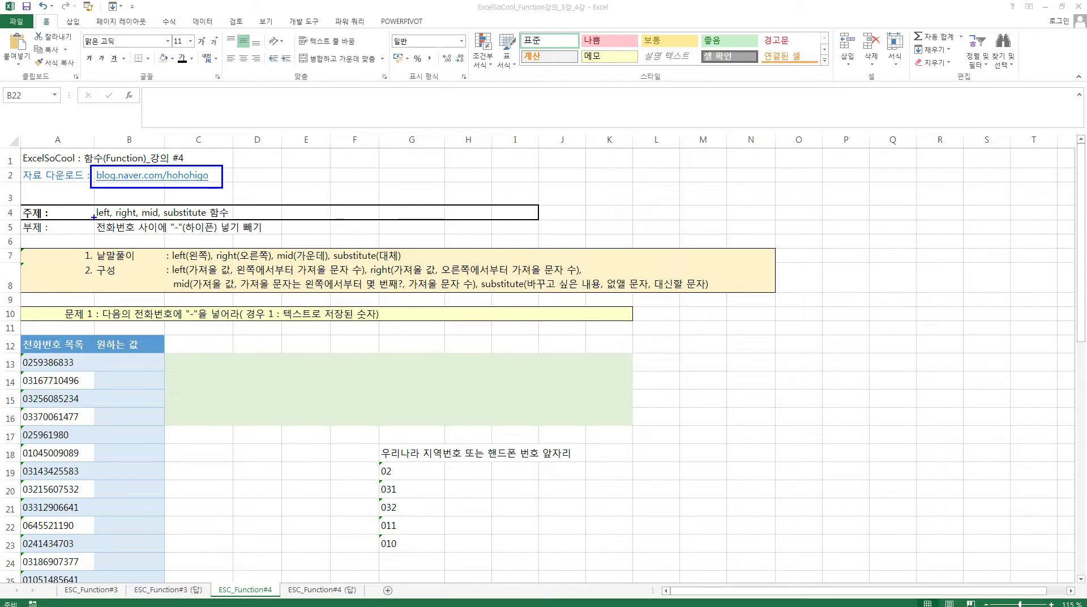
pyautogui.moveTo(94, 216); pyautogui.dragTo(264, 235)
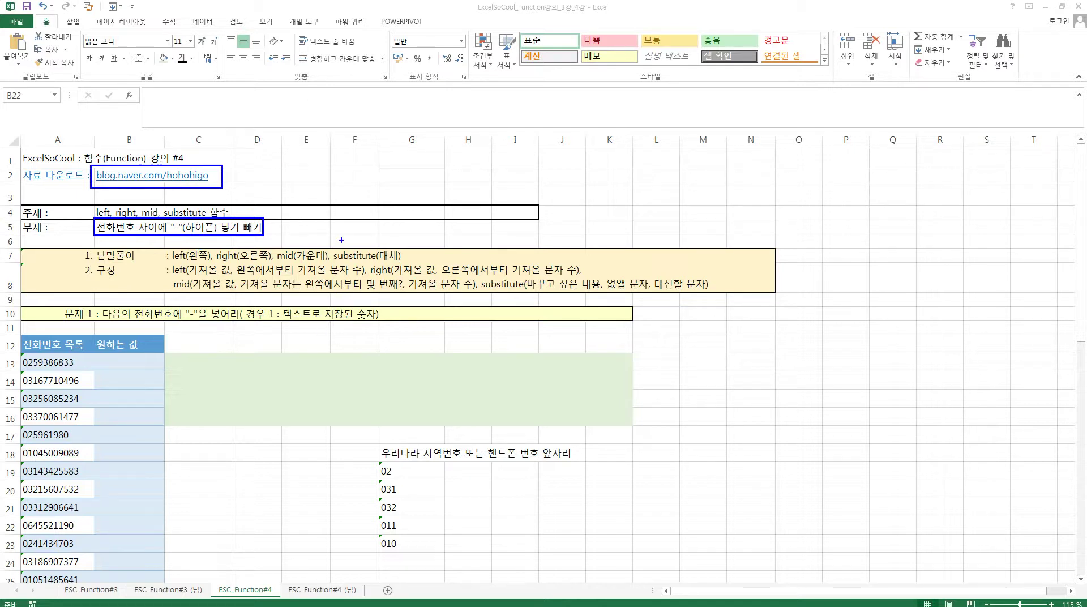
pyautogui.moveTo(329, 243); pyautogui.dragTo(415, 266)
pyautogui.moveTo(170, 261); pyautogui.dragTo(339, 262)
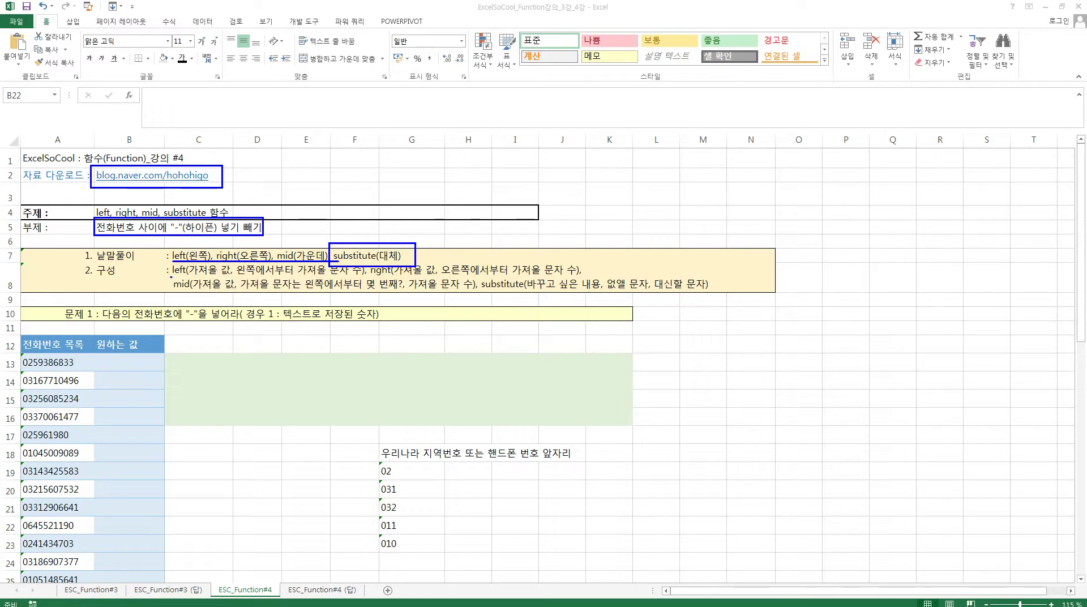
pyautogui.moveTo(172, 276)
pyautogui.mouseDown()
pyautogui.moveTo(342, 298)
pyautogui.moveTo(395, 278)
pyautogui.moveTo(365, 278)
pyautogui.moveTo(382, 277)
pyautogui.mouseUp()
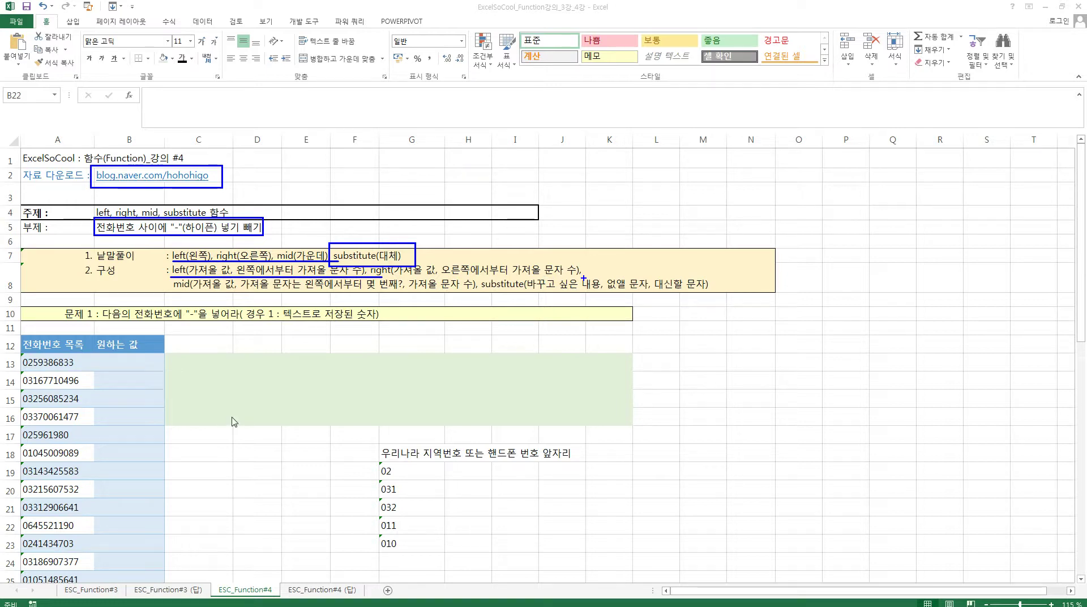
pyautogui.press('Escape')
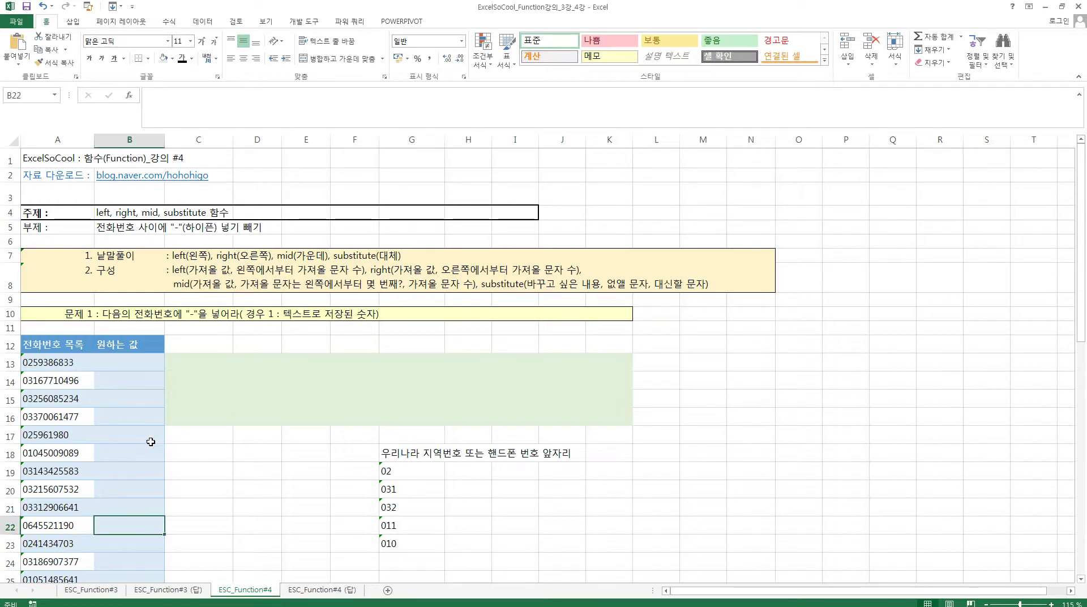
# Step: Clear the existing results from B51:B65 in the problem 3 table
pyautogui.scroll(-2, 136, 440)
pyautogui.scroll(-7, 136, 440)
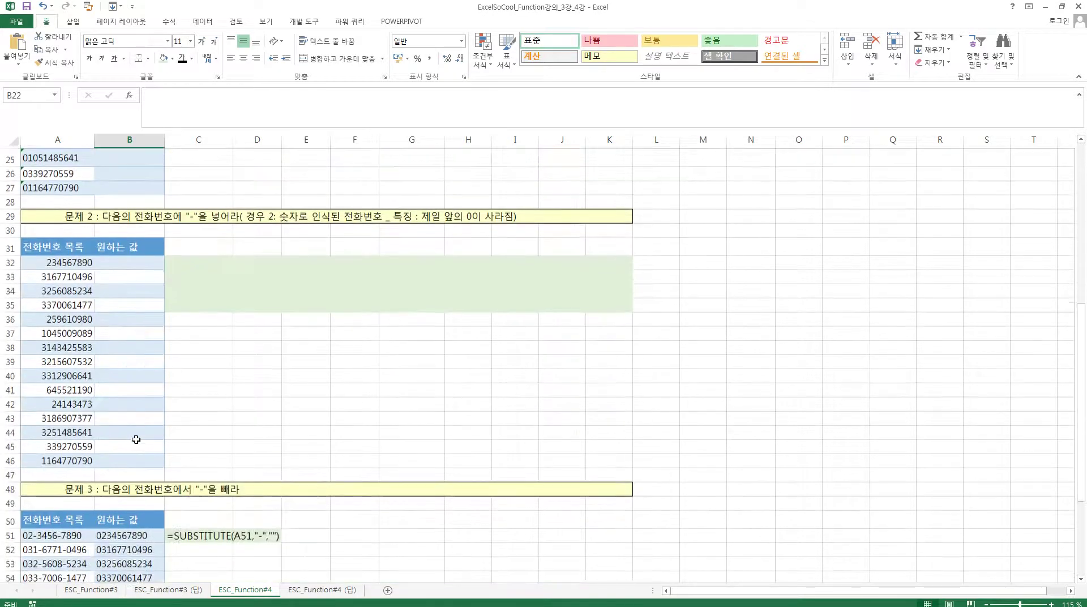
pyautogui.scroll(-4, 136, 440)
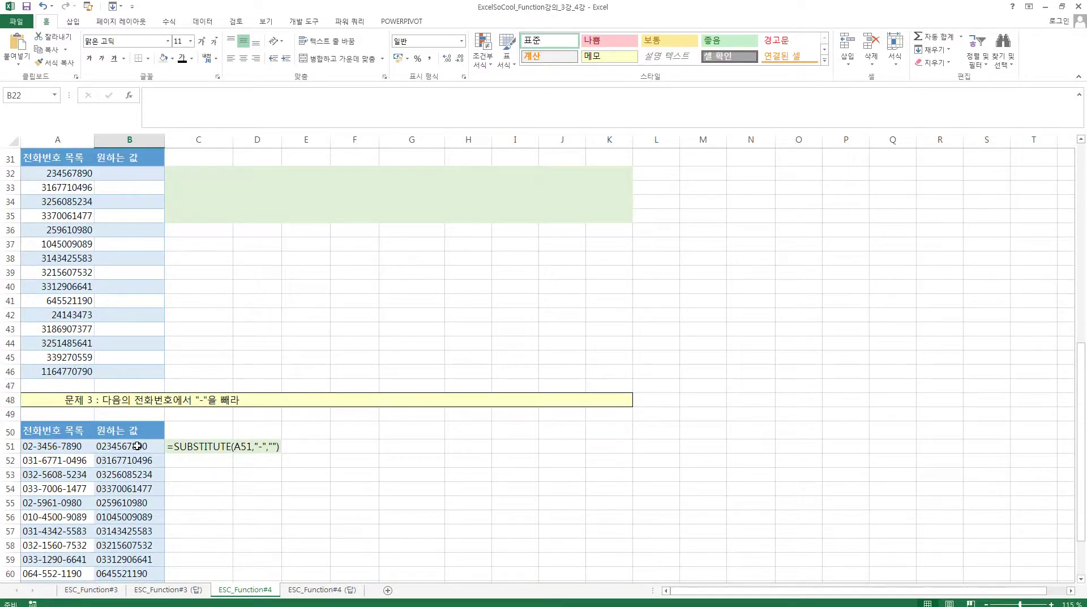
pyautogui.moveTo(135, 315); pyautogui.dragTo(132, 512)
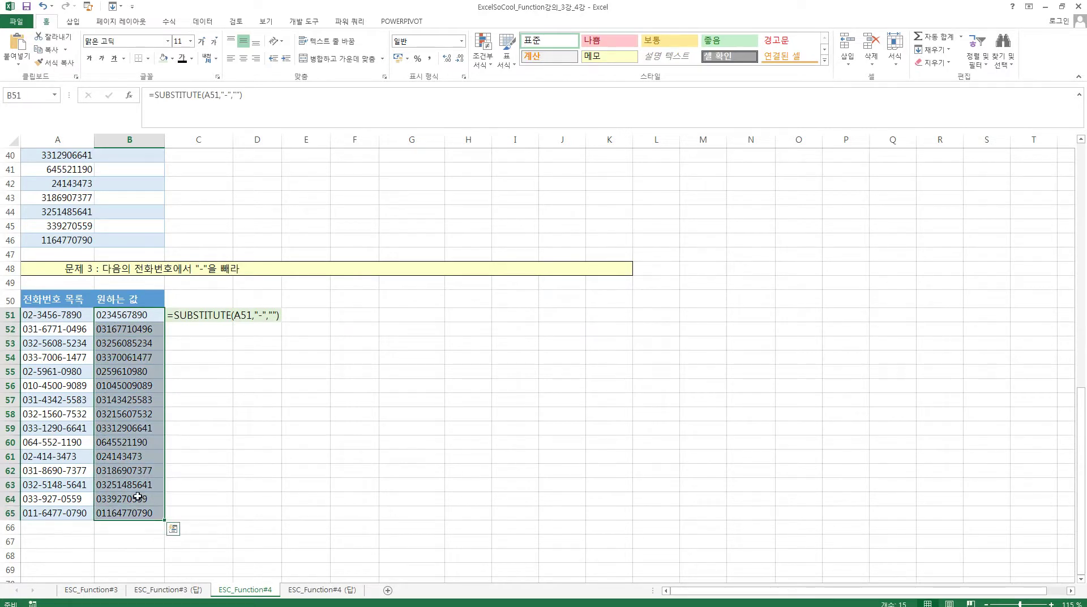
pyautogui.press('Delete')
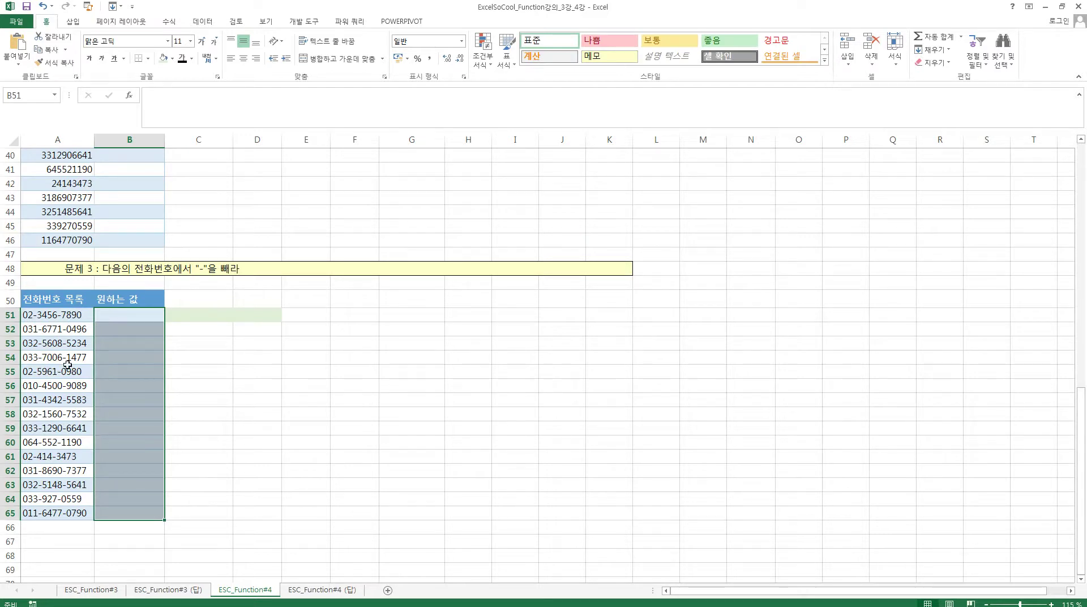
# Step: Replace every "-" with nothing in the problem 3 phone number list, A51:A65
pyautogui.moveTo(73, 313); pyautogui.dragTo(63, 507)
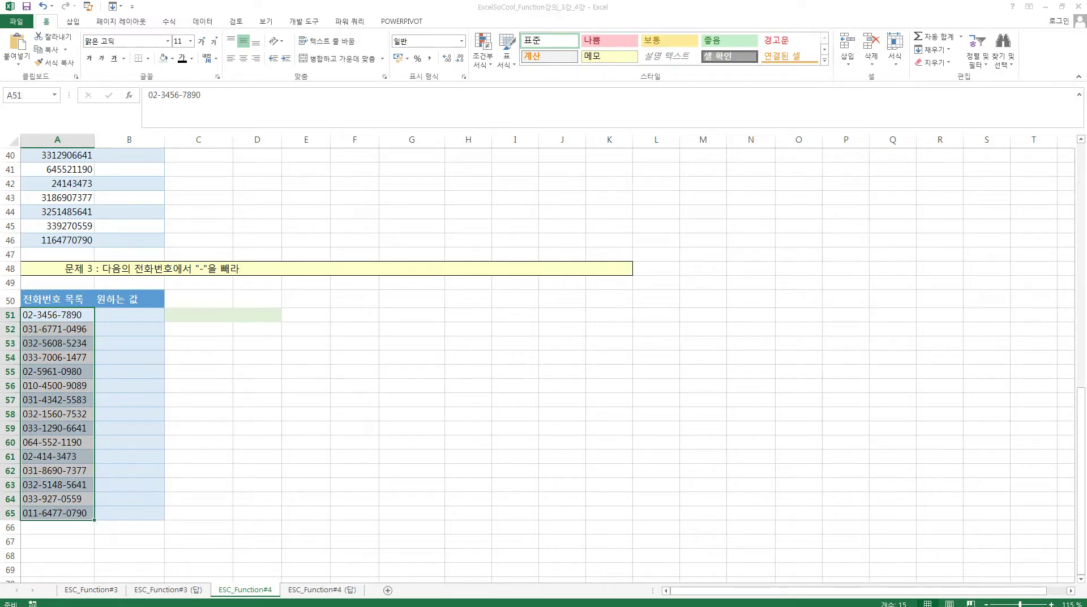
pyautogui.hotkey('ctrl', 'f')
pyautogui.write('-')
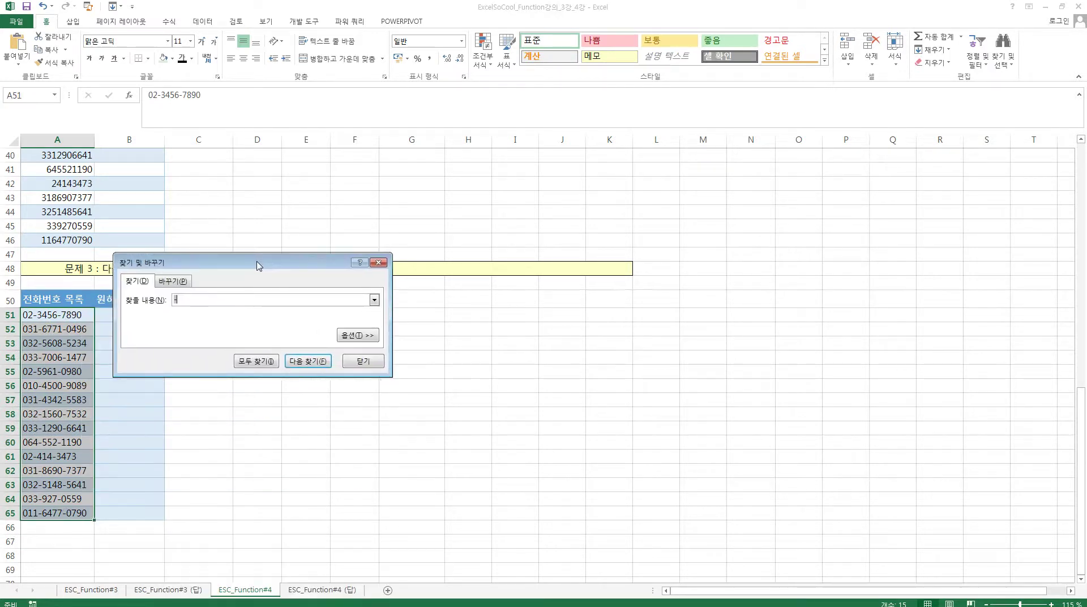
pyautogui.click(164, 282)
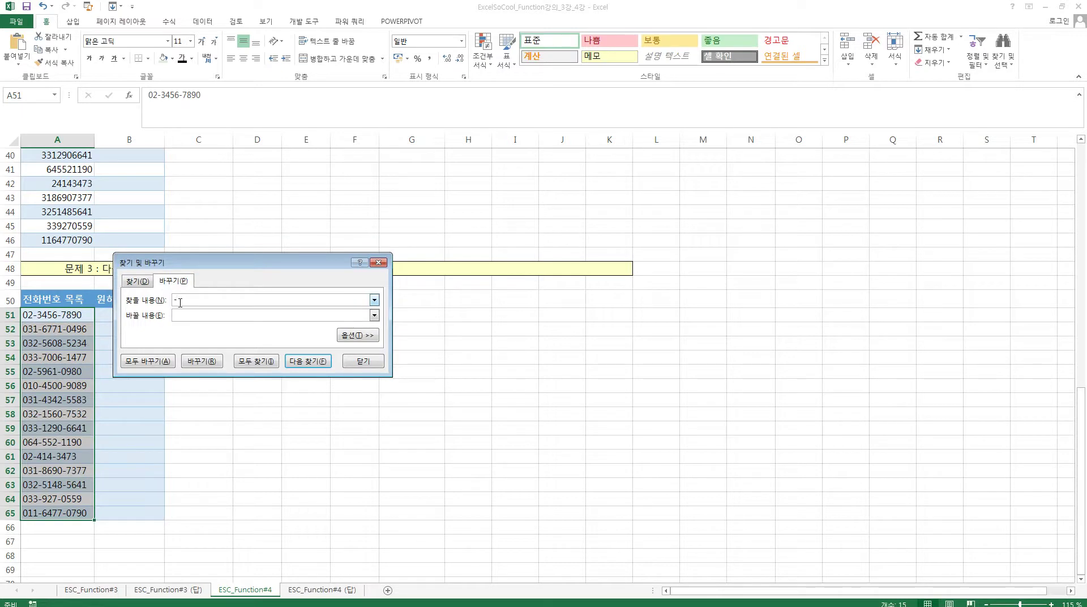
pyautogui.click(160, 363)
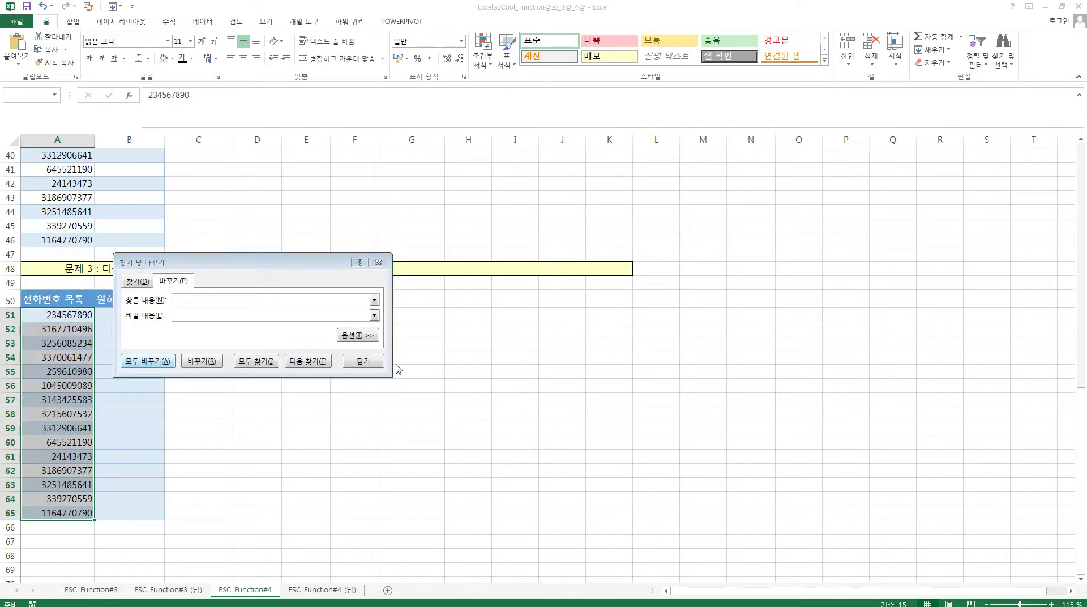
pyautogui.click(516, 338)
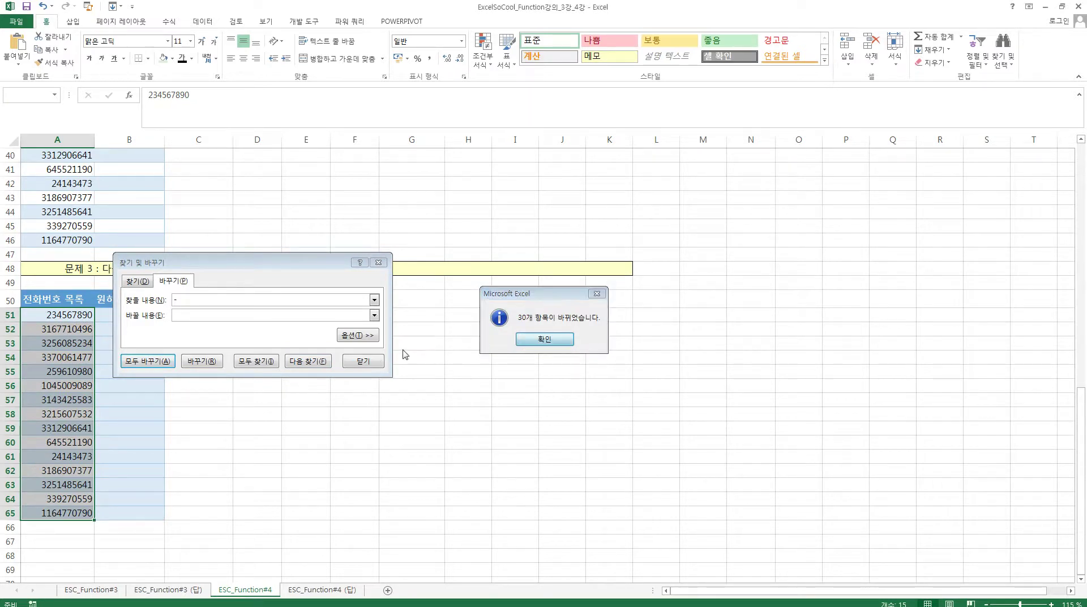
pyautogui.click(346, 363)
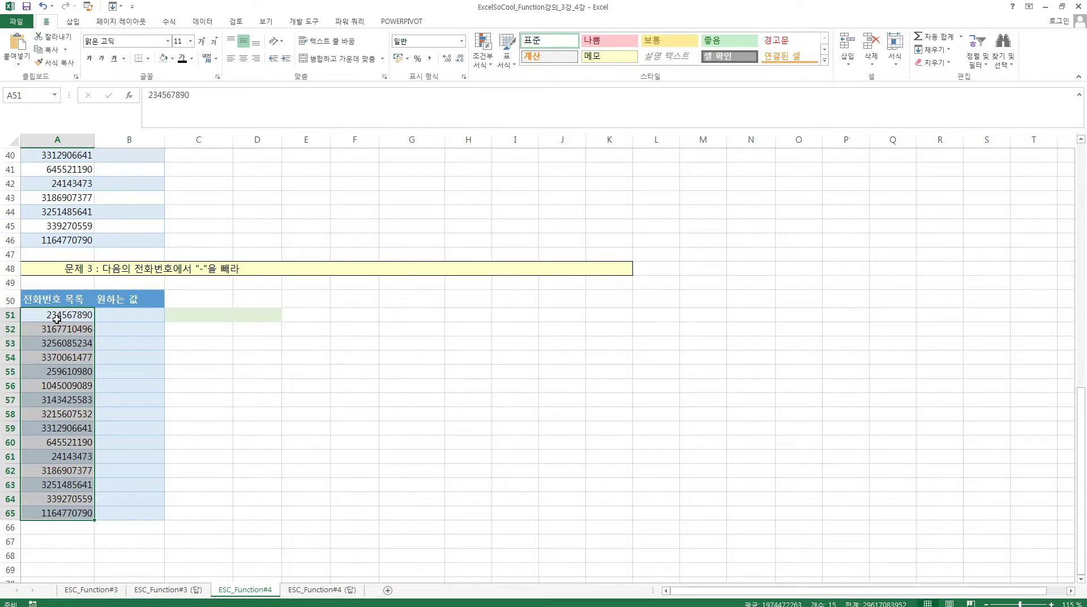
# Step: Enter ="0"&A51 in B51 and fill the formula down to B65
pyautogui.click(109, 318)
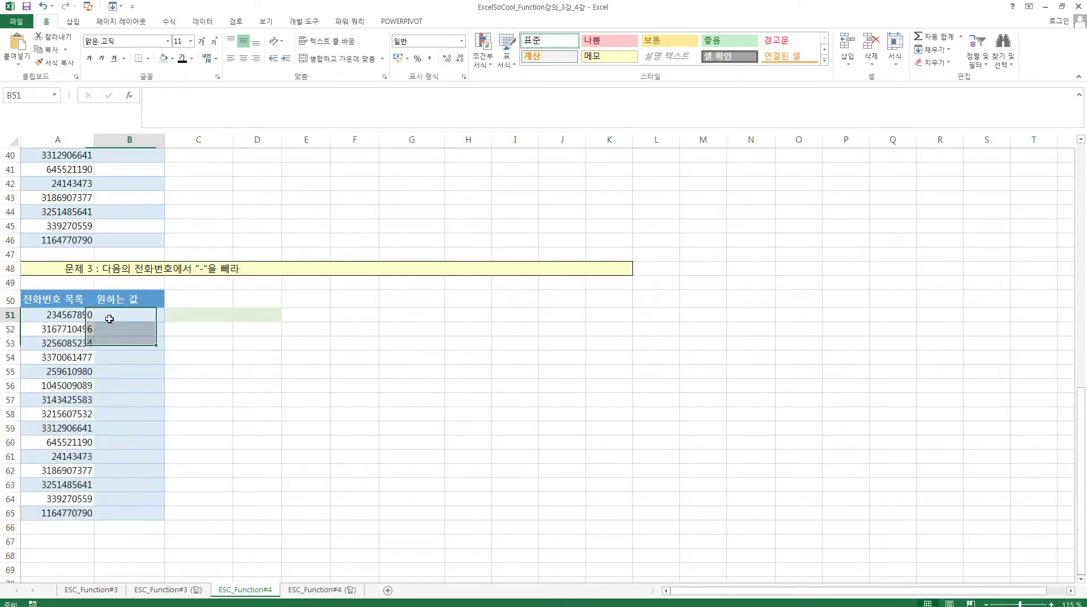
pyautogui.write('=')
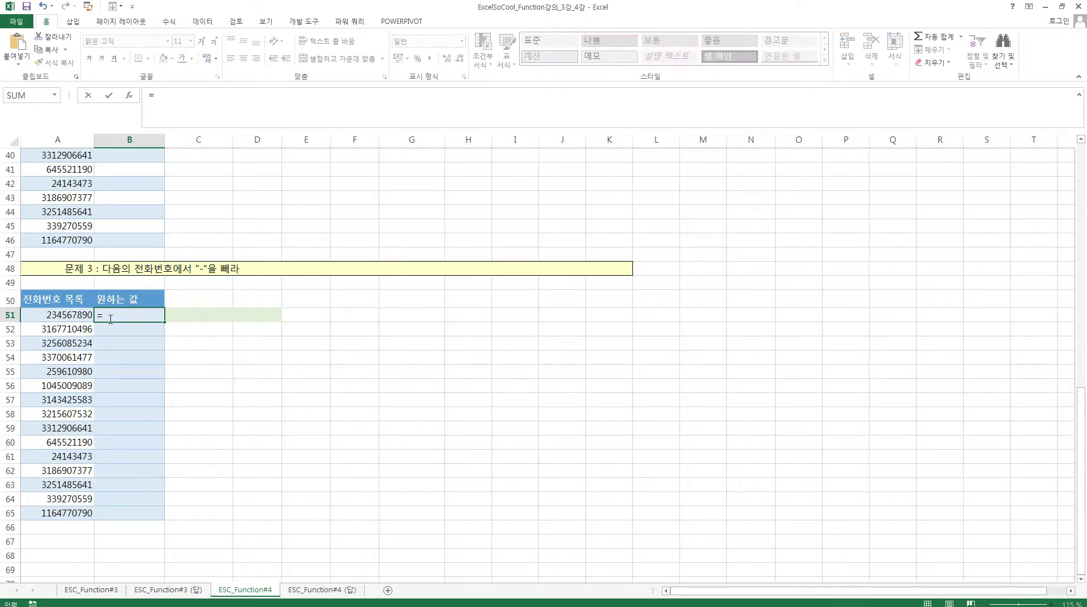
pyautogui.write('"0"&')
pyautogui.click(66, 316)
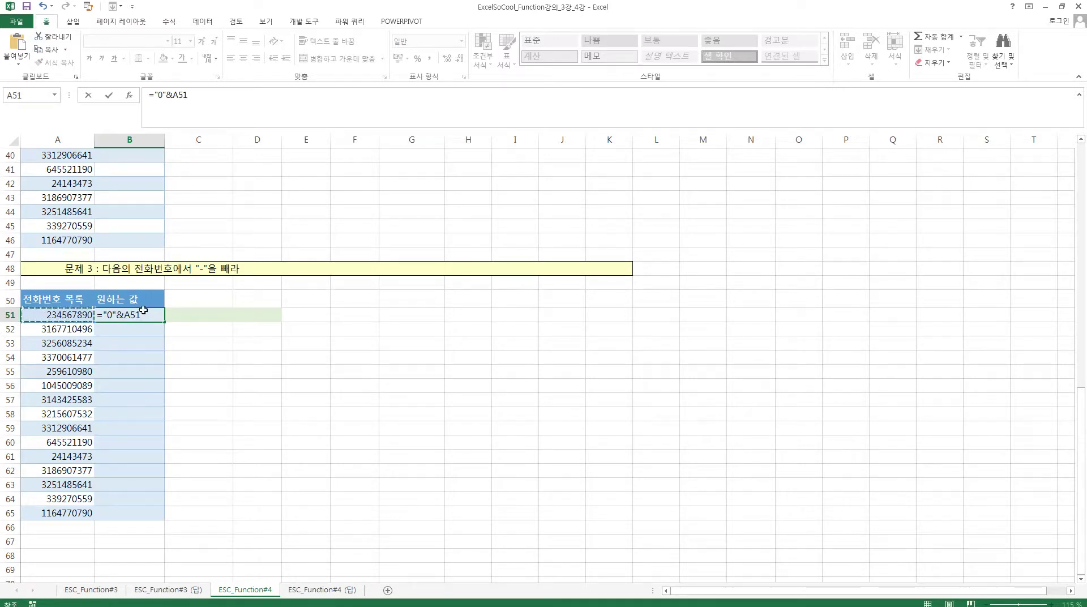
pyautogui.hotkey('ctrl', 'Return')
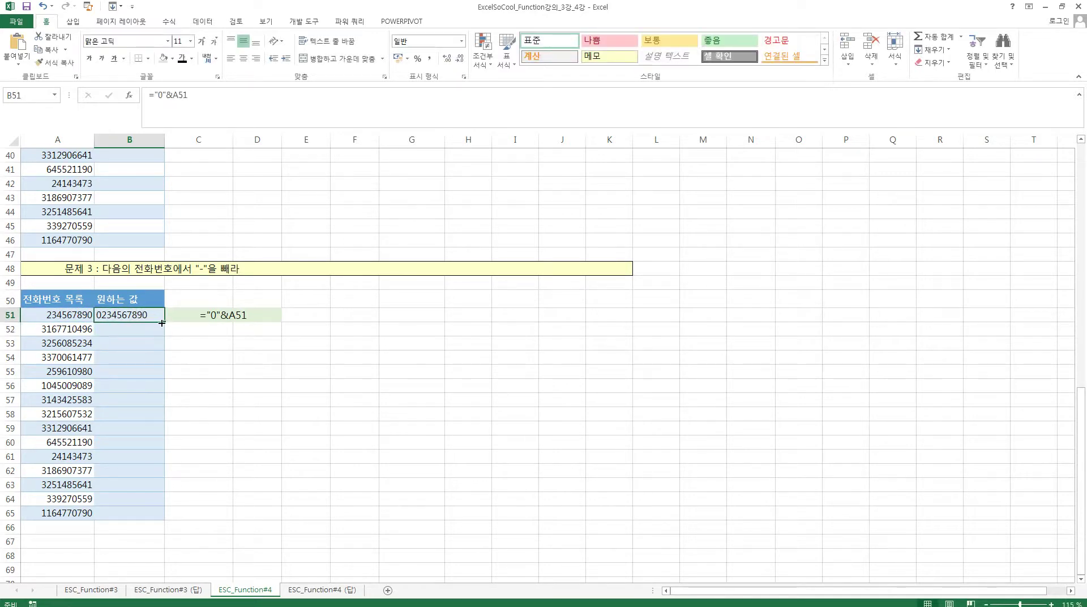
pyautogui.moveTo(164, 322); pyautogui.dragTo(163, 322)
pyautogui.doubleClick(164, 322)
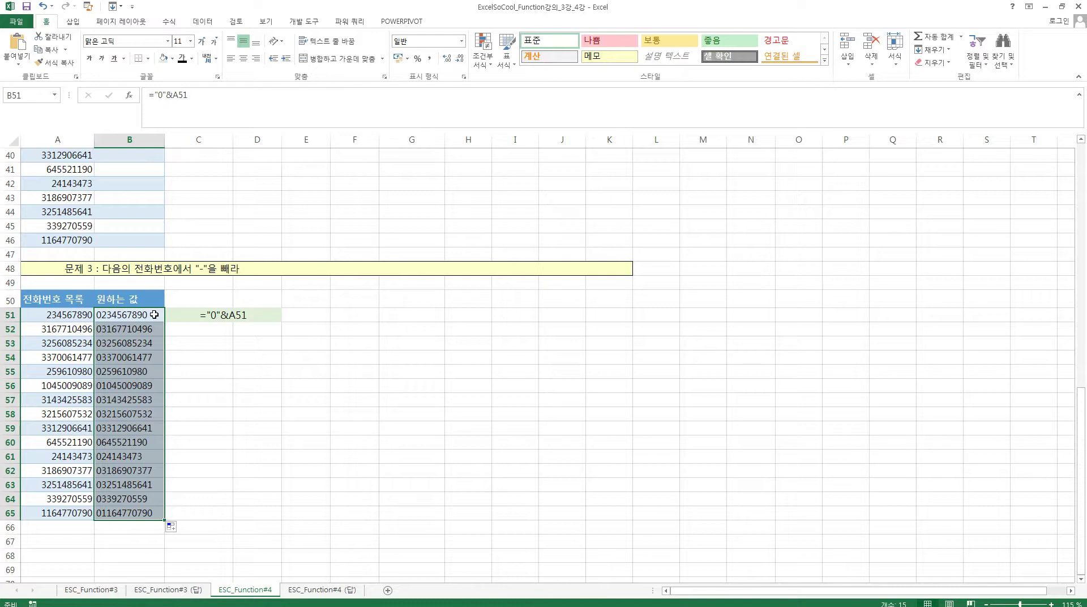
# Step: Clear B51:B65, and undo the recent changes back to the hyphenated phone numbers in A51:A65
pyautogui.moveTo(154, 315); pyautogui.dragTo(136, 513)
pyautogui.press('Delete')
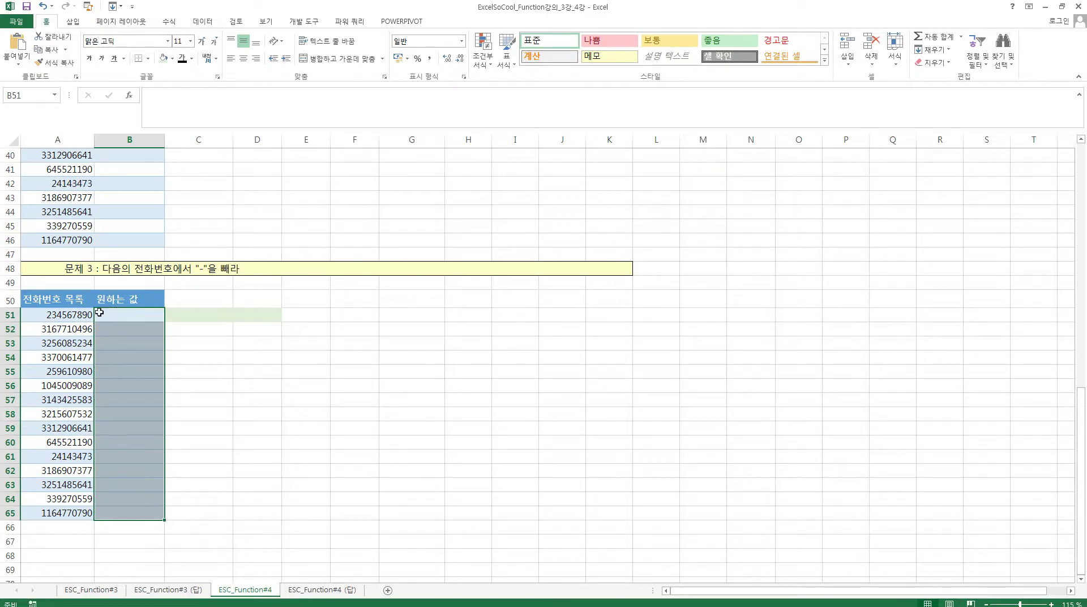
pyautogui.hotkey('ctrl', 'z')
pyautogui.hotkey('ctrl', 'z')
pyautogui.hotkey('ctrl', 'z')
pyautogui.hotkey('ctrl', 'z')
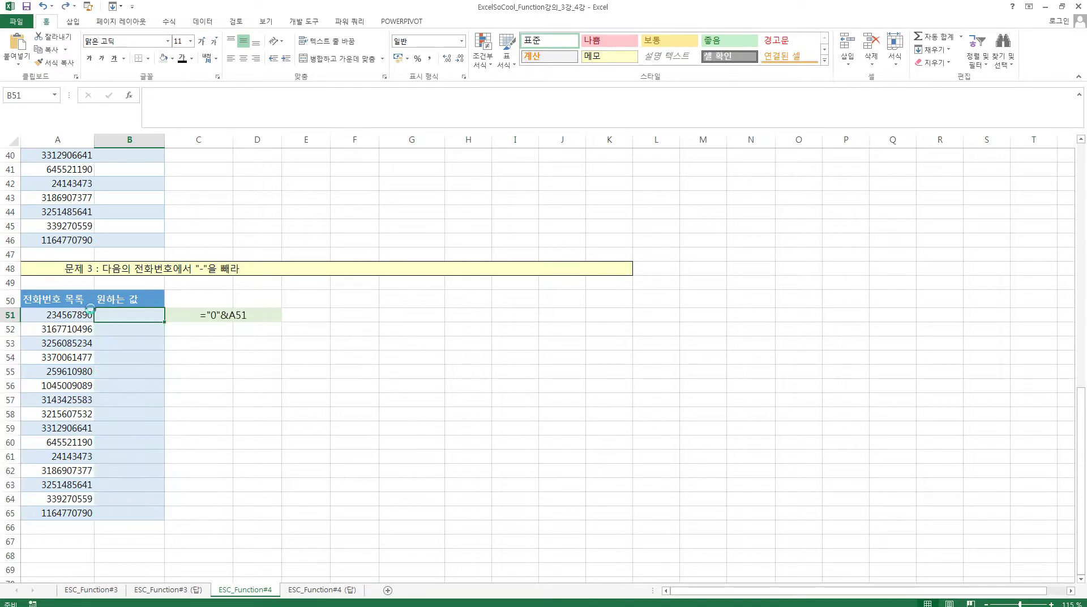
# Step: Enter =SUBSTITUTE(A51,"-","") in B51 and fill the formula down to B65
pyautogui.click(106, 312)
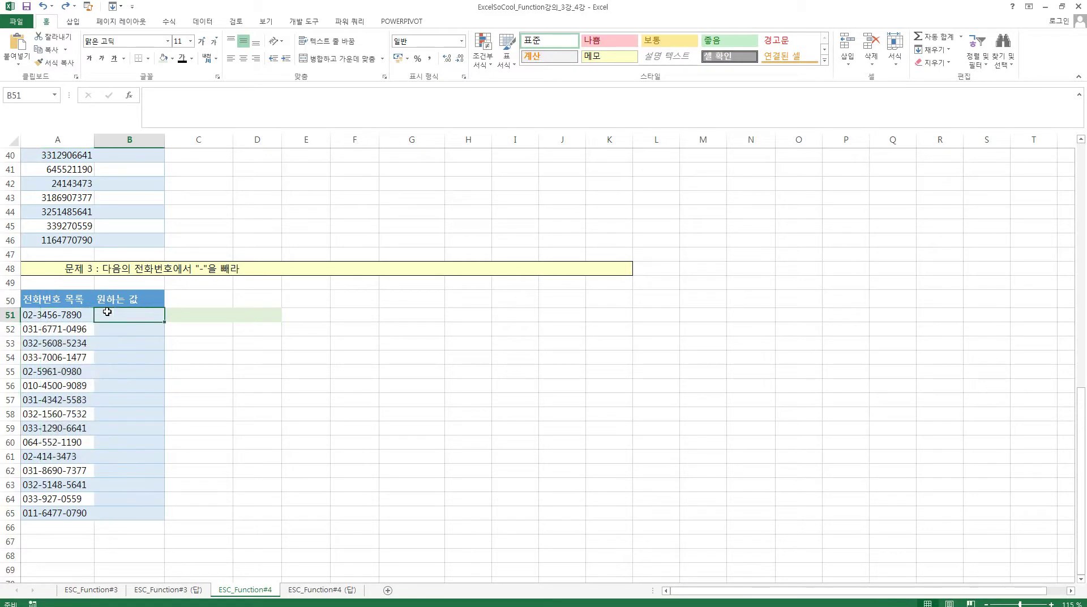
pyautogui.write('=ㄴ')
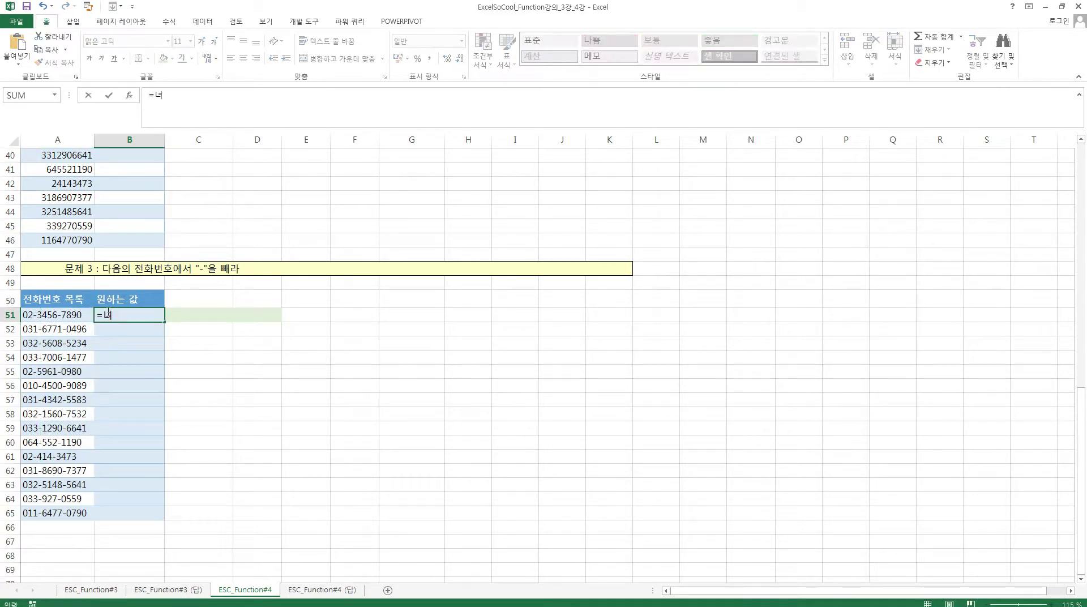
pyautogui.press('BackSpace')
pyautogui.write('su')
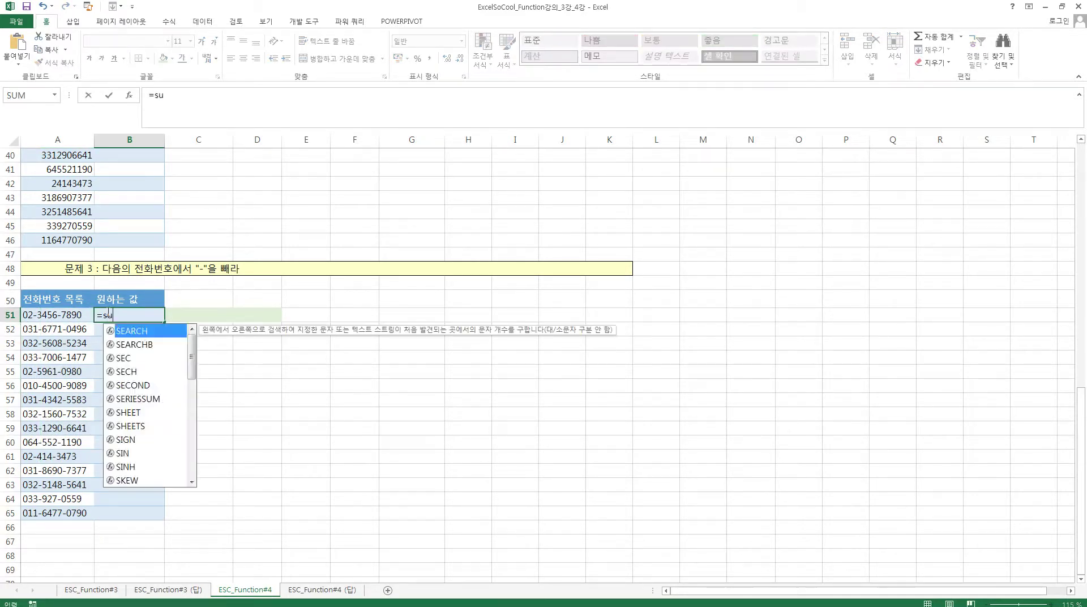
pyautogui.write('b')
pyautogui.press('Tab')
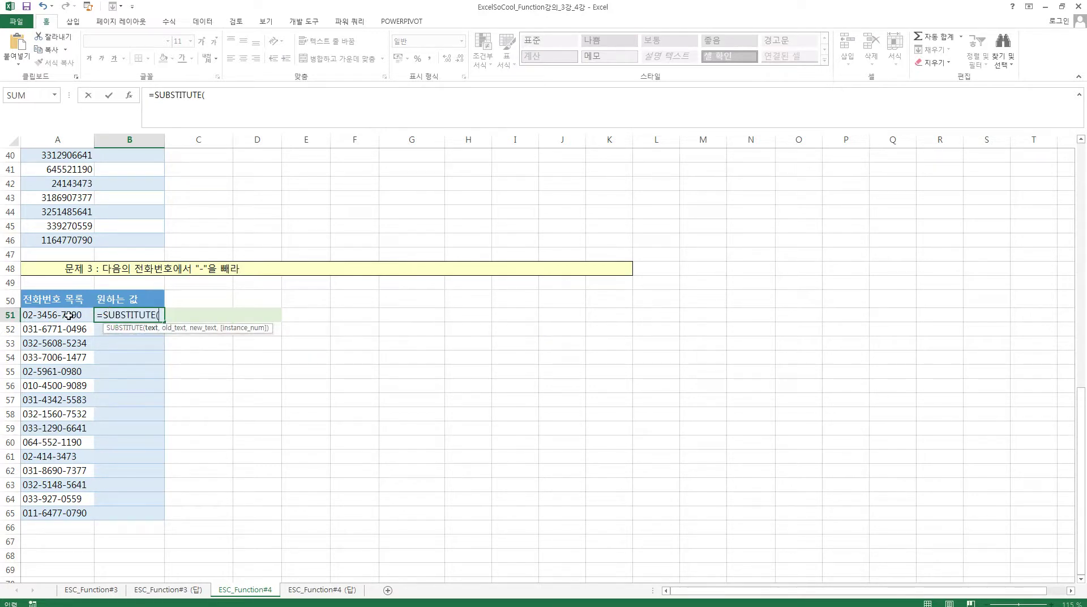
pyautogui.click(69, 316)
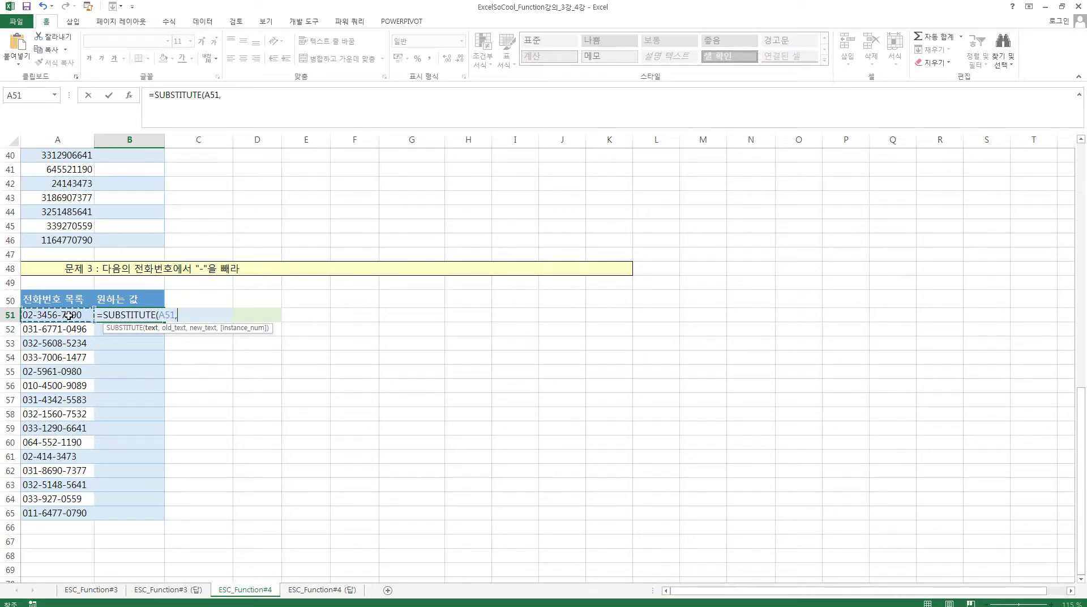
pyautogui.write(',"-",')
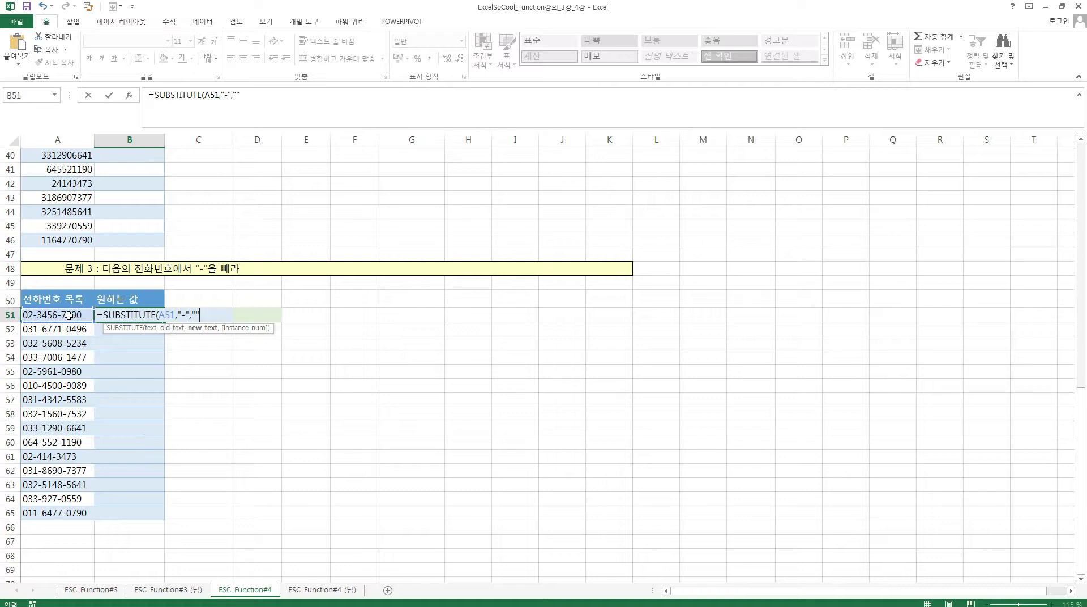
pyautogui.write('"")')
pyautogui.press('Return')
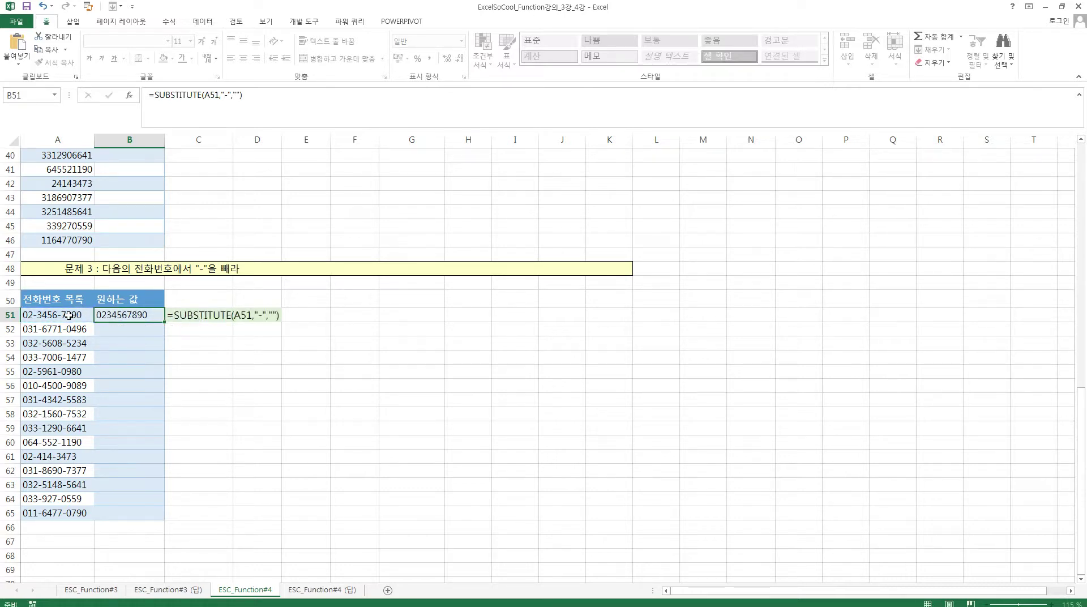
pyautogui.click(154, 314)
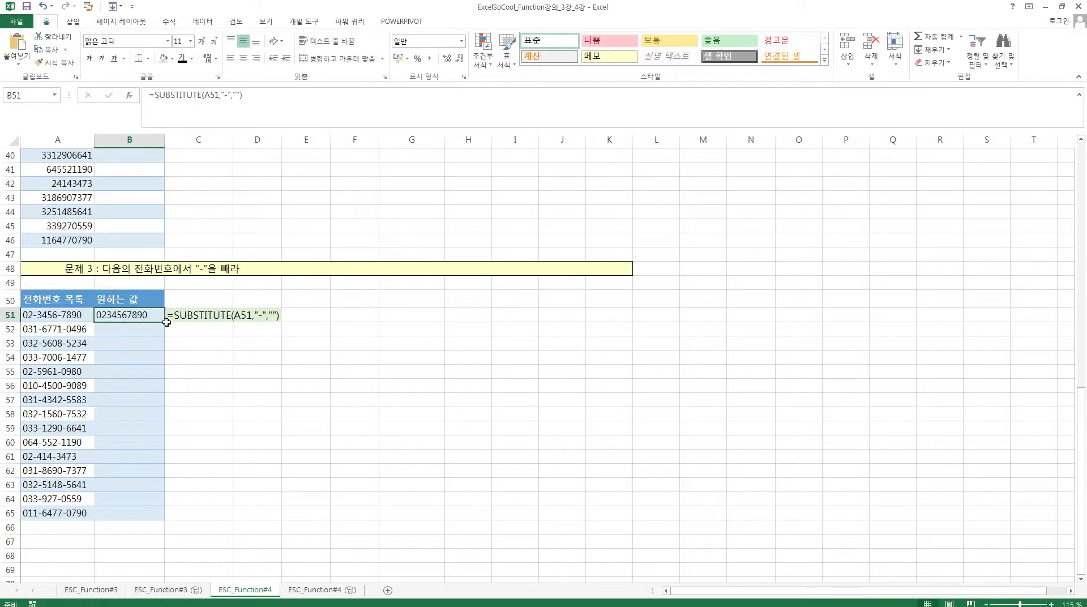
pyautogui.doubleClick(165, 321)
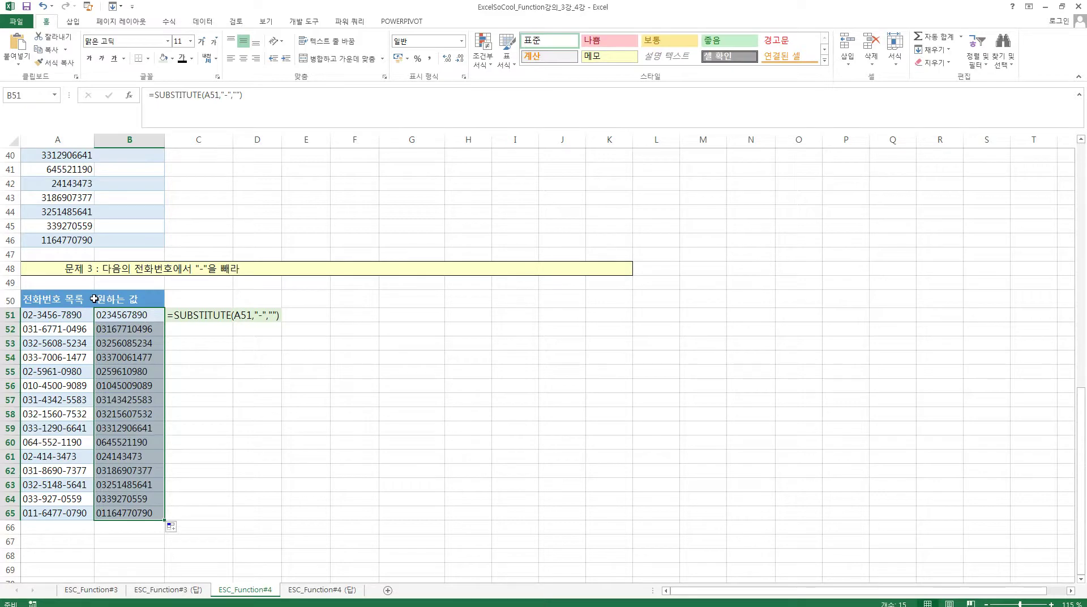
# Step: Compare the text phone numbers in the problem 1 list with the numeric ones in the problem 2 list
pyautogui.scroll(4, 94, 299)
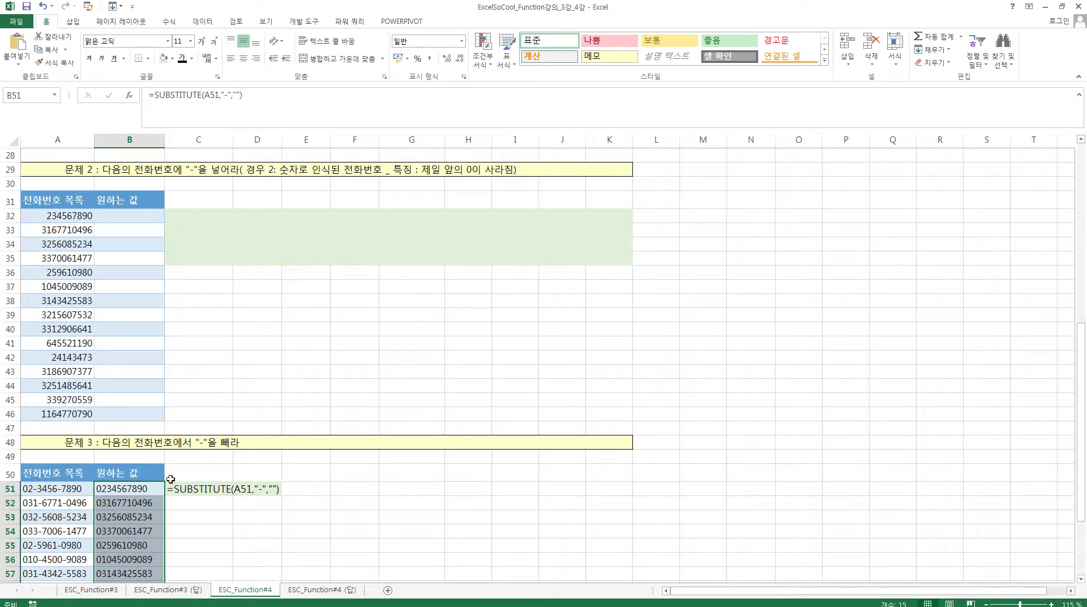
pyautogui.scroll(5, 170, 479)
pyautogui.scroll(4, 170, 479)
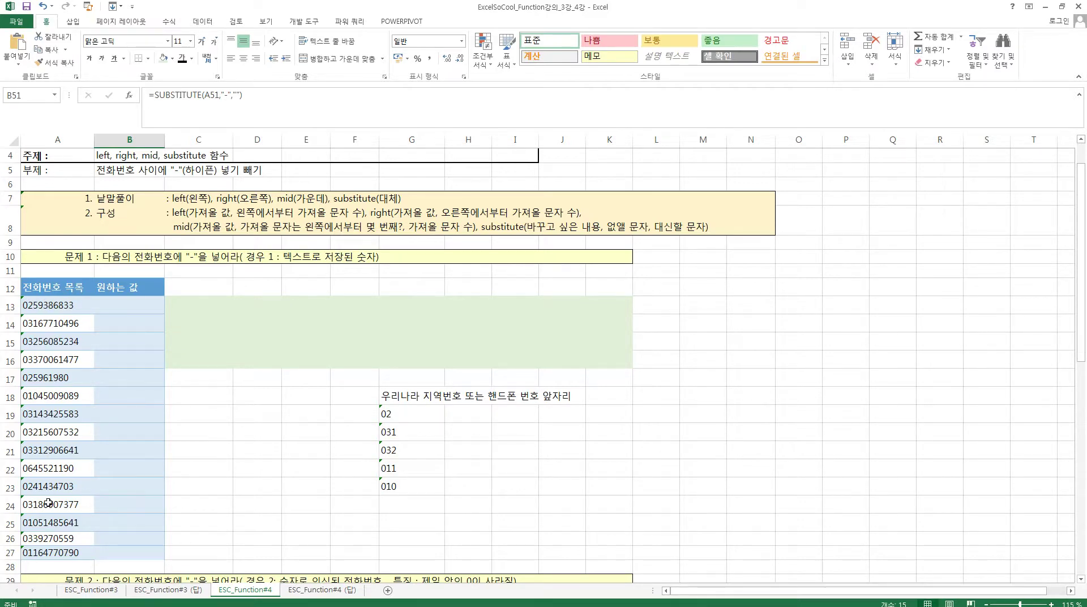
pyautogui.scroll(-4, 54, 456)
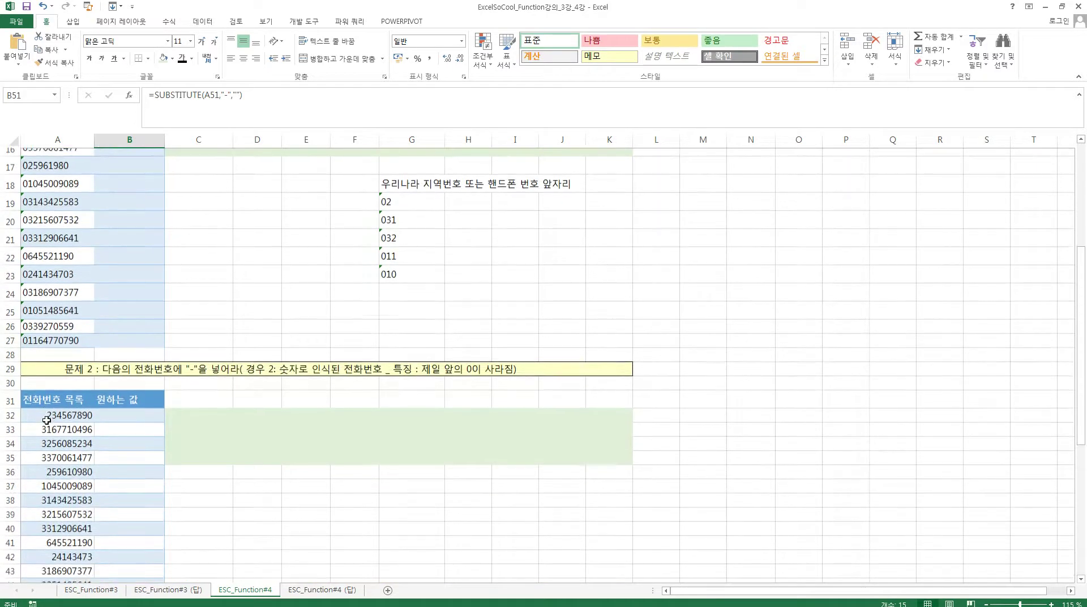
pyautogui.scroll(-1, 47, 421)
pyautogui.scroll(-1, 57, 453)
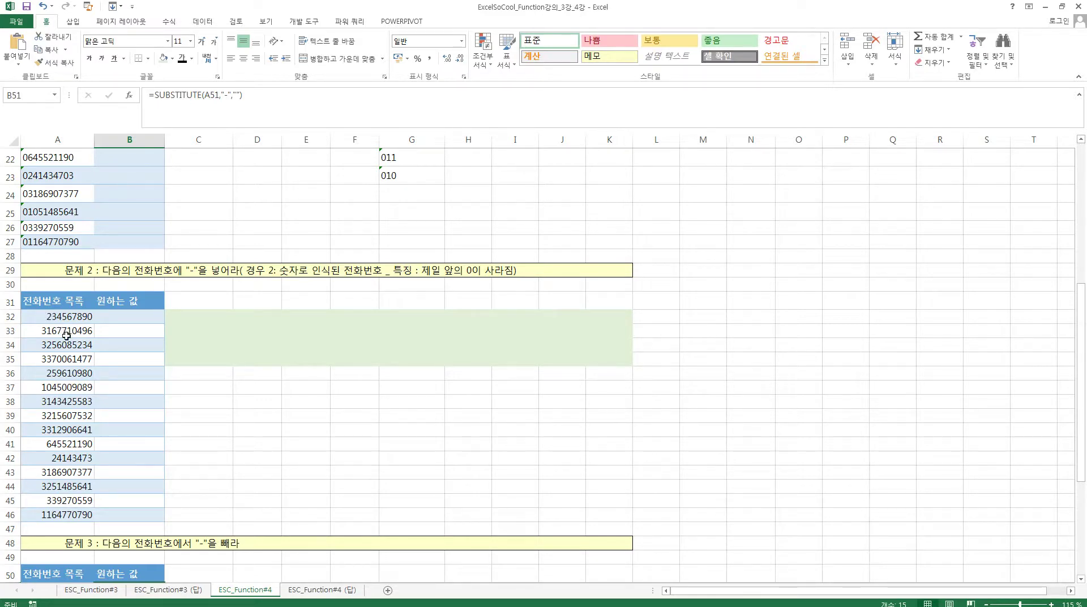
pyautogui.scroll(3, 63, 332)
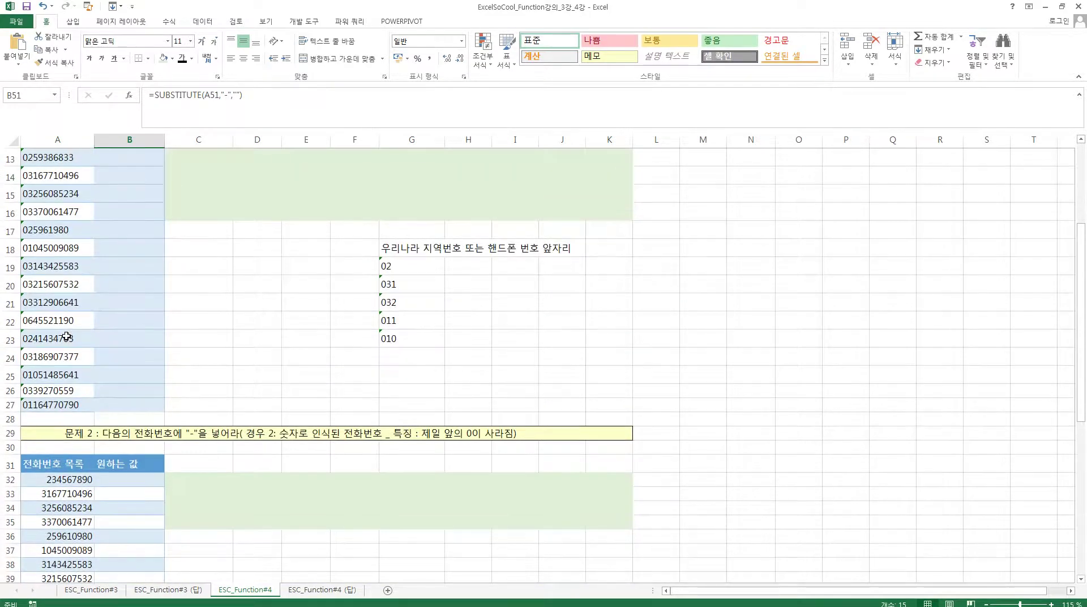
# Step: Examine the area code and mobile prefixes in G19:G23 and the digits following the prefixes in the problem 1 phone numbers
pyautogui.scroll(2, 66, 335)
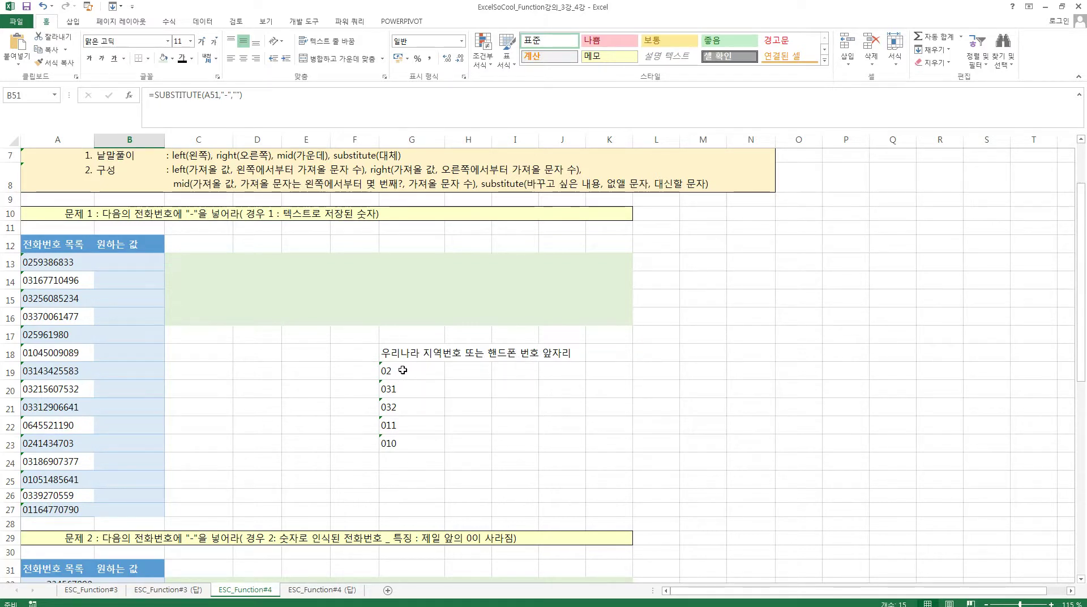
pyautogui.moveTo(403, 370); pyautogui.dragTo(416, 444)
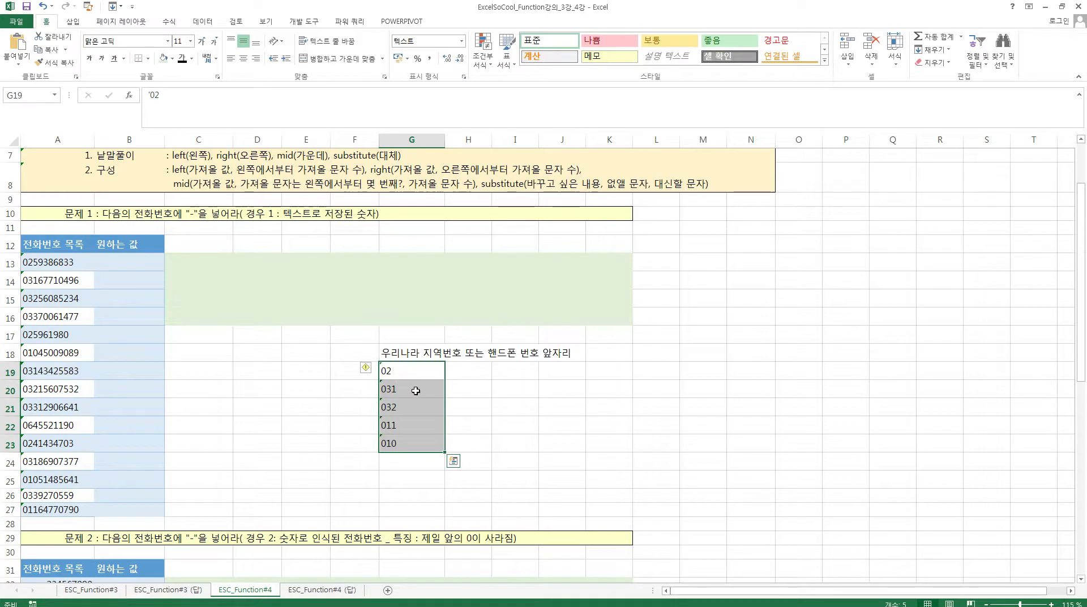
pyautogui.click(471, 394)
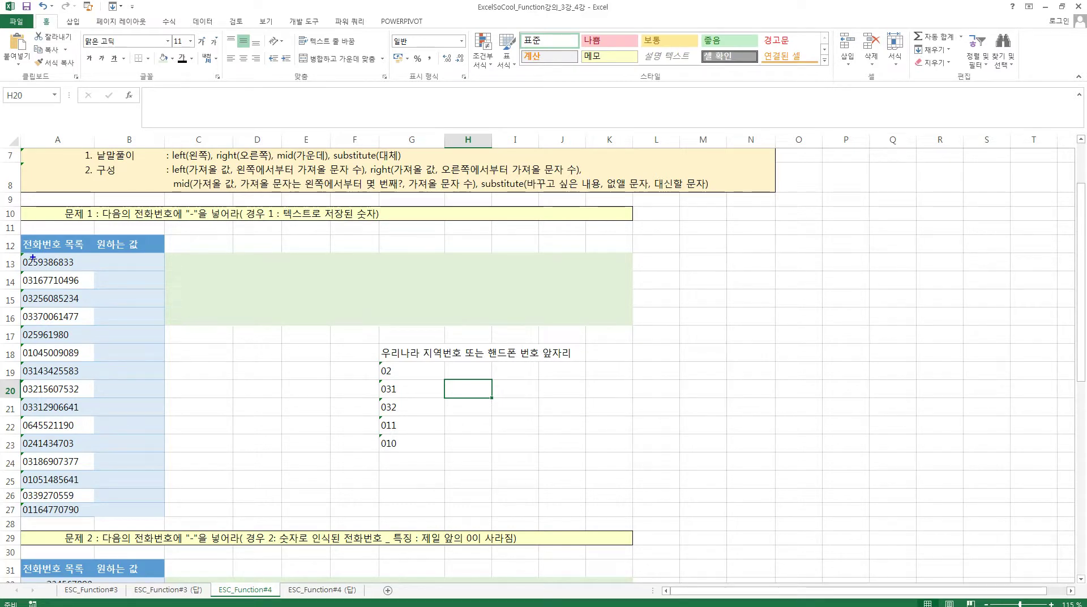
pyautogui.moveTo(32, 256); pyautogui.dragTo(79, 270)
pyautogui.moveTo(32, 328); pyautogui.dragTo(67, 342)
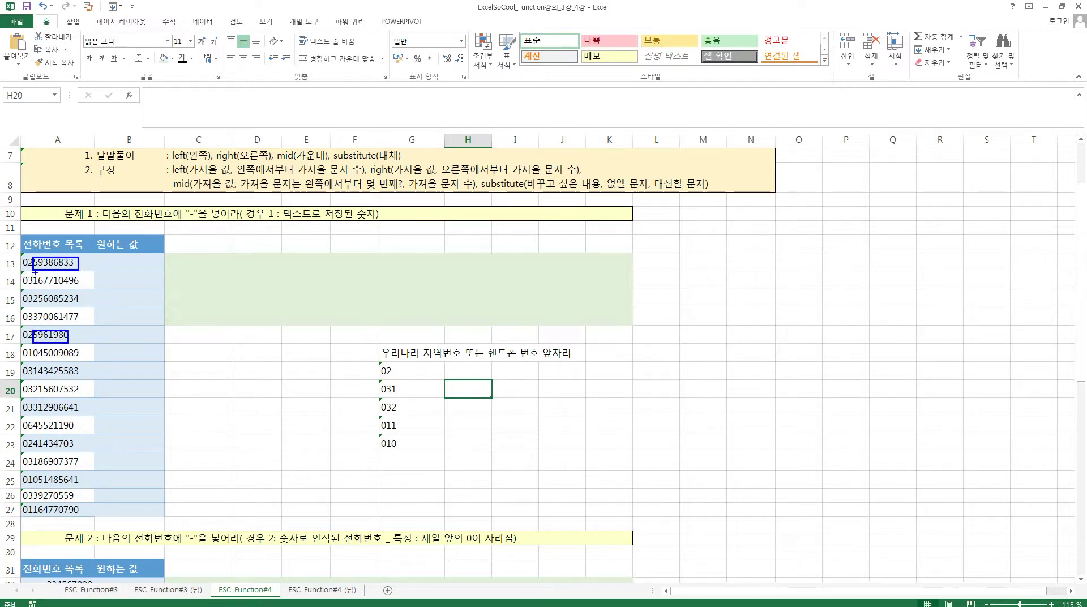
pyautogui.moveTo(33, 275); pyautogui.dragTo(84, 286)
pyautogui.moveTo(37, 418); pyautogui.dragTo(77, 433)
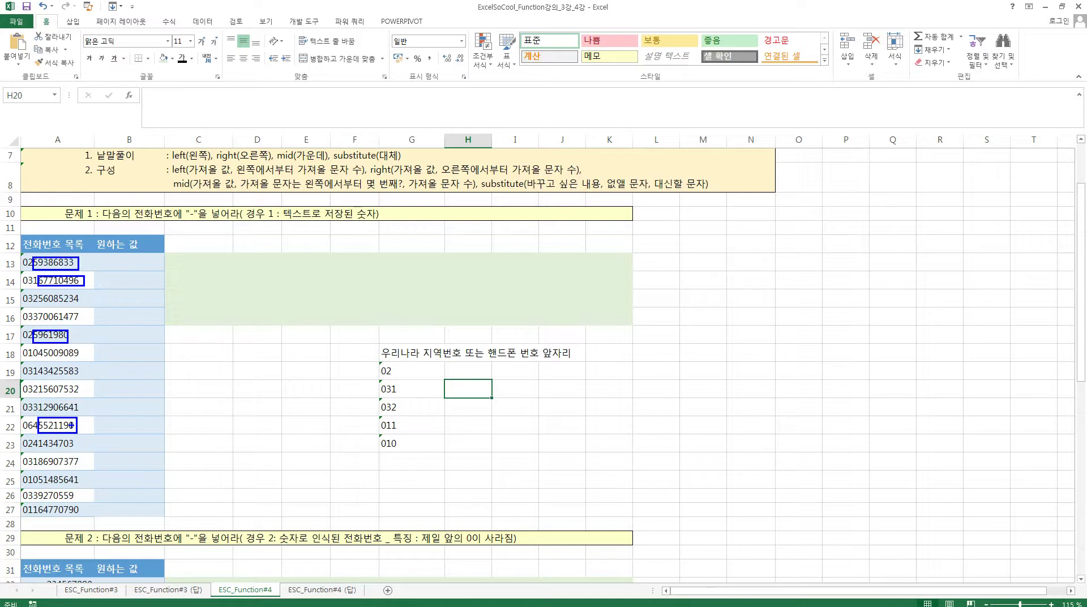
pyautogui.press('Escape')
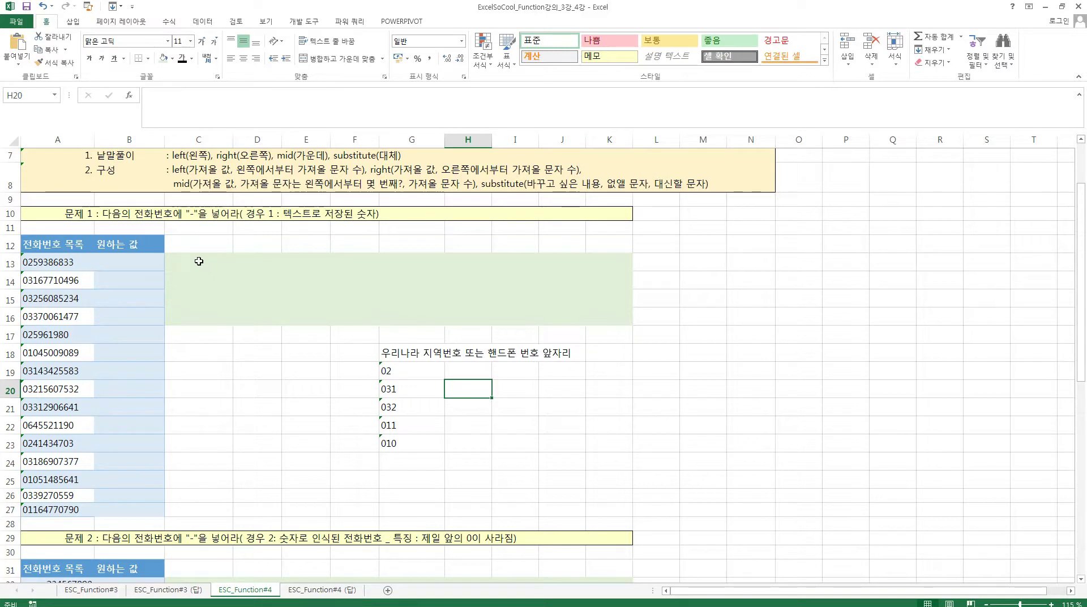
# Step: Begin a formula in B13 with an IF function whose logical test is an AND function, =if(and(
pyautogui.click(133, 260)
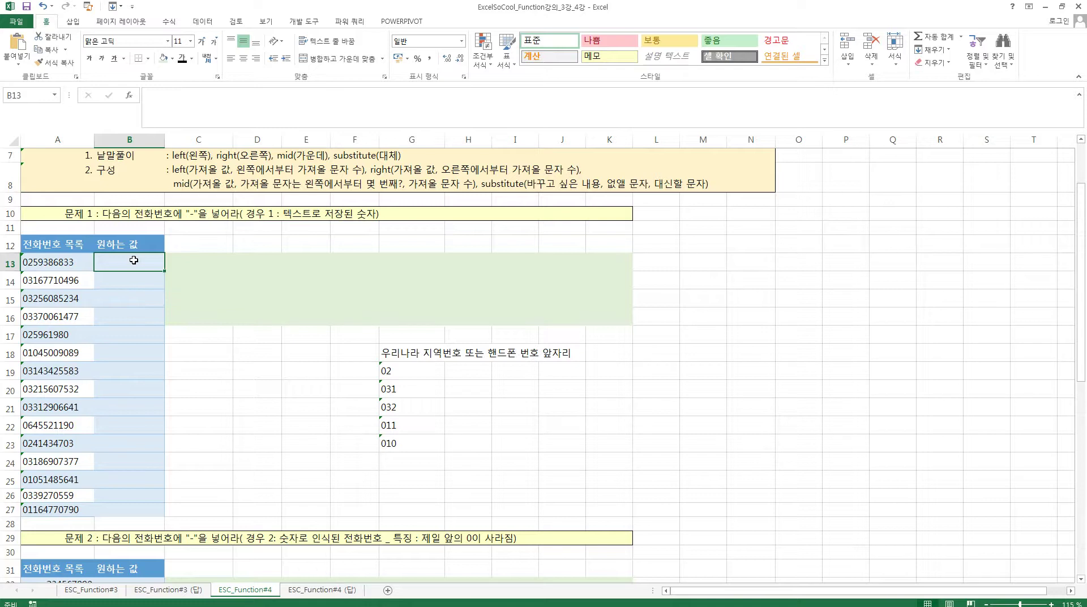
pyautogui.doubleClick(134, 260)
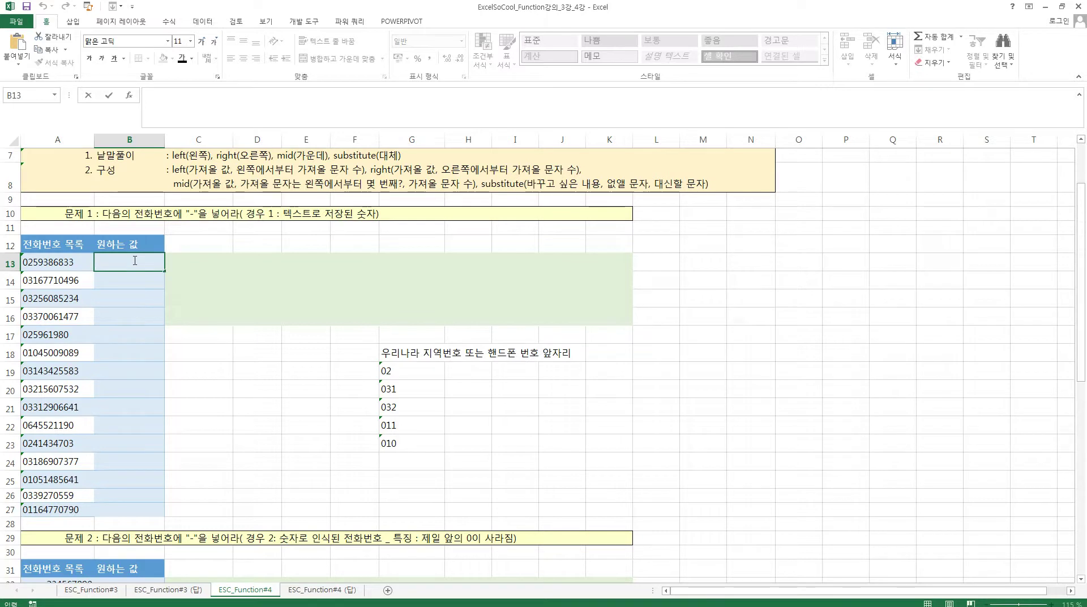
pyautogui.write('=if')
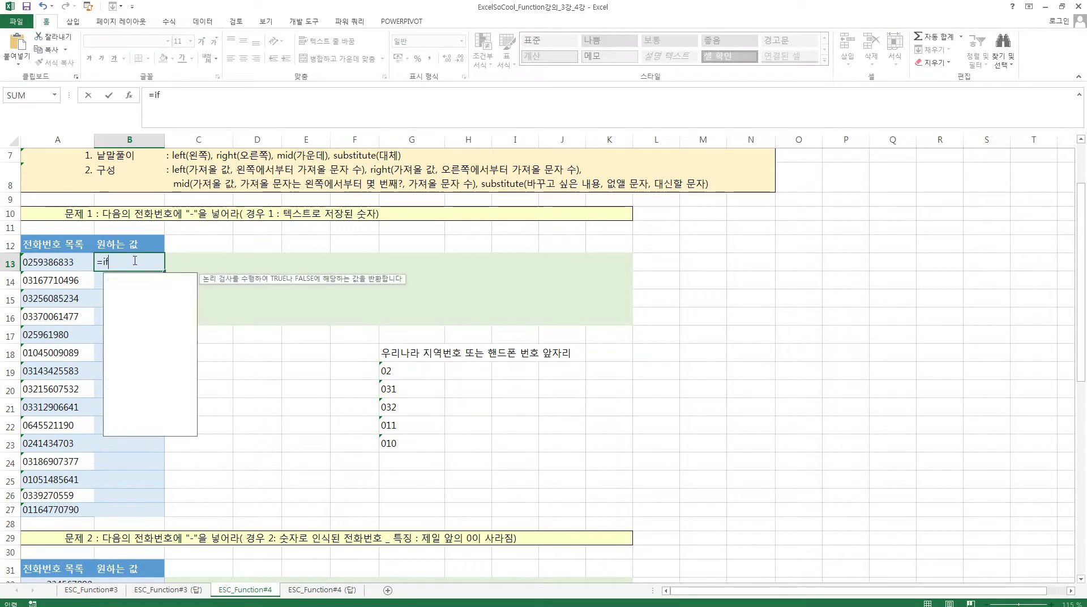
pyautogui.write('(')
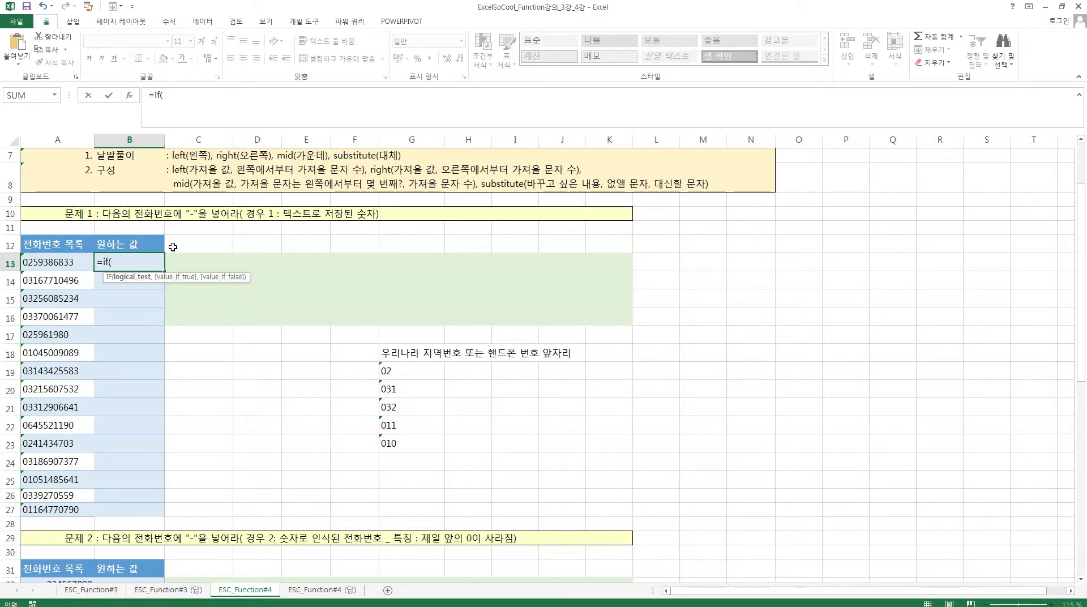
pyautogui.write('and')
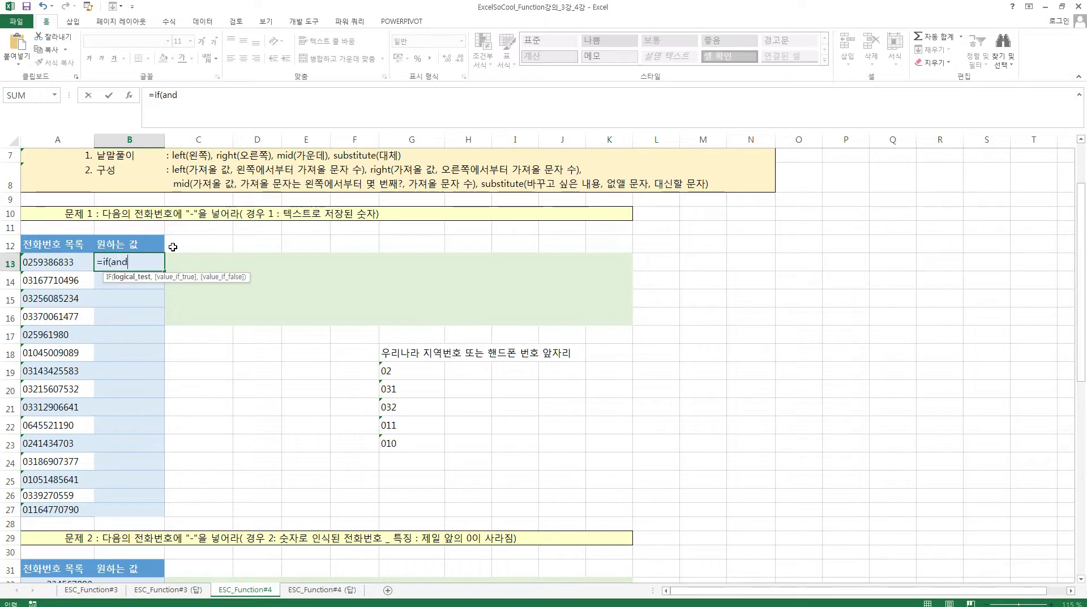
pyautogui.write('(')
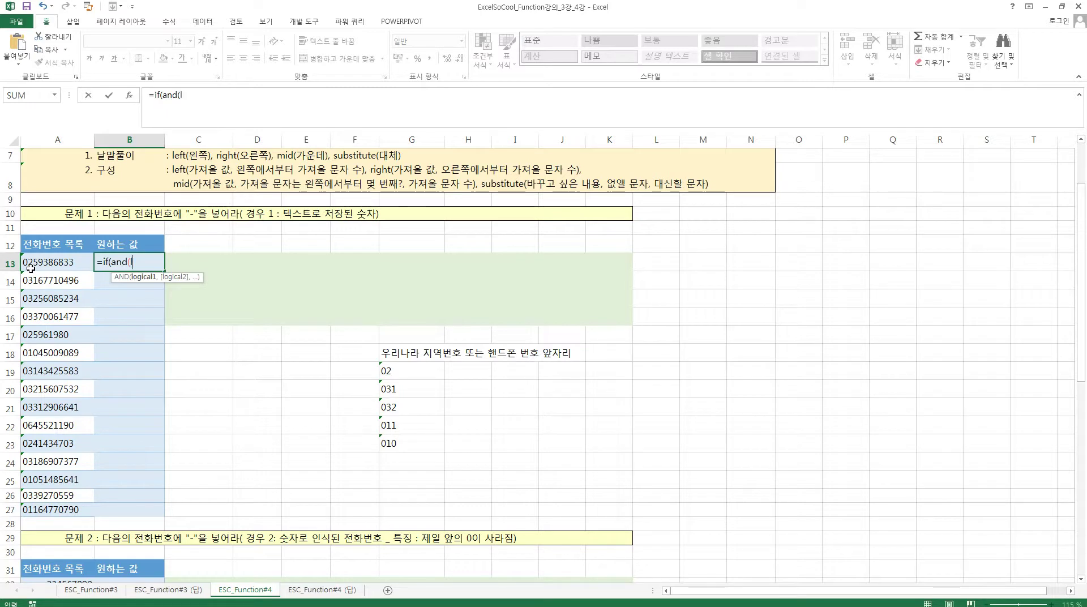
# Step: Add left(A13,2)="2" as the first condition of the AND test in B13's formula
pyautogui.write('left(')
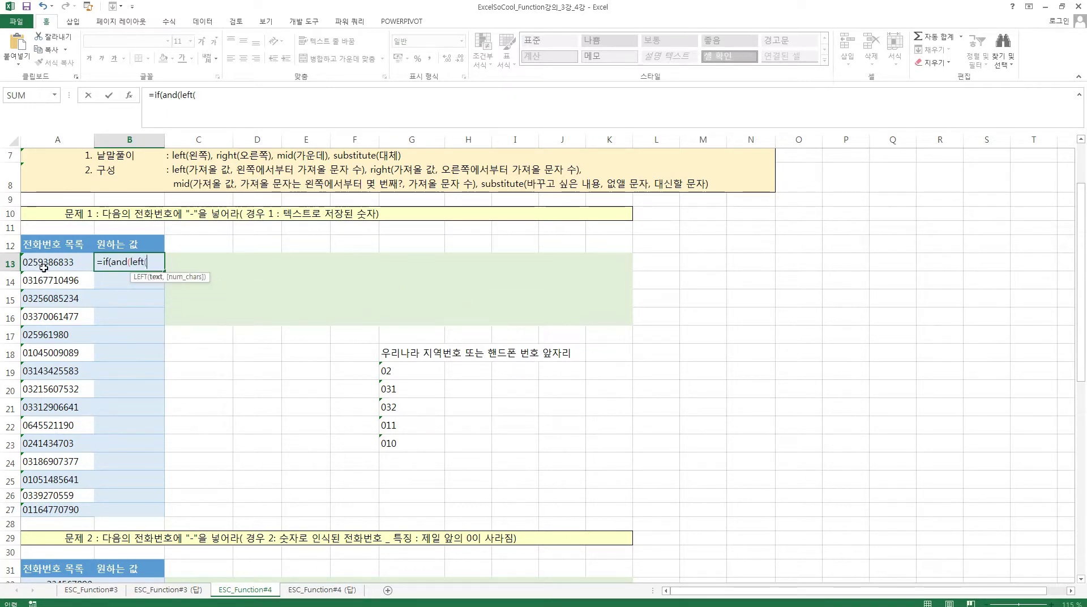
pyautogui.click(44, 268)
pyautogui.write(',')
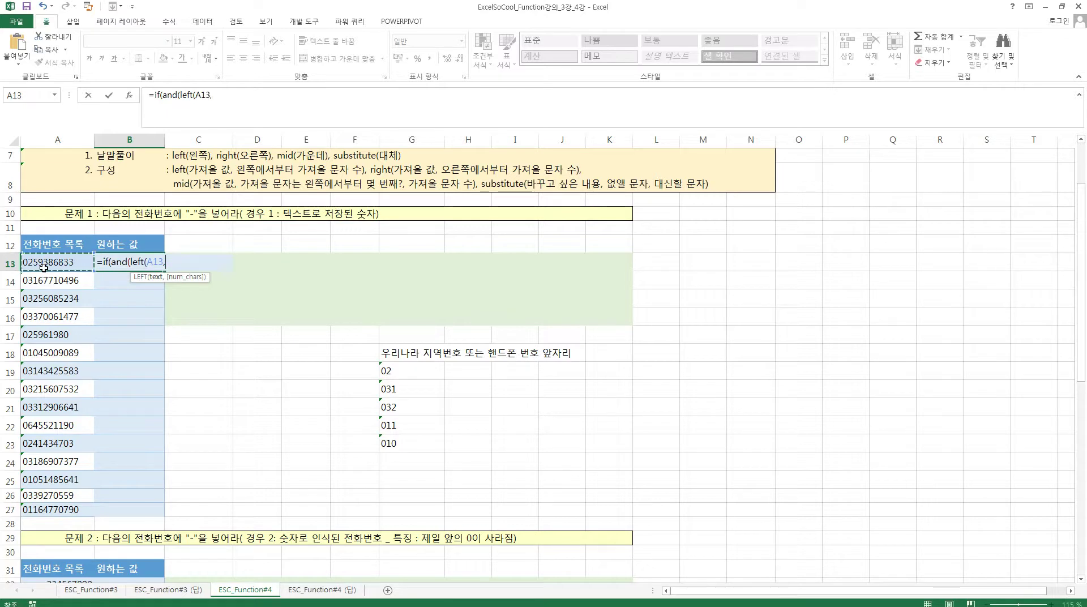
pyautogui.write(',2')
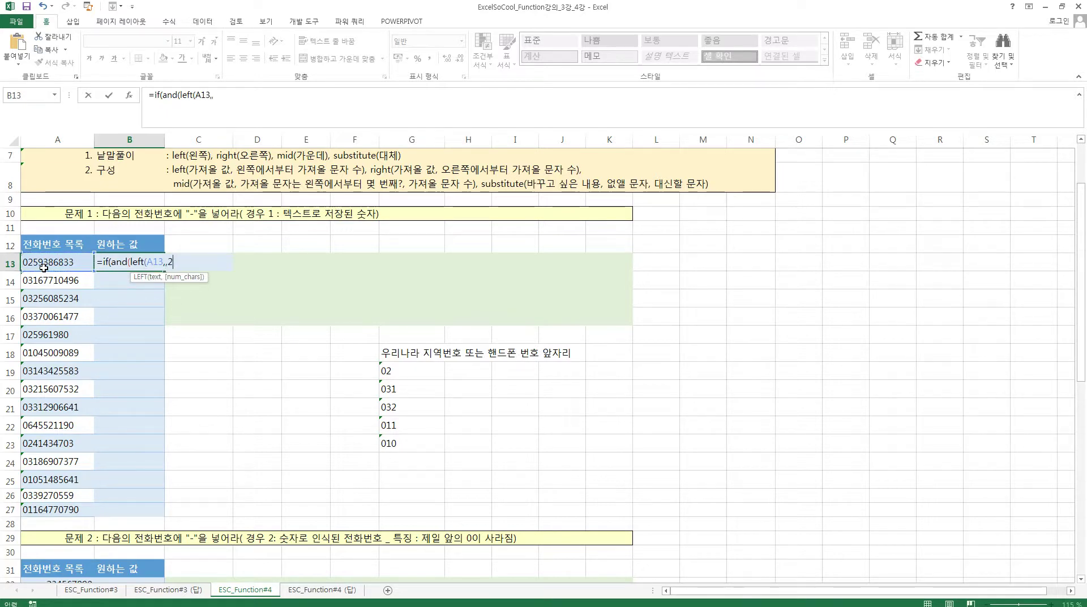
pyautogui.press('BackSpace')
pyautogui.press('BackSpace')
pyautogui.write('2)')
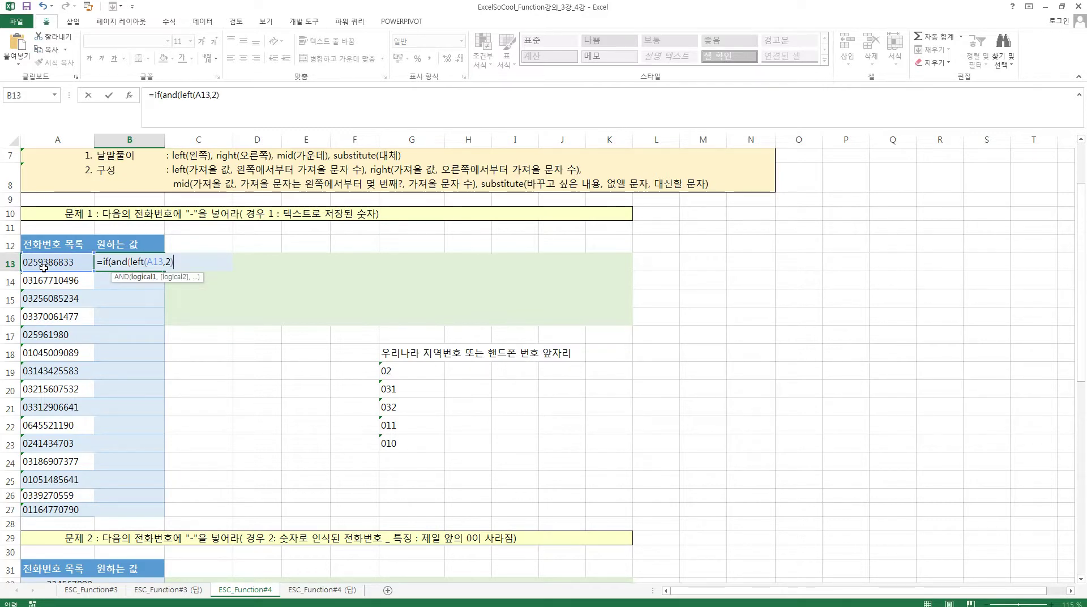
pyautogui.write('=')
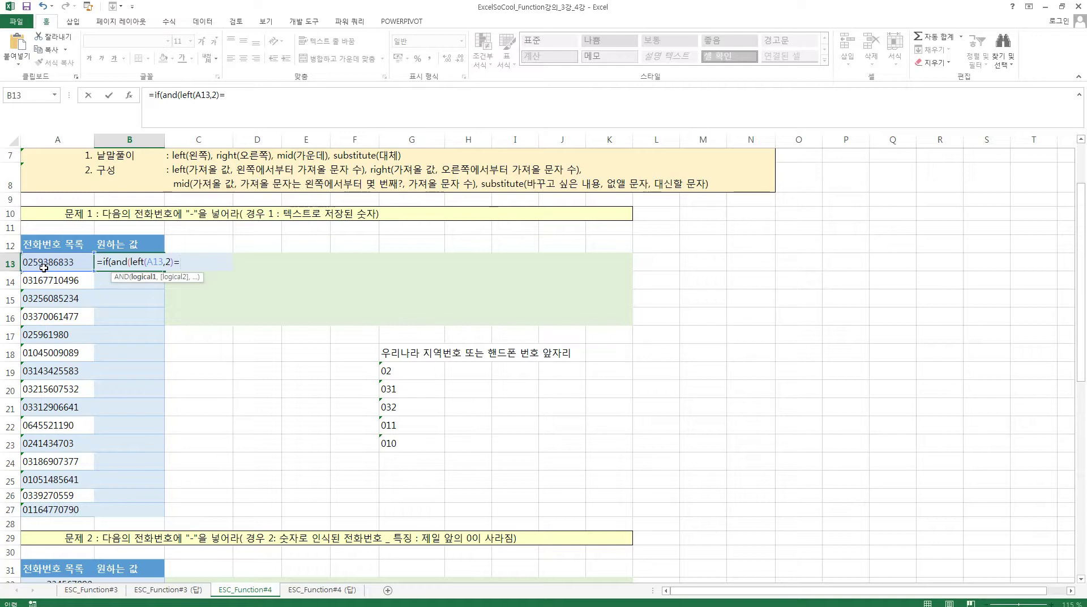
pyautogui.write('"')
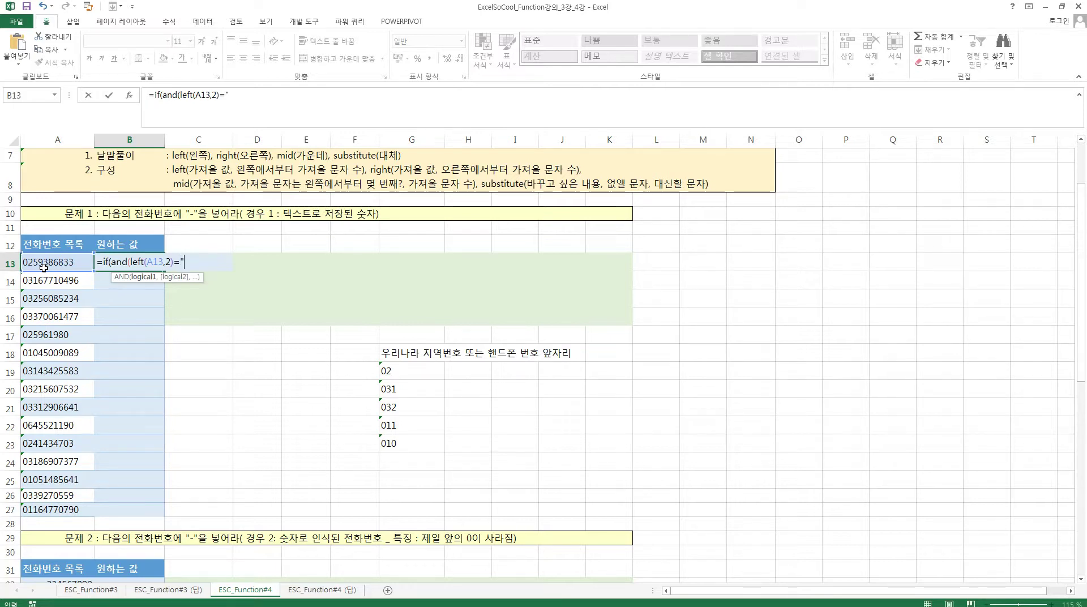
pyautogui.write('2",')
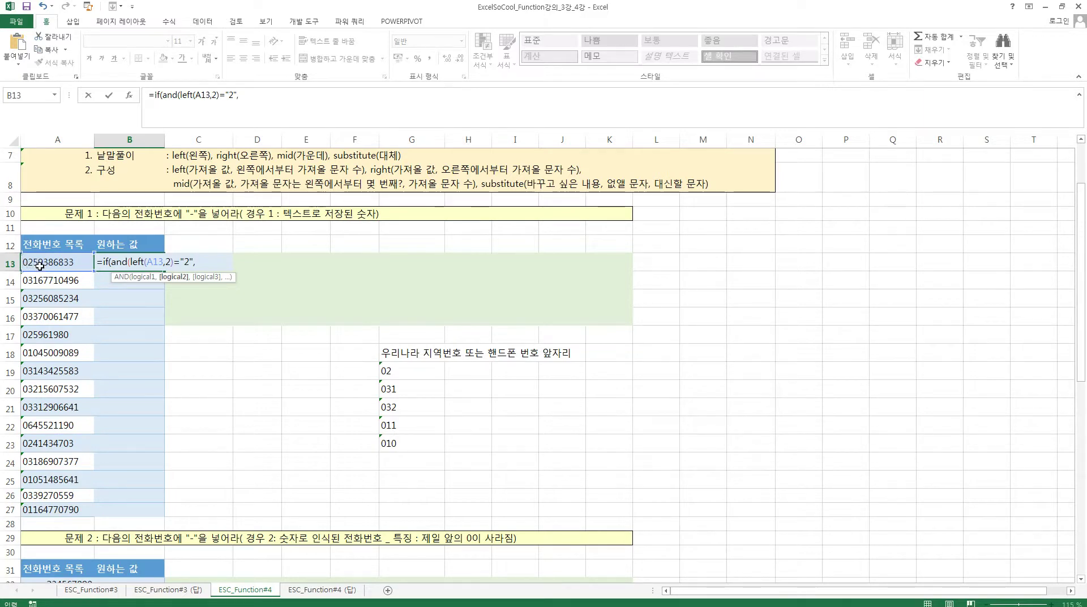
# Step: Add len(A13)=9 as the second condition and close the AND test in B13's formula
pyautogui.write('le')
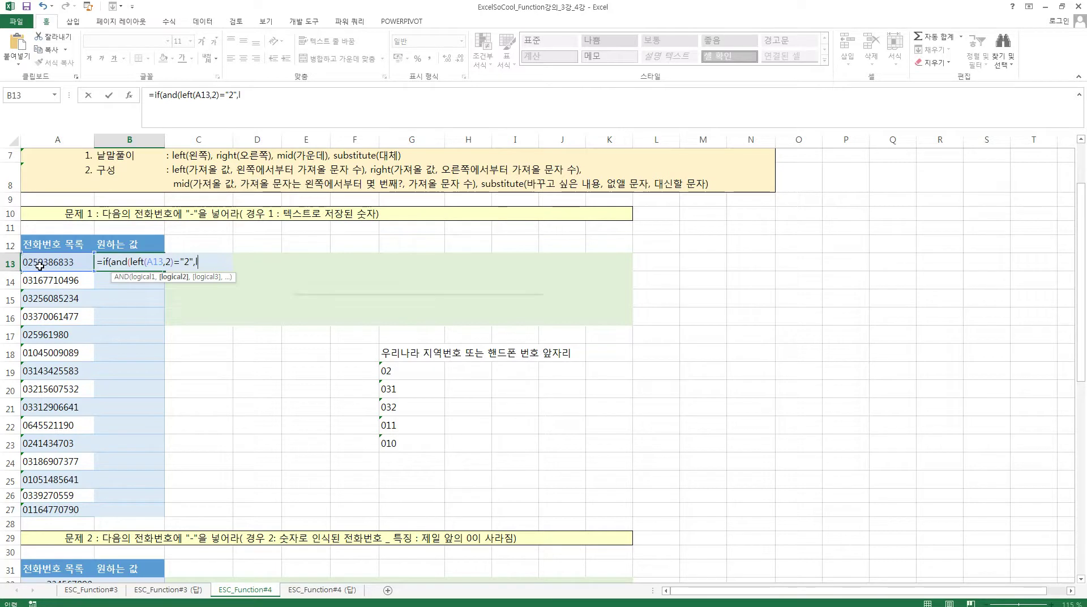
pyautogui.write('n')
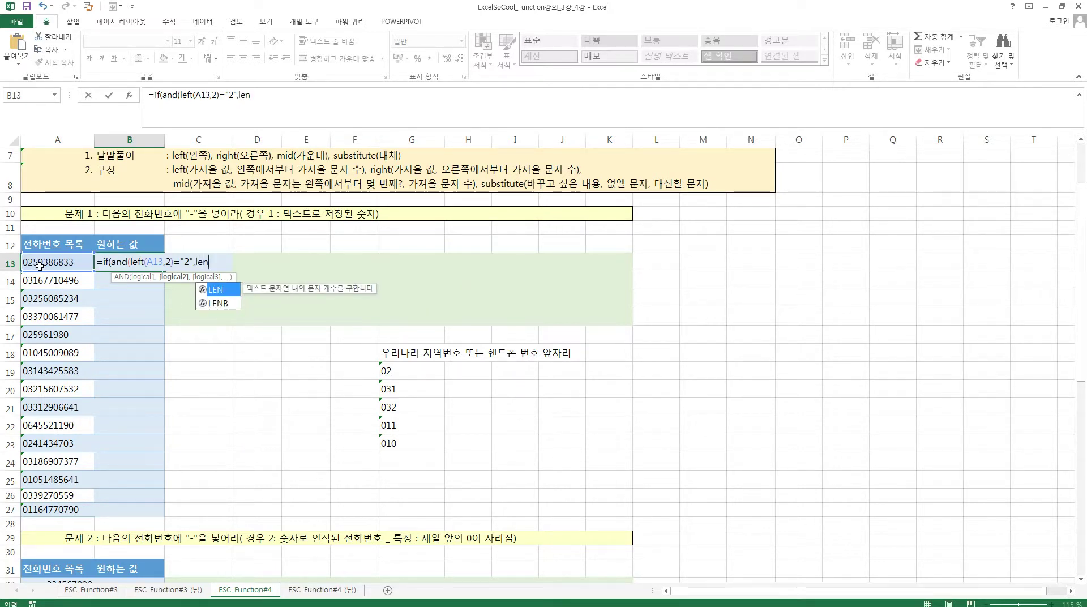
pyautogui.write('(')
pyautogui.click(39, 265)
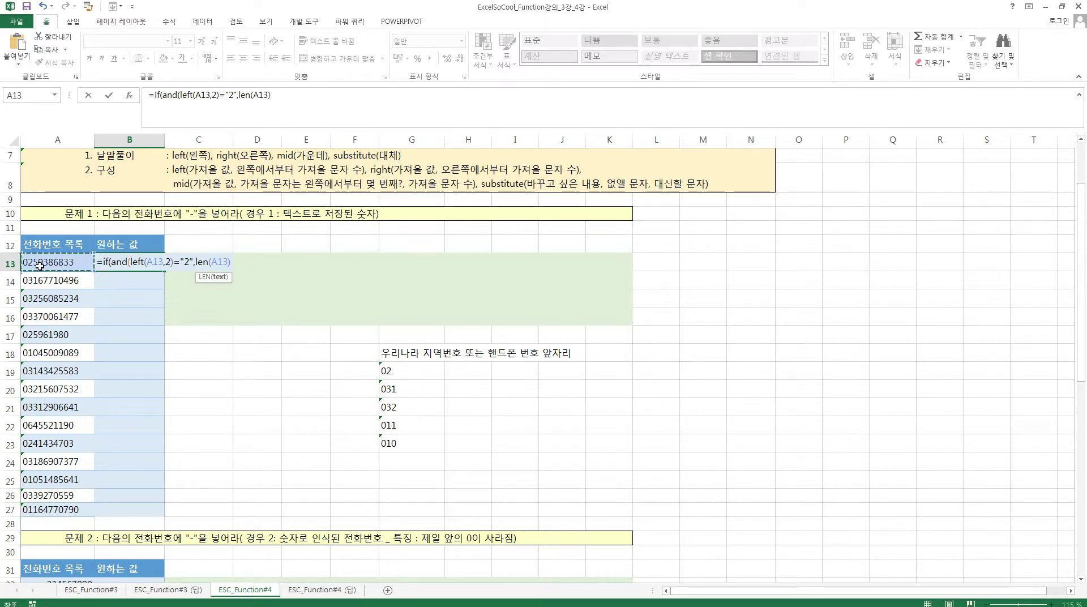
pyautogui.write(')')
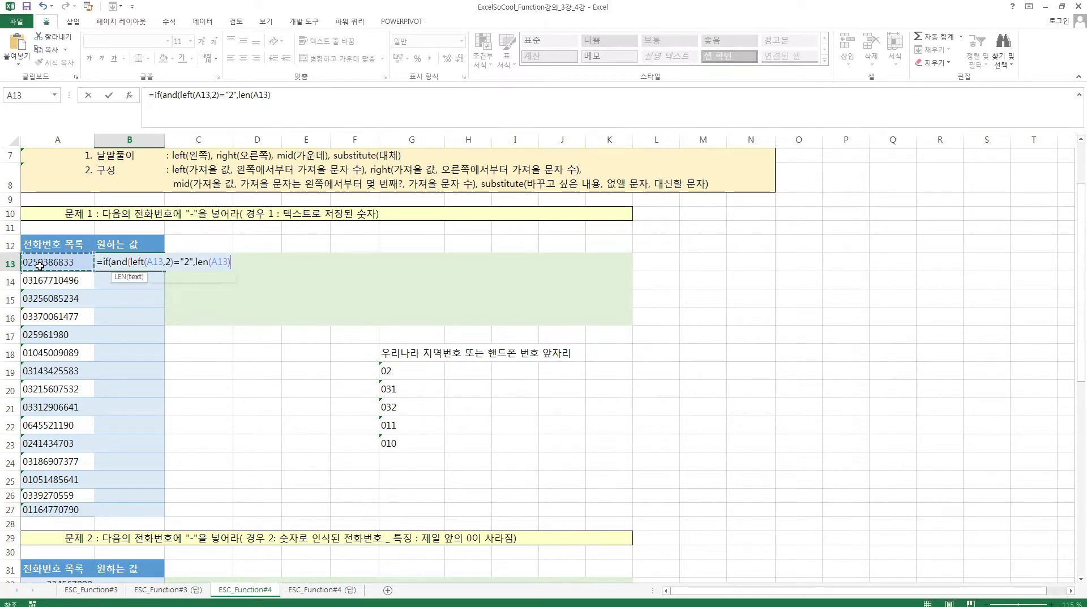
pyautogui.write('=')
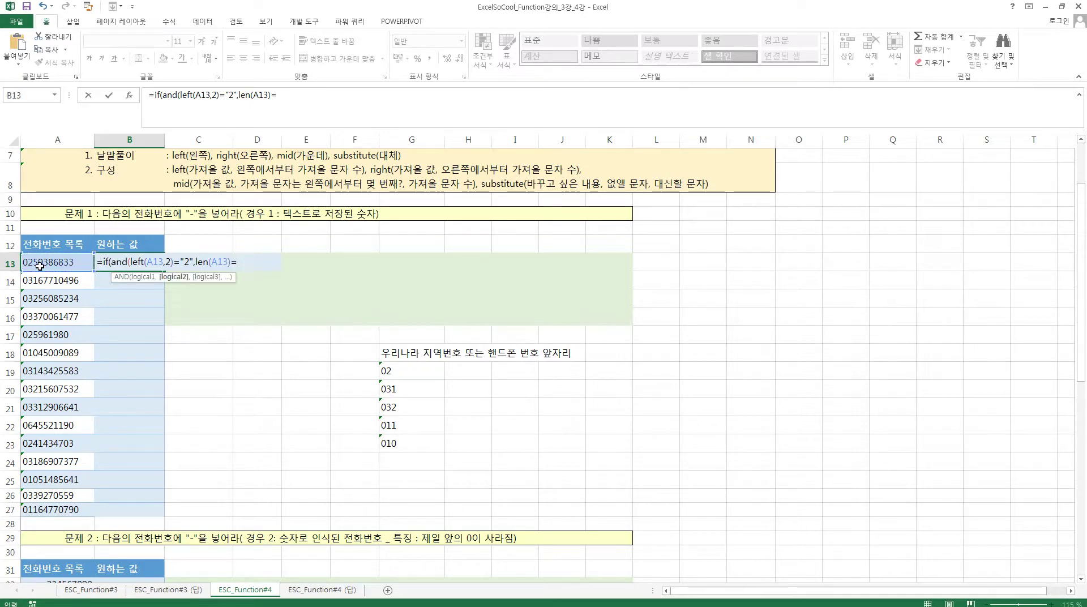
pyautogui.write('9)')
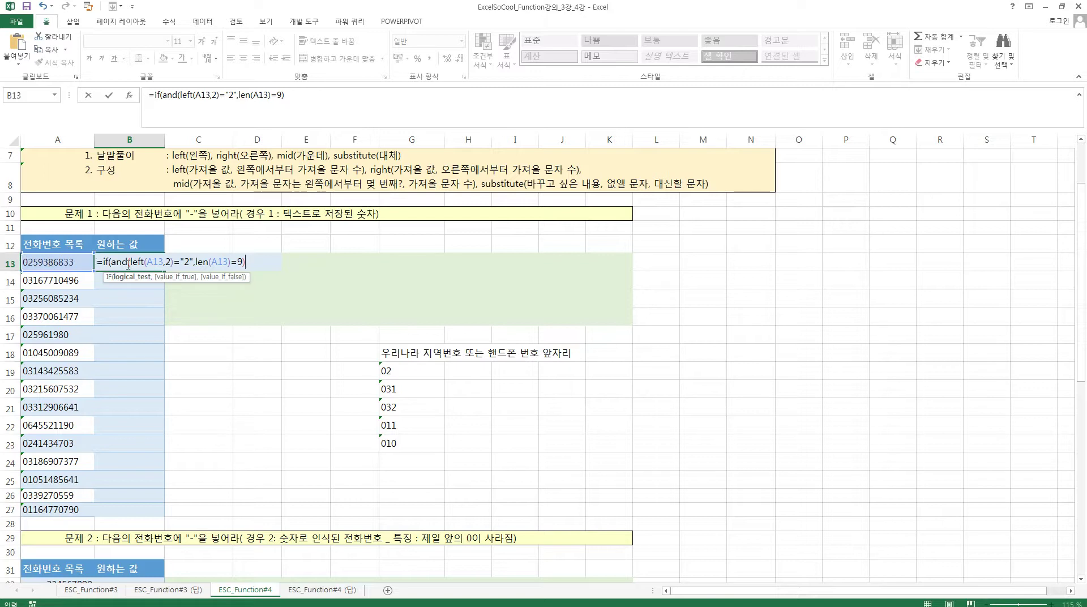
# Step: Change the first AND condition in B13's formula to mid(A13,2,1)="2"
pyautogui.moveTo(132, 264); pyautogui.dragTo(140, 264)
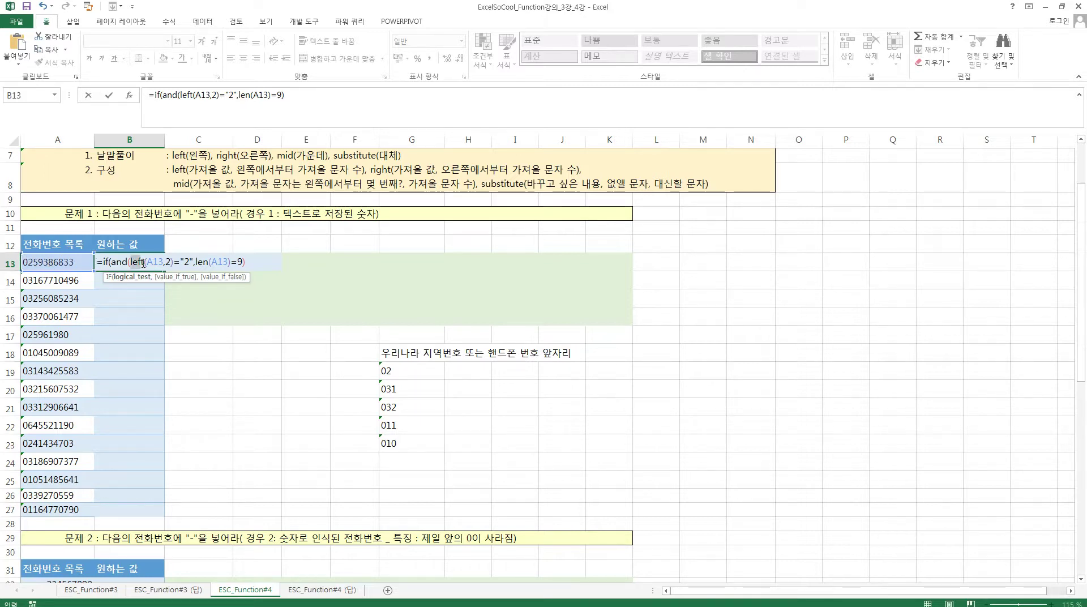
pyautogui.write('mi')
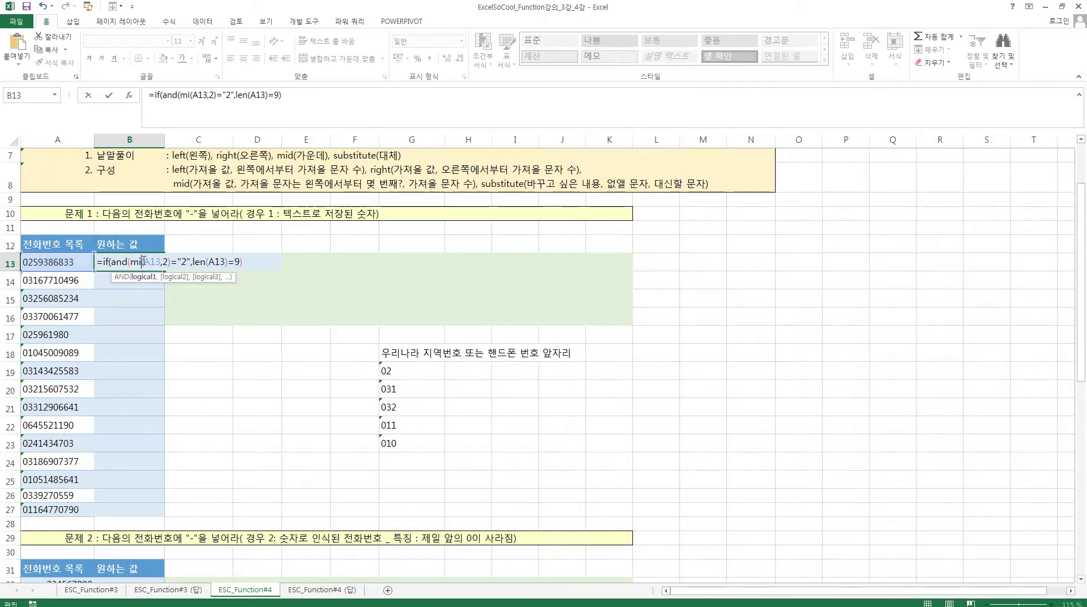
pyautogui.write('d')
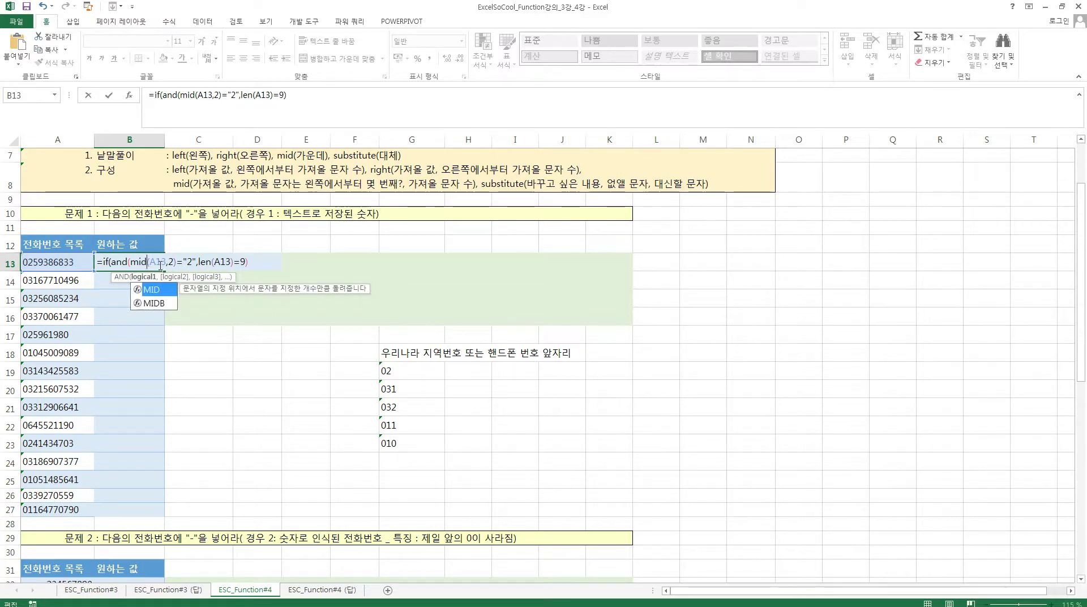
pyautogui.click(168, 265)
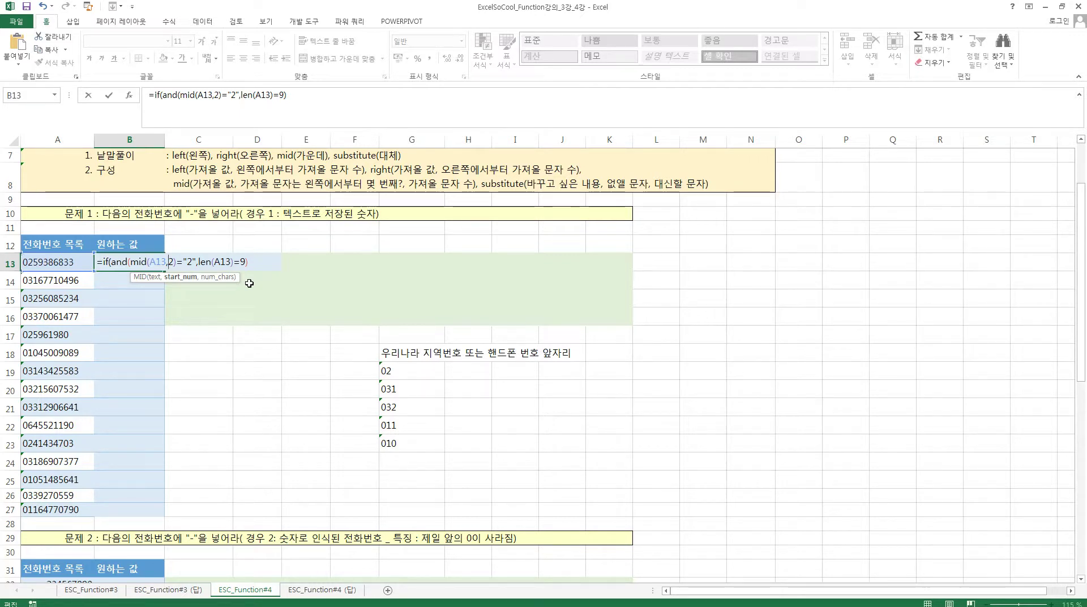
pyautogui.write('2,')
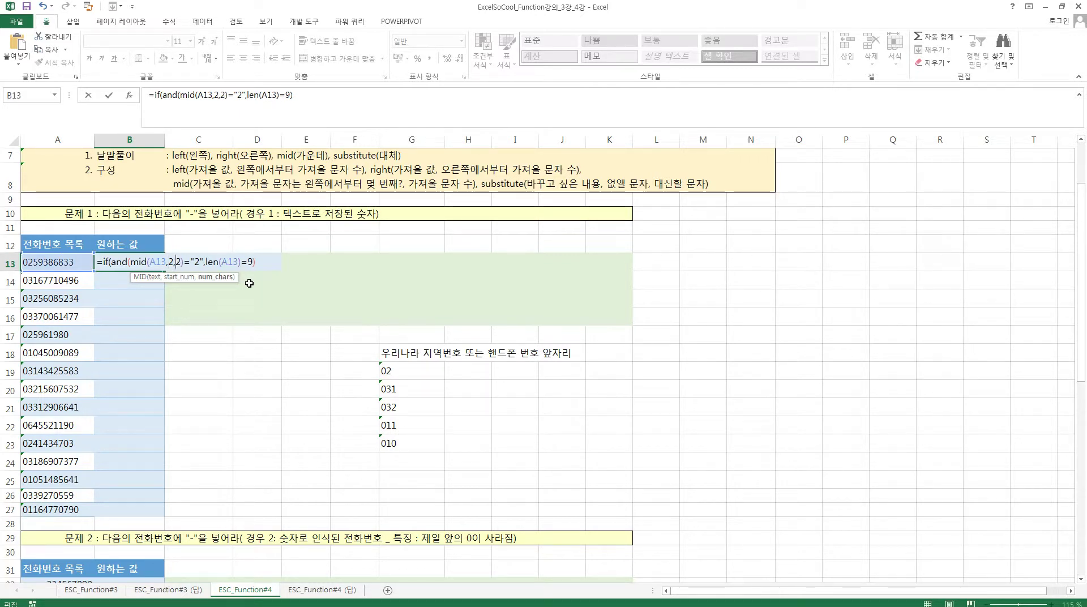
pyautogui.press('BackSpace')
pyautogui.write('1')
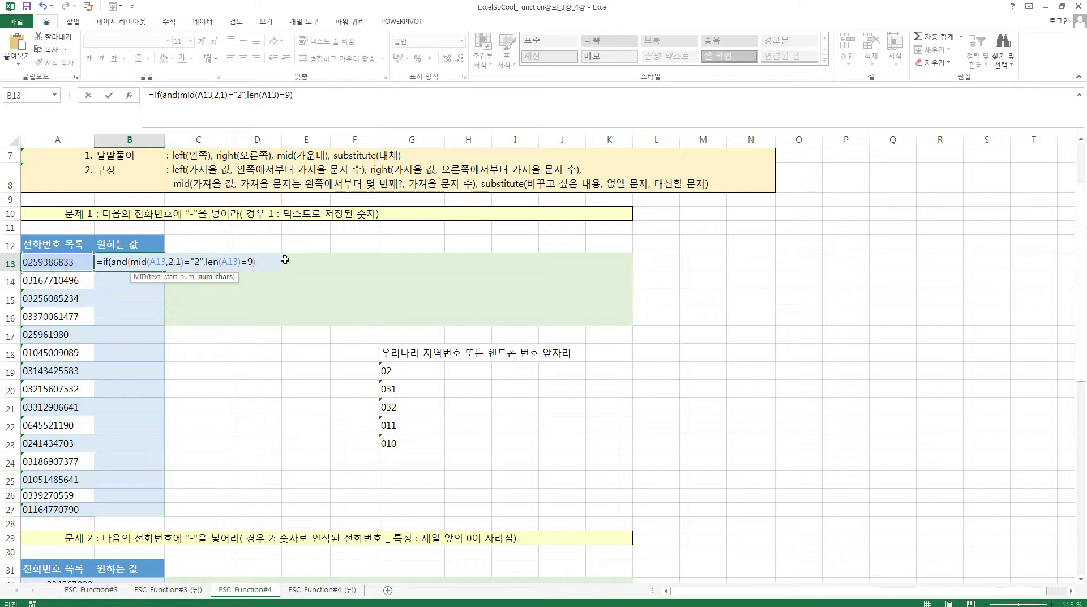
# Step: Begin the value-if-true part of B13's formula with left(A13,2)&"-"& after the closed AND test
pyautogui.click(263, 259)
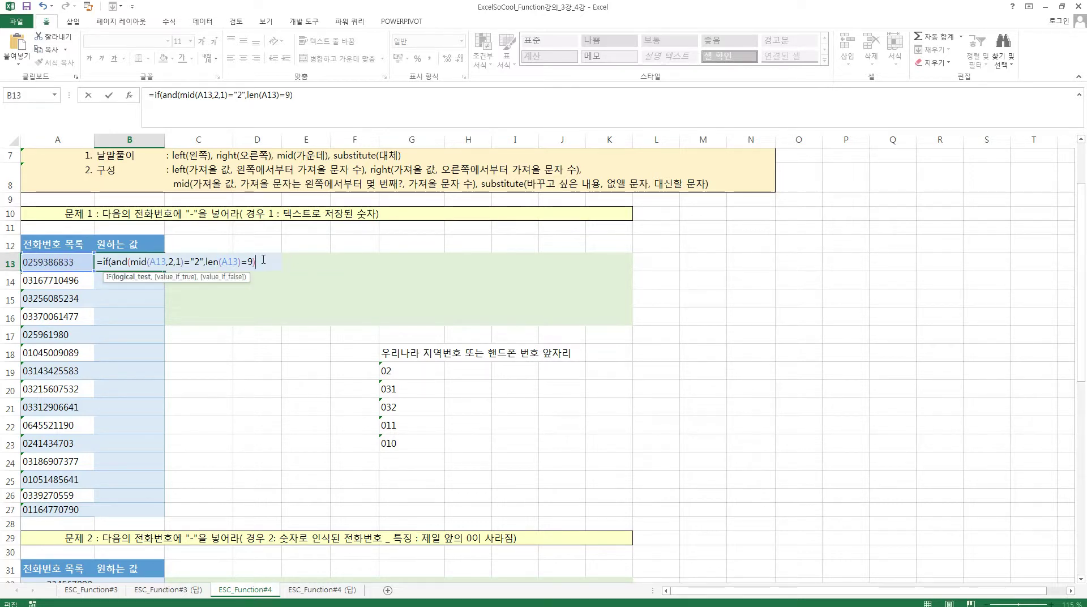
pyautogui.write(',')
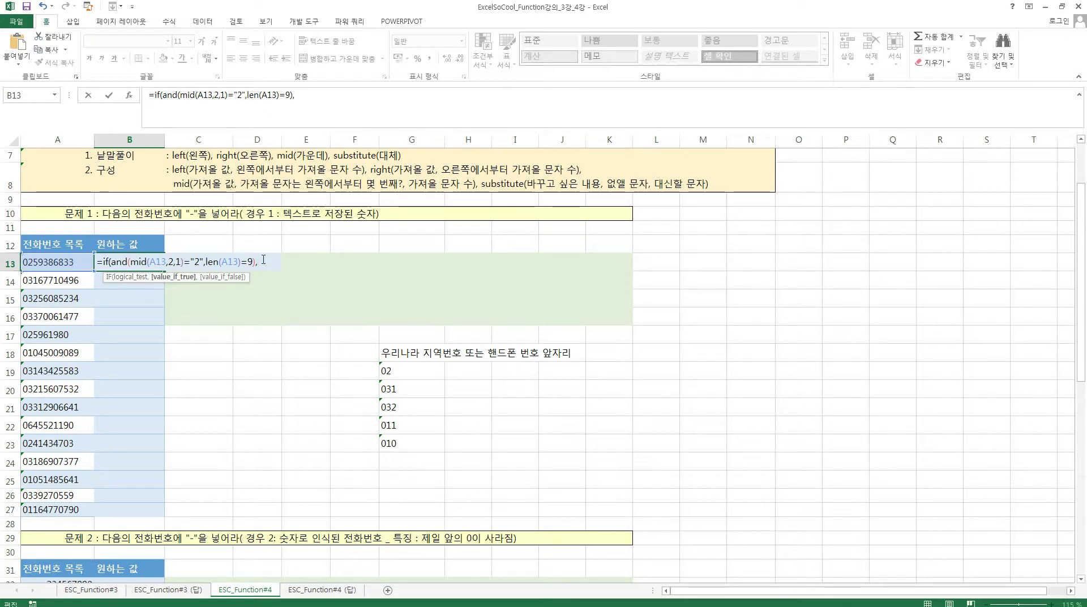
pyautogui.write('eft')
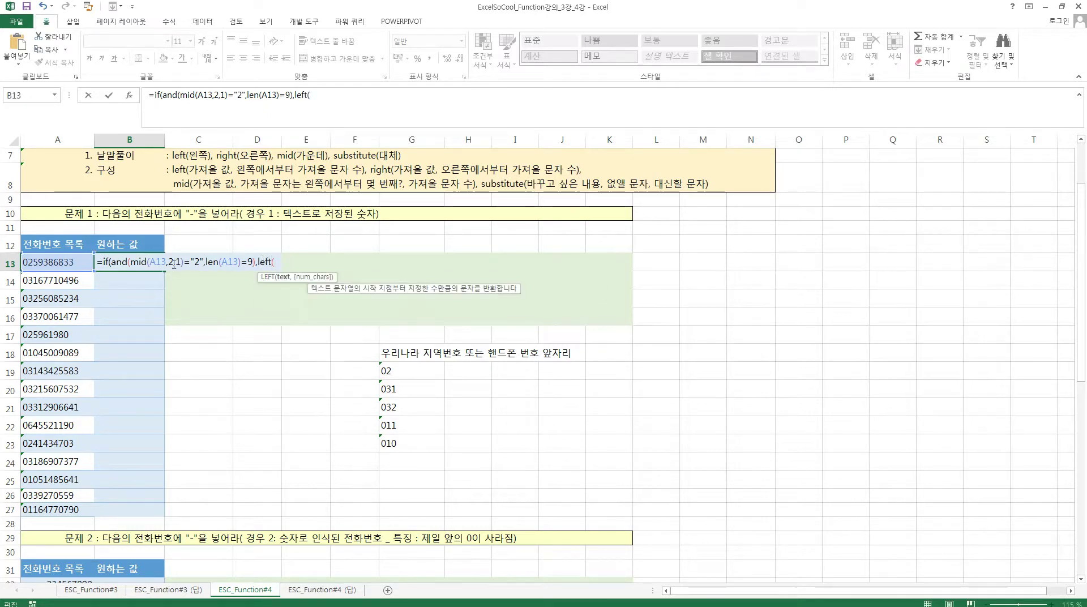
pyautogui.write('(')
pyautogui.click(44, 259)
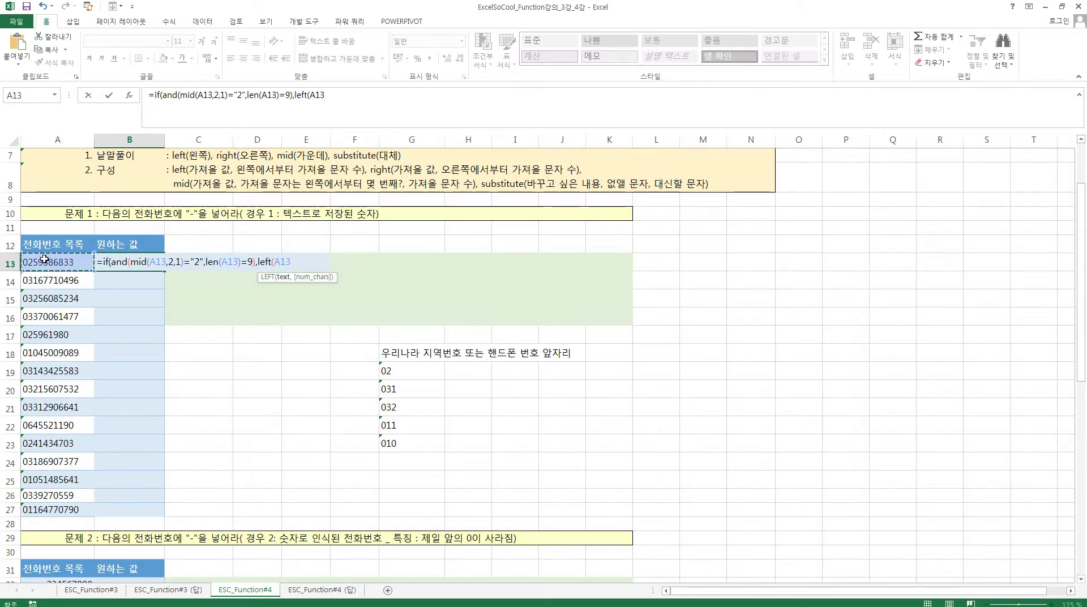
pyautogui.write(',2)')
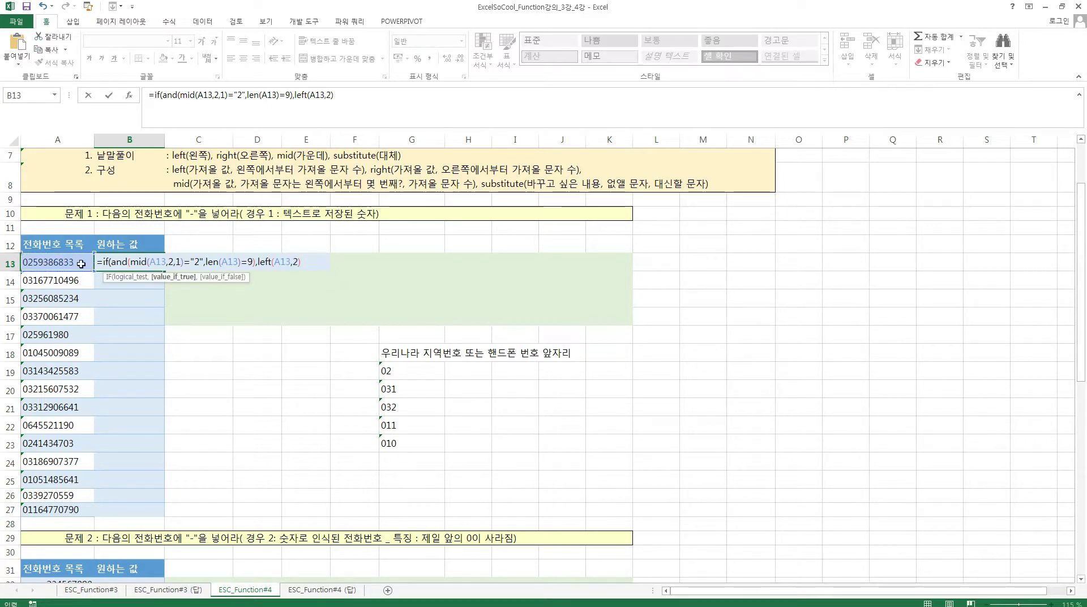
pyautogui.write('&"-"&')
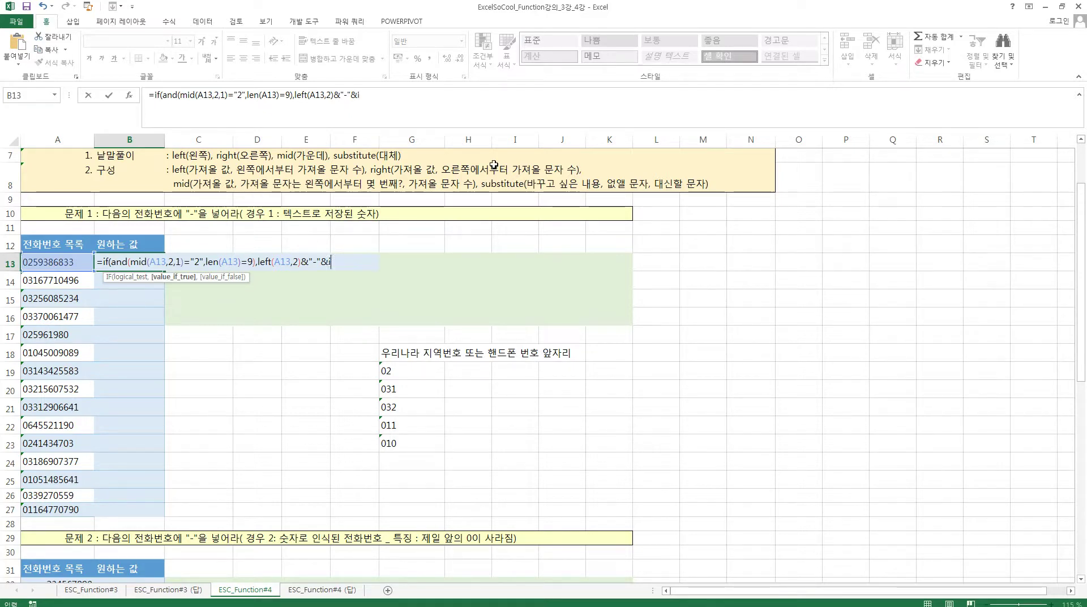
# Step: Append mid(A13,3,3)&"-"& to the value-if-true part of B13's formula
pyautogui.write('mid(')
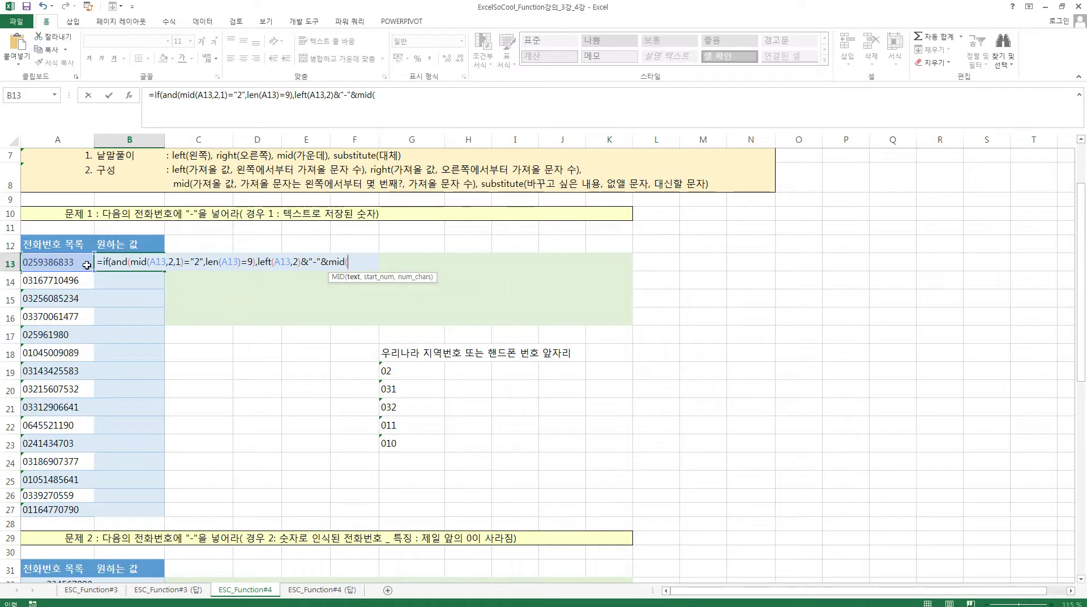
pyautogui.click(63, 261)
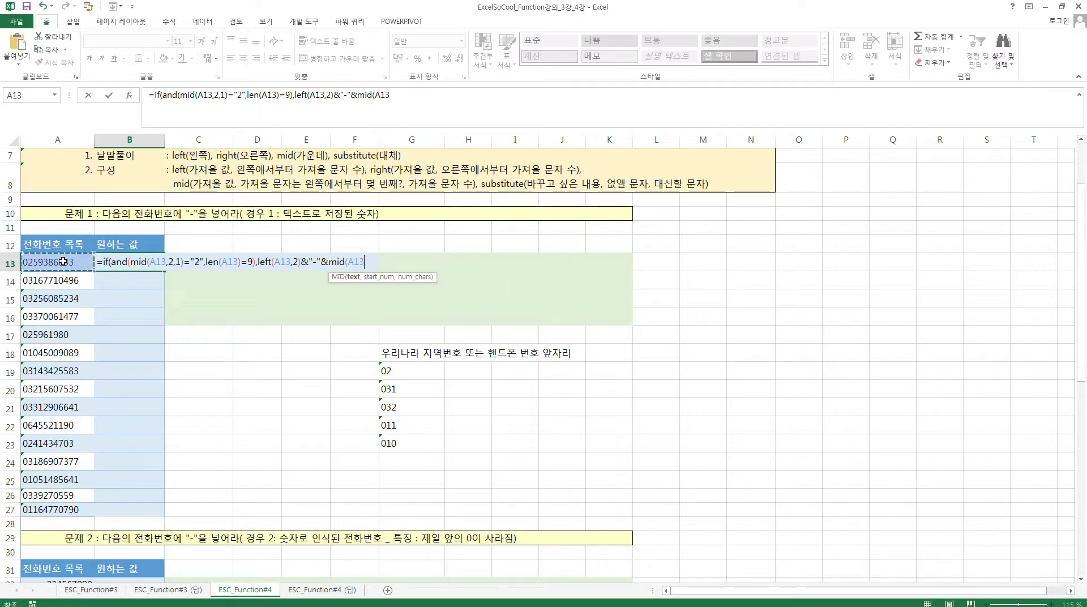
pyautogui.write(',')
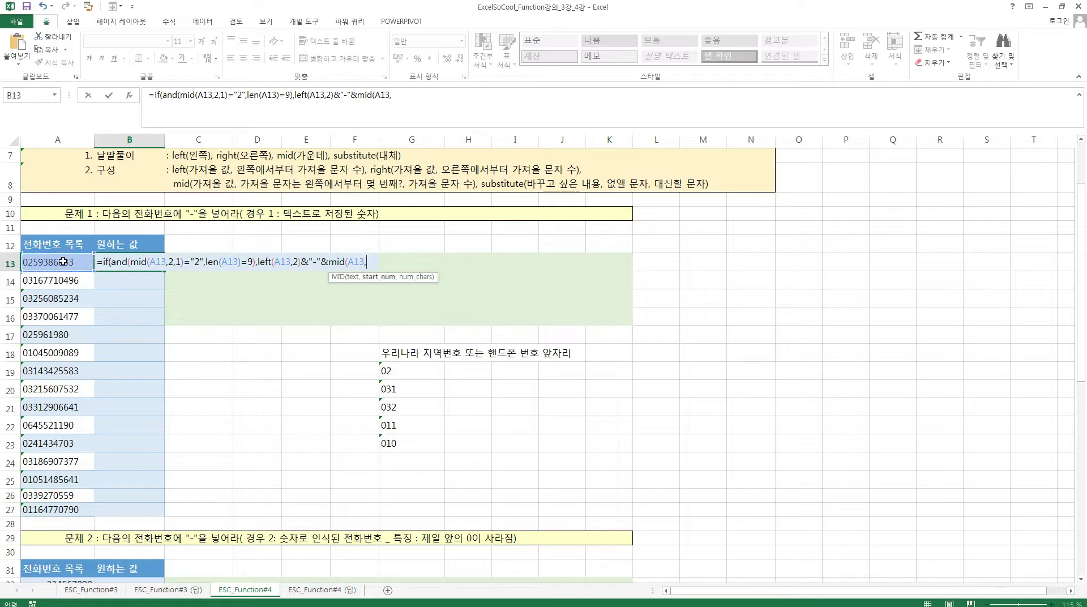
pyautogui.write('3')
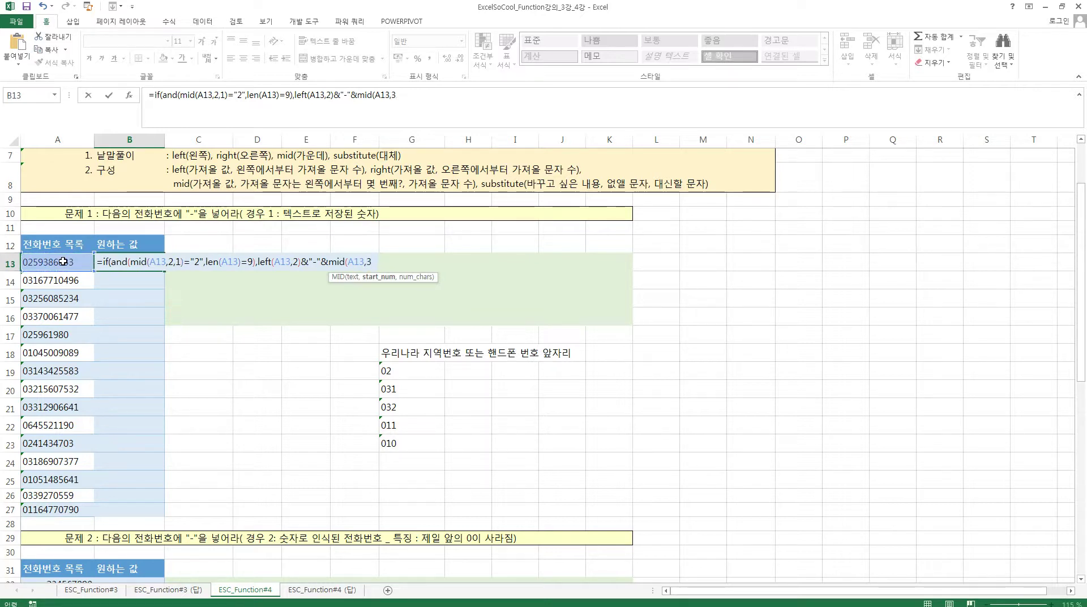
pyautogui.write(',3')
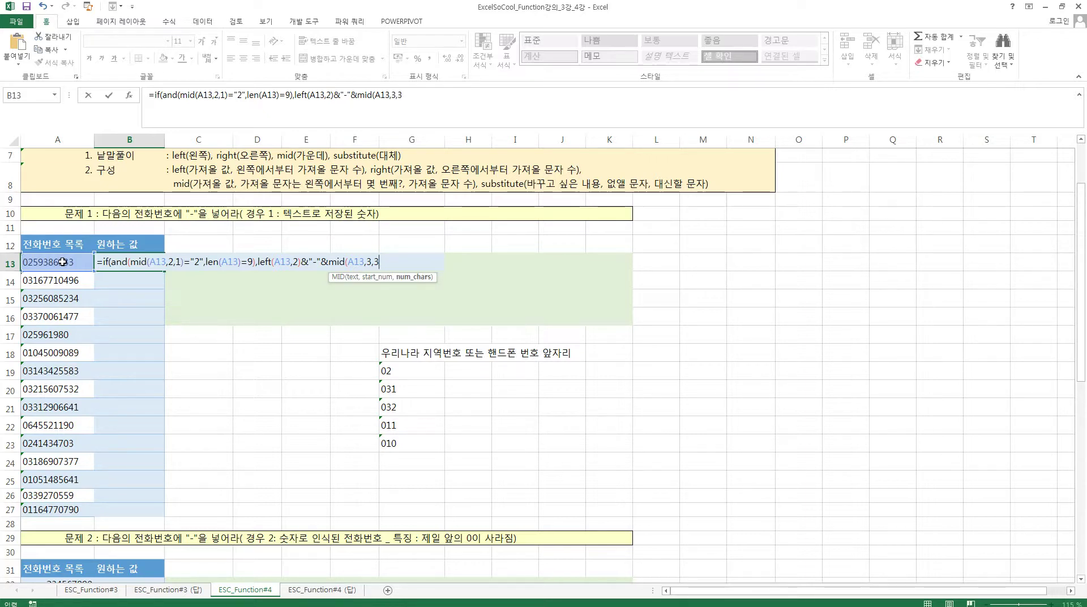
pyautogui.write(')')
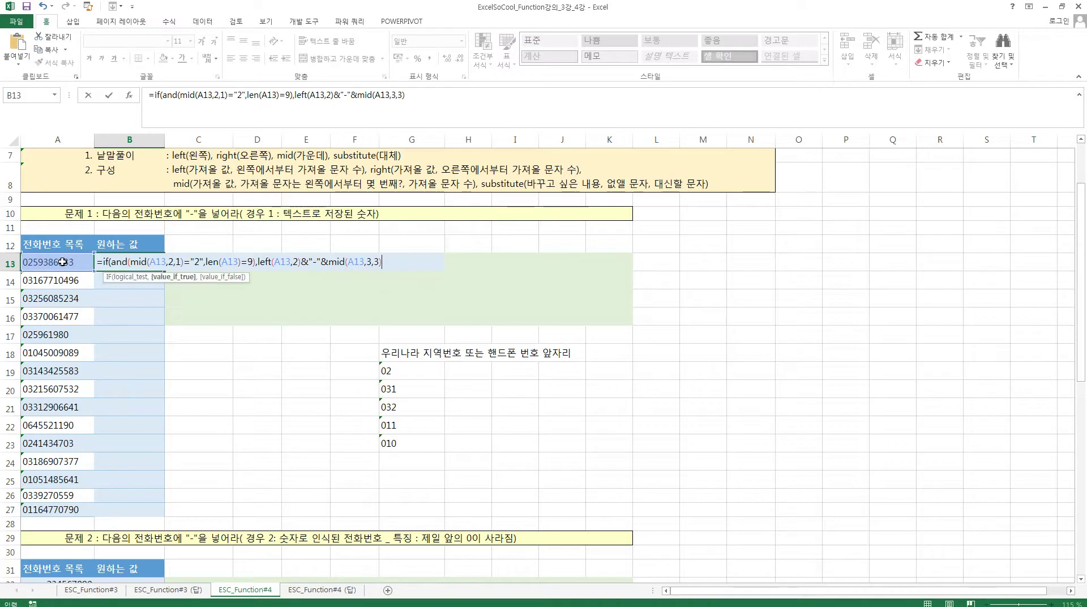
pyautogui.write('&')
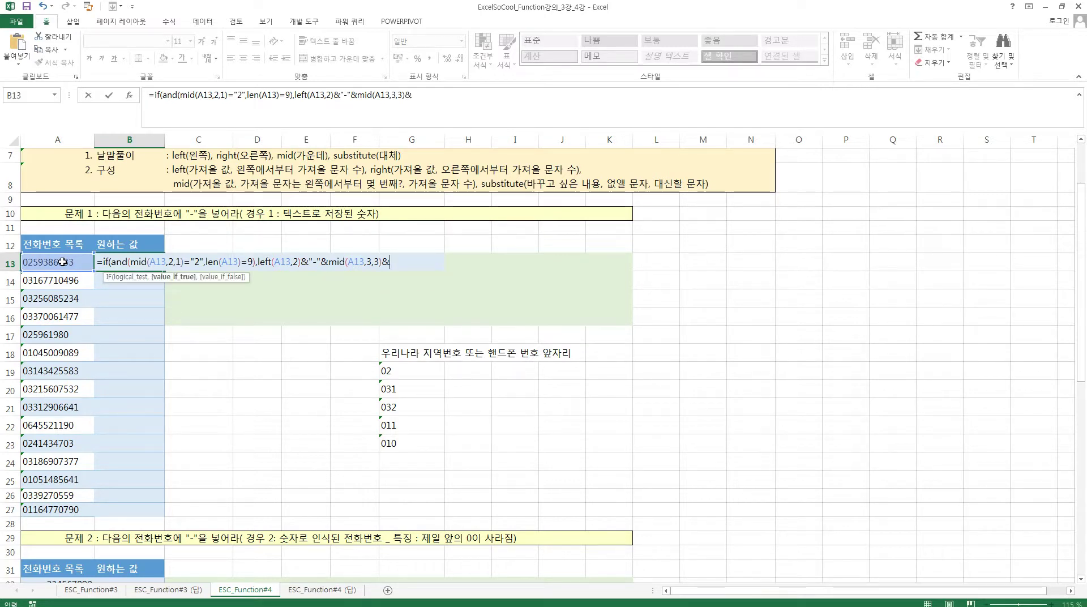
pyautogui.write('"-"&')
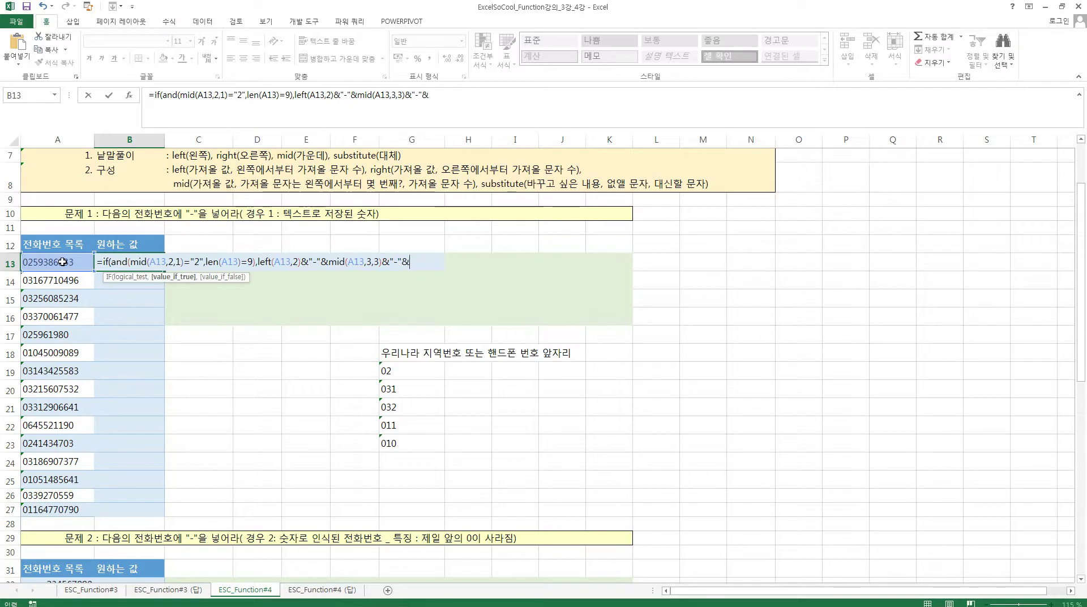
# Step: Complete the value-if-true part with right(A13,4) and add a comma for the value-if-false argument
pyautogui.write('right')
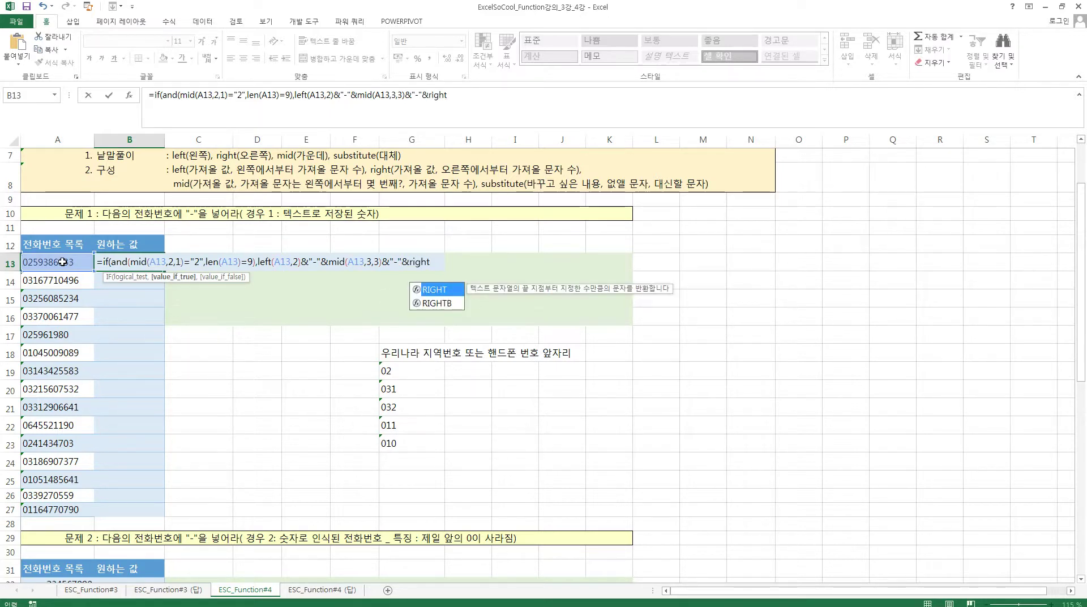
pyautogui.write('(')
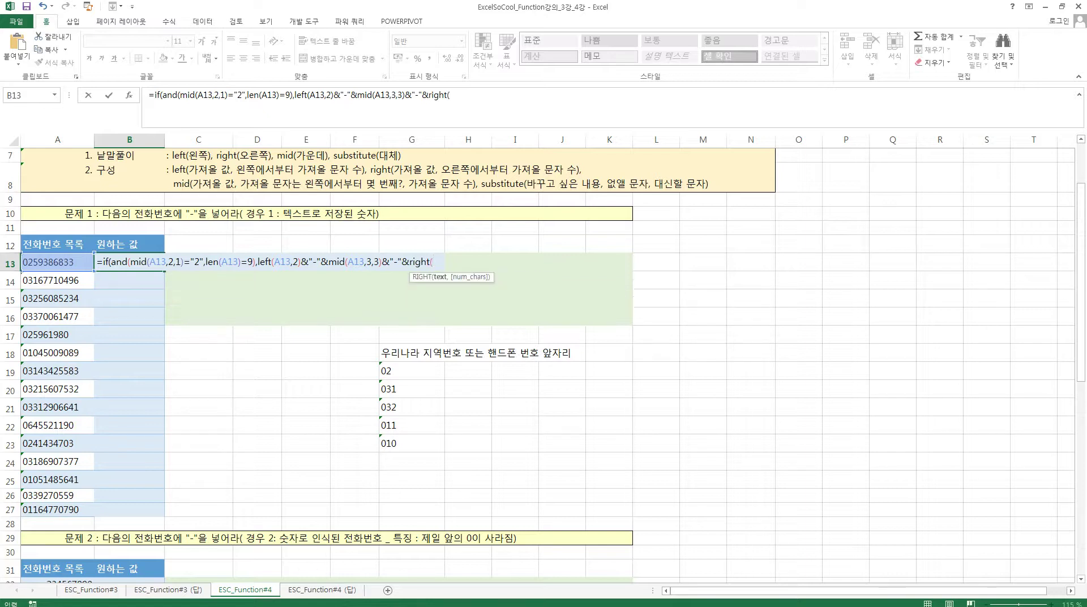
pyautogui.click(45, 264)
pyautogui.write(',')
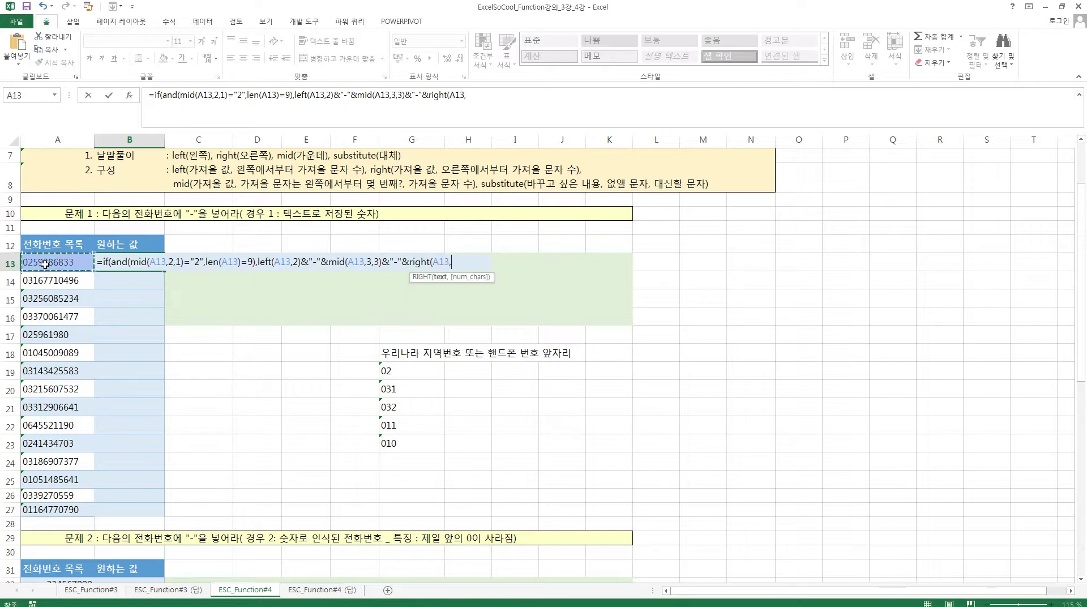
pyautogui.write('4)')
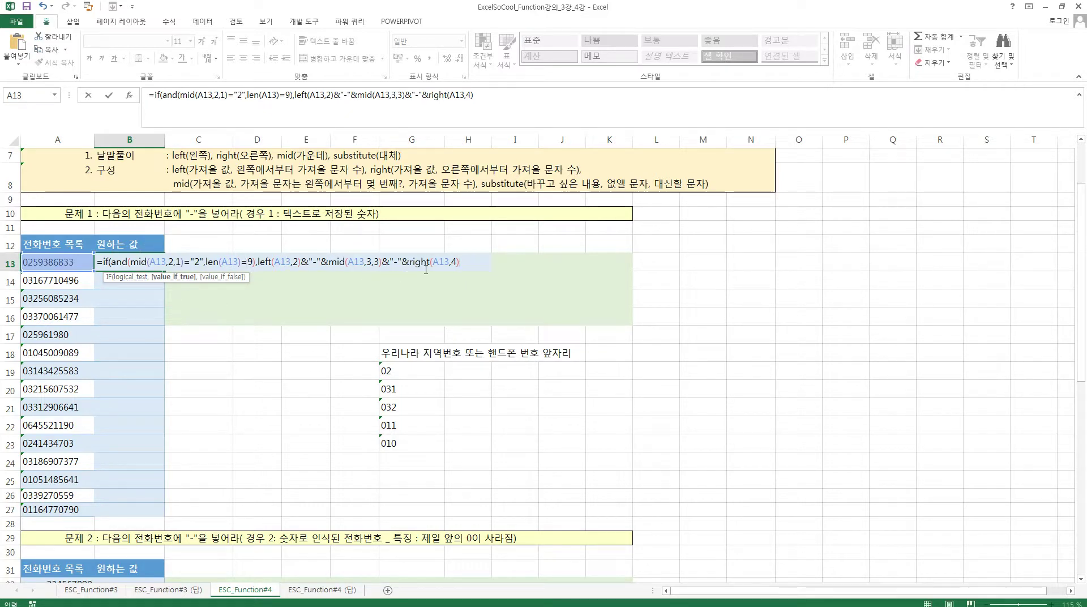
pyautogui.write(',')
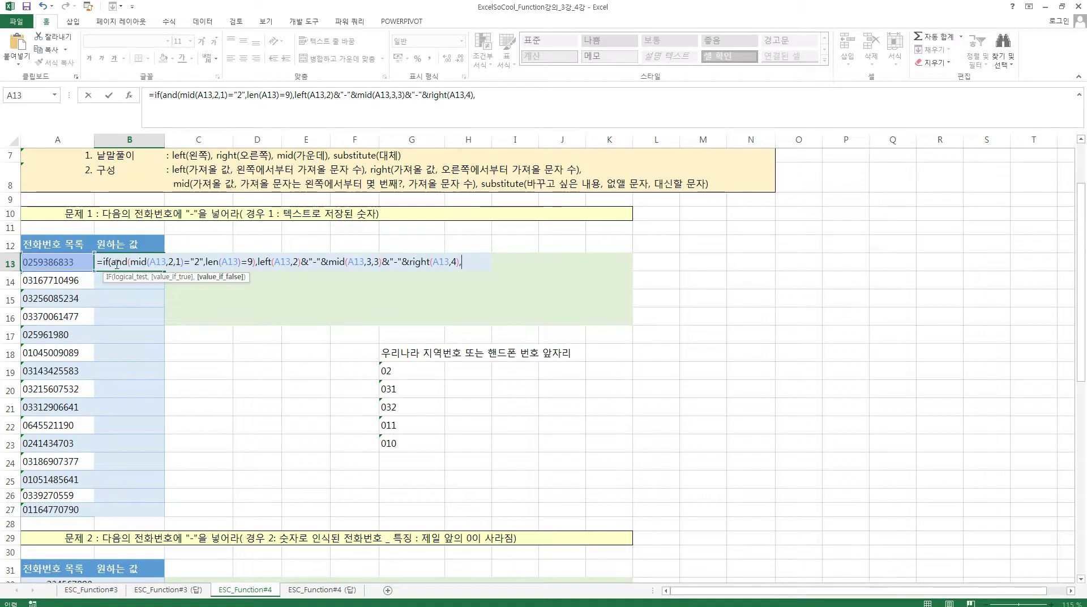
# Step: Copy the formula text from the AND test through right(A13,4) and paste it after the last comma in B13
pyautogui.moveTo(111, 261); pyautogui.dragTo(457, 263)
pyautogui.hotkey('ctrl', 'c')
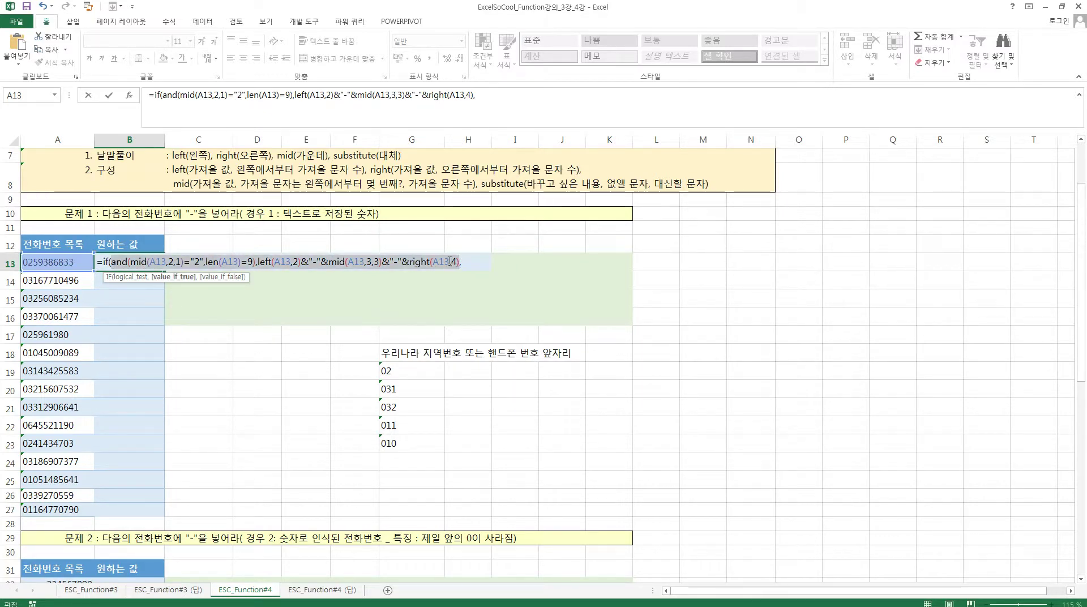
pyautogui.click(481, 264)
pyautogui.hotkey('ctrl', 'v')
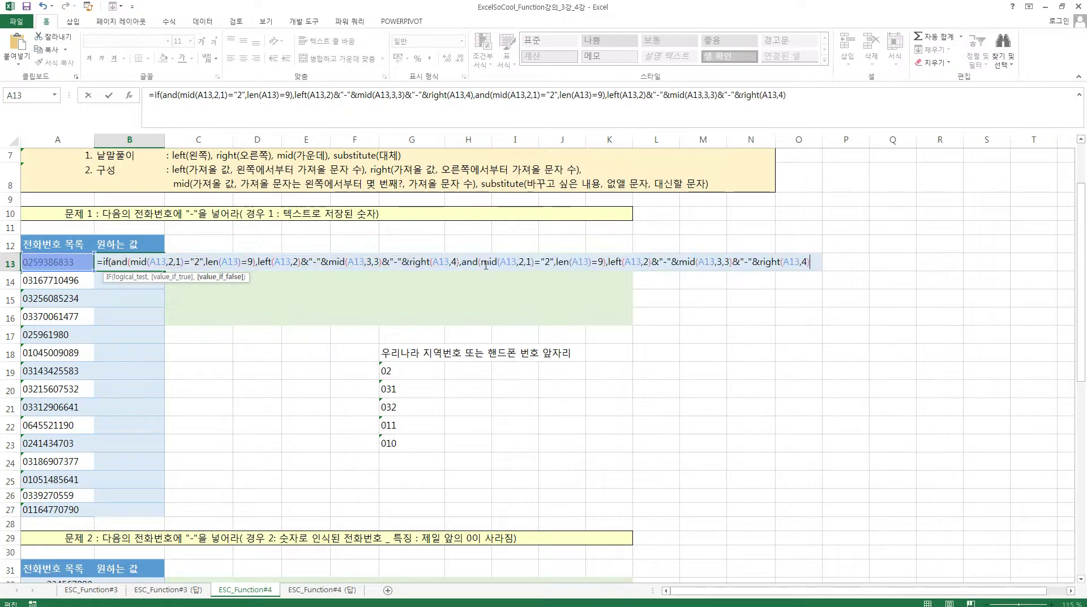
# Step: In the second copy of the expression, set the length condition to 10 and the MID character count to 4
pyautogui.click(598, 264)
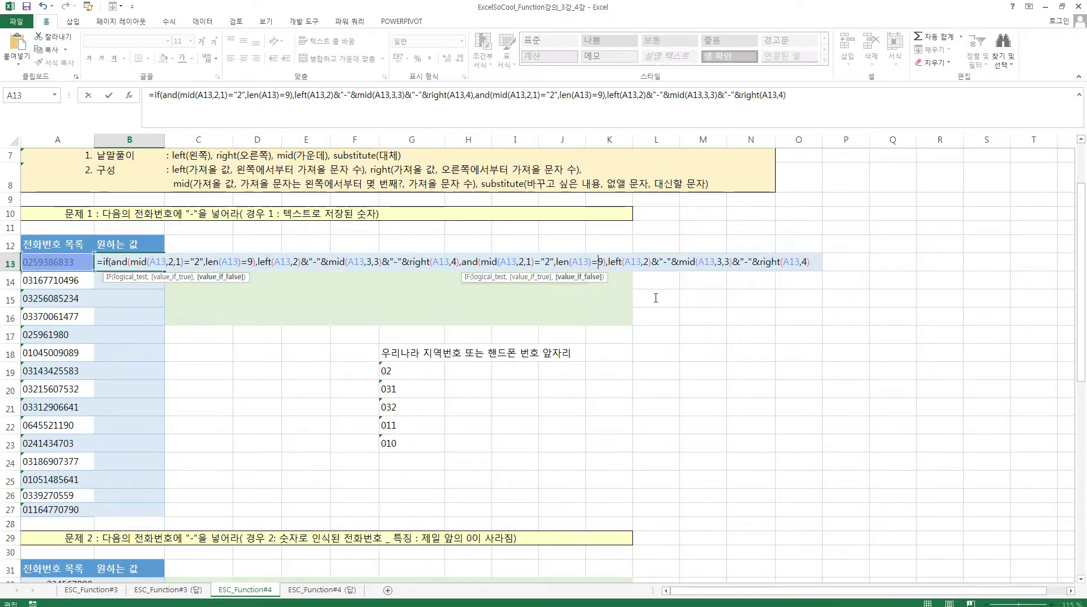
pyautogui.press('BackSpace')
pyautogui.write('10')
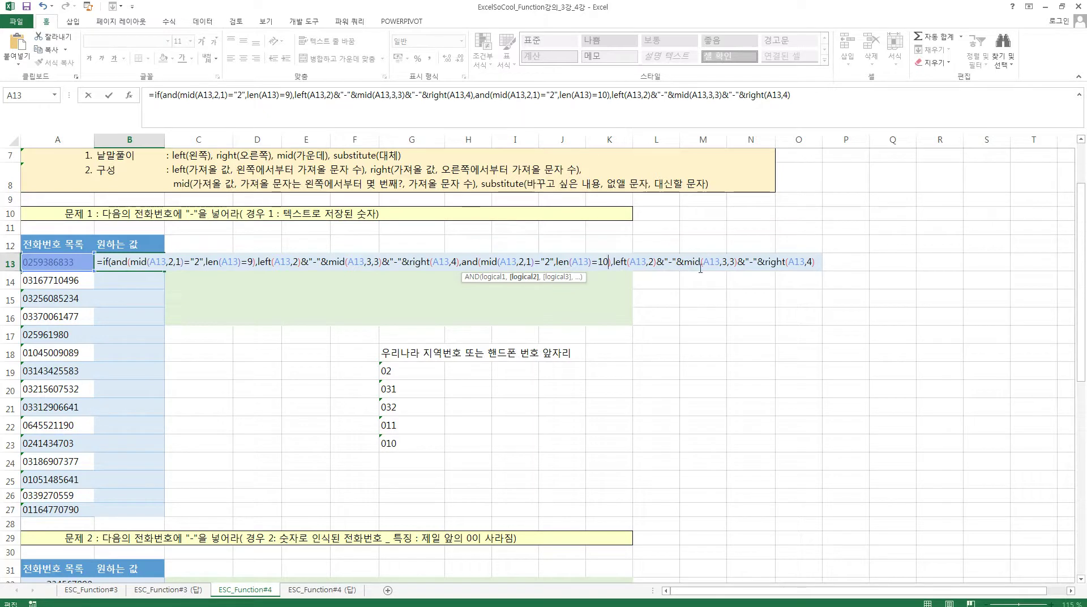
pyautogui.click(731, 265)
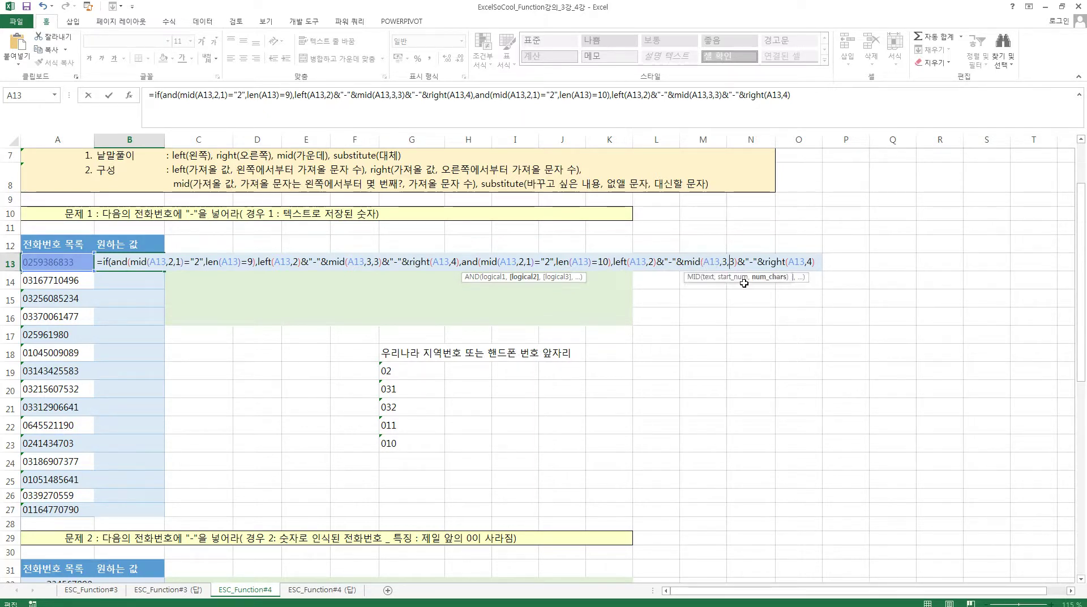
pyautogui.press('BackSpace')
pyautogui.write('4')
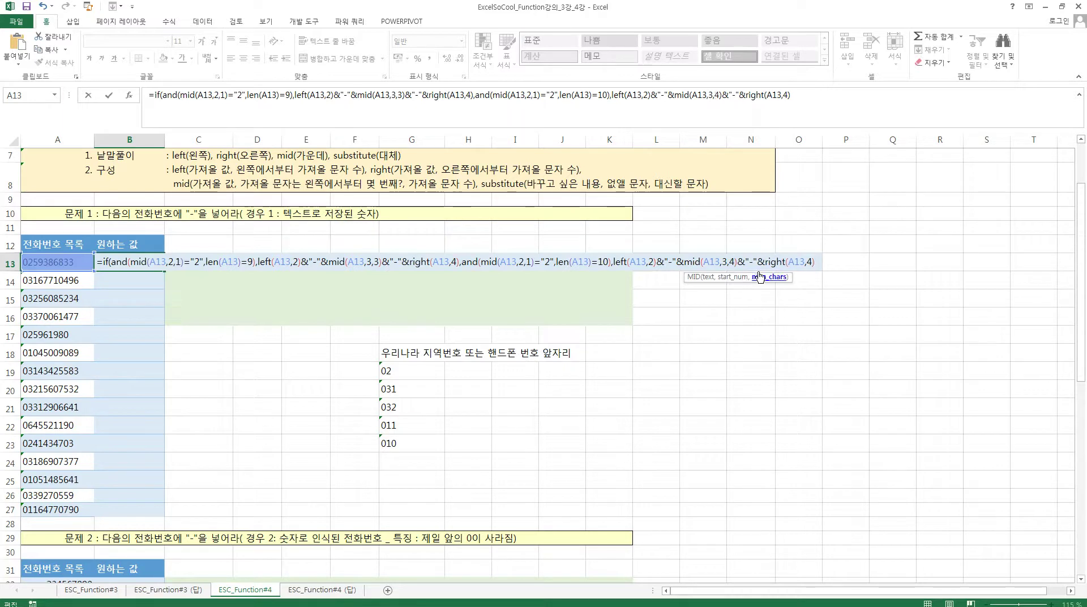
# Step: Add a comma, paste the copied expression a third time at the formula's end, and put if( before its AND test
pyautogui.click(817, 262)
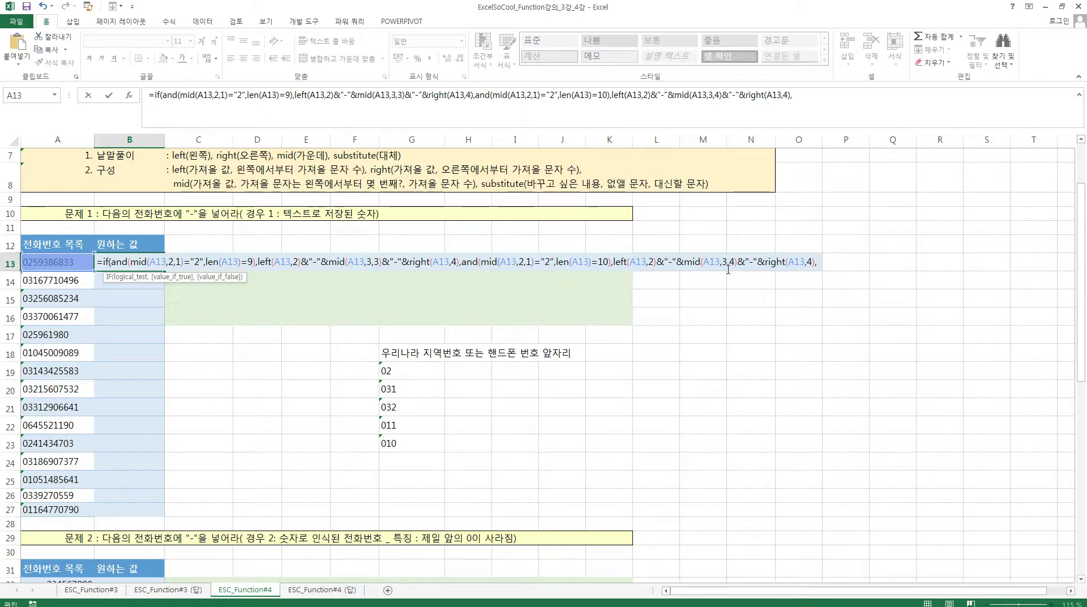
pyautogui.hotkey('ctrl', 'v')
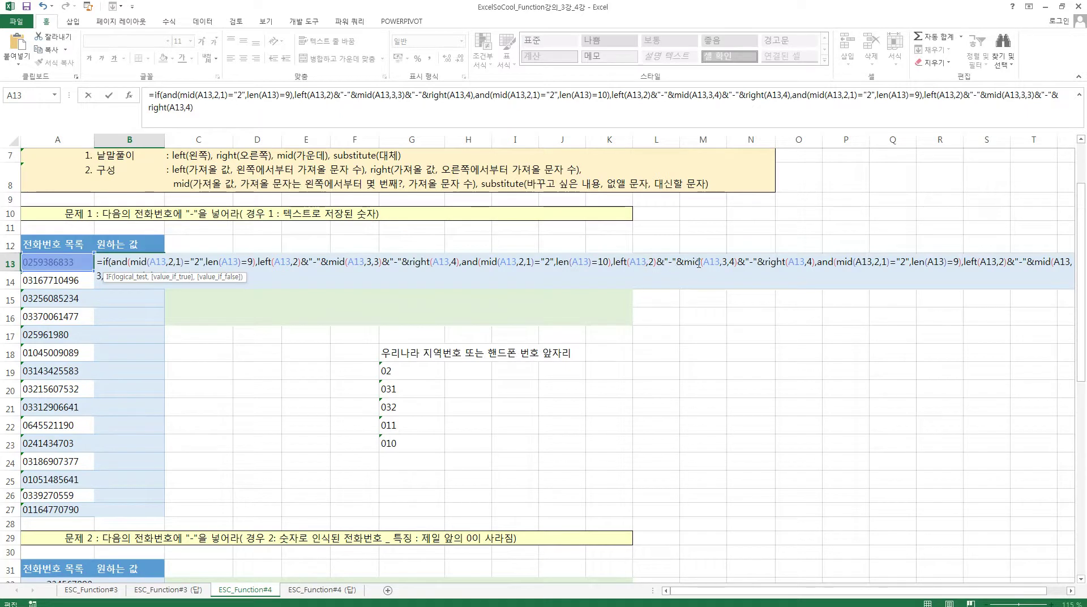
pyautogui.click(815, 262)
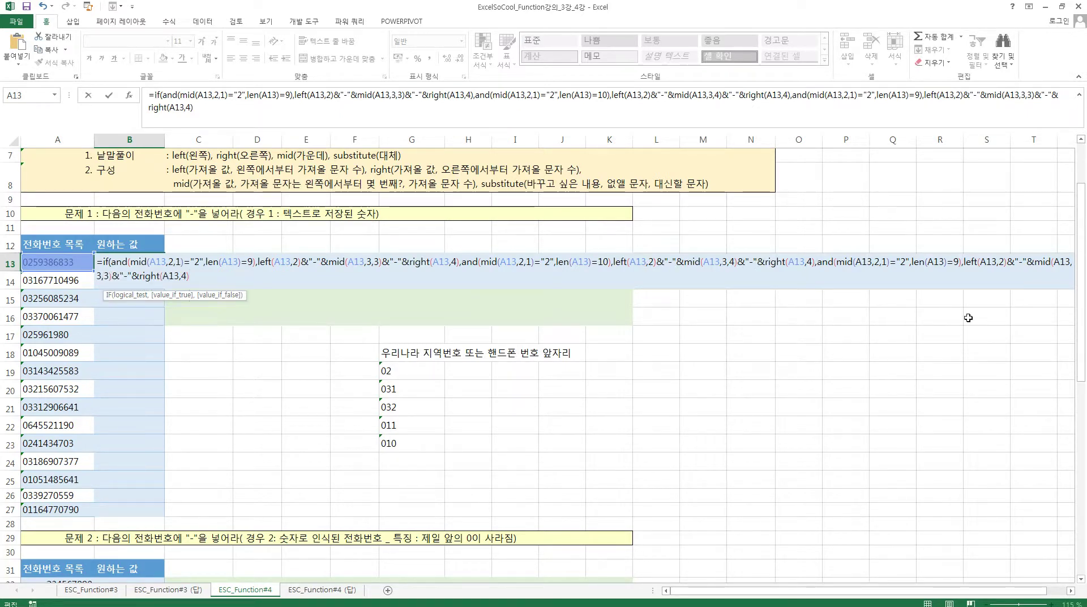
pyautogui.write('if')
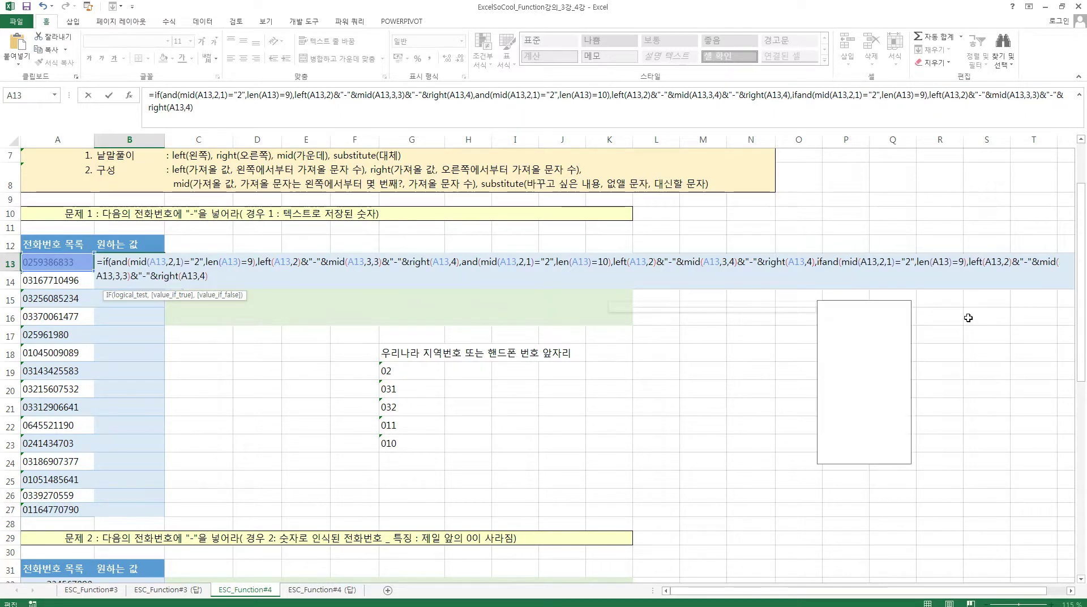
pyautogui.write('(')
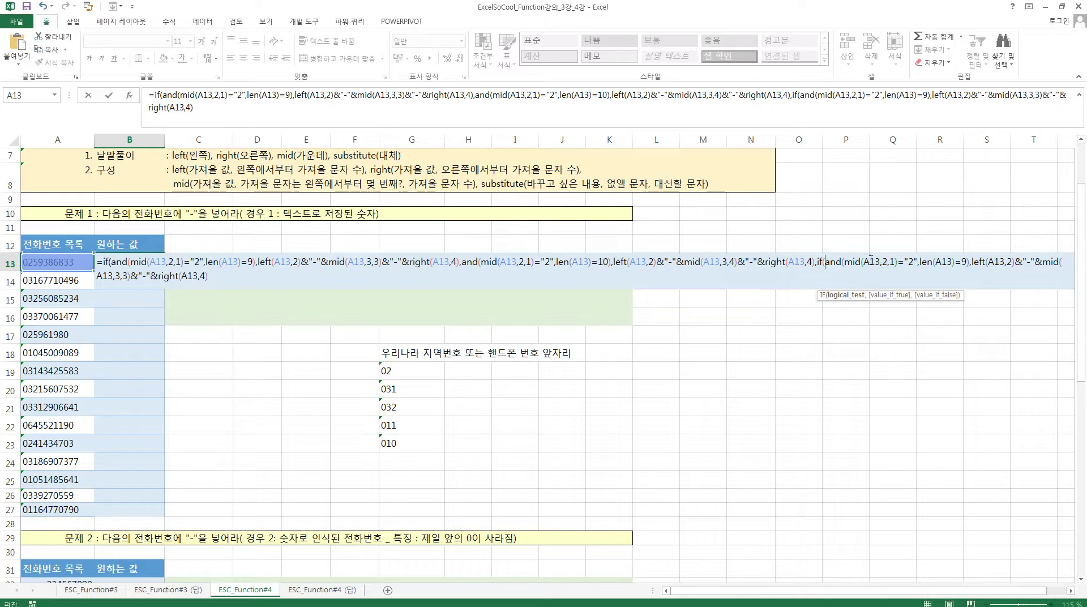
# Step: Change the third AND test's conditions to mid(A13,2,1)<>"2" and len(A13)=10
pyautogui.click(906, 261)
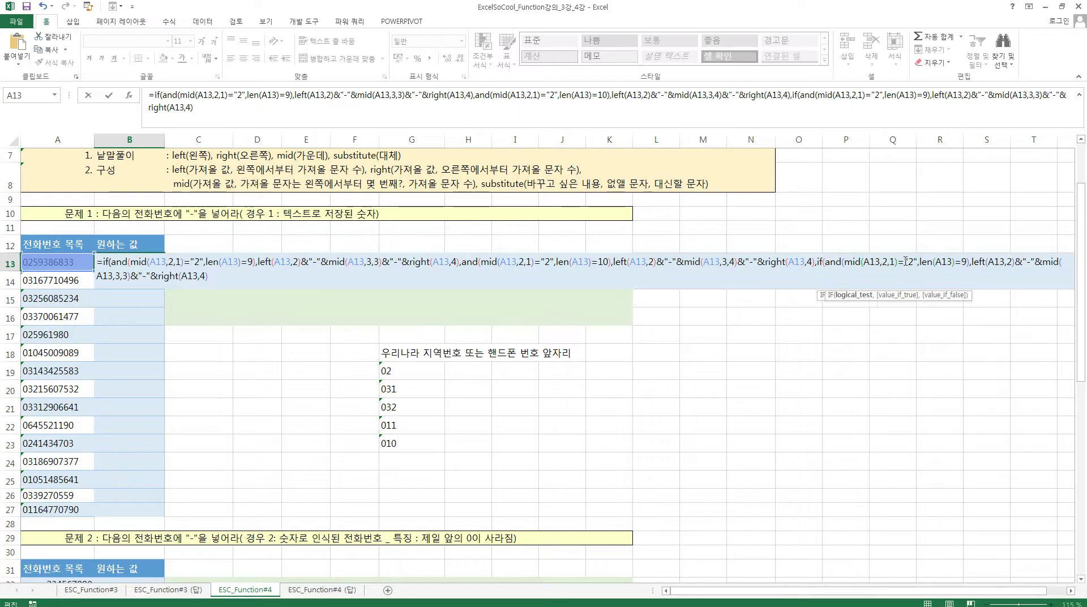
pyautogui.press('BackSpace')
pyautogui.write('<>')
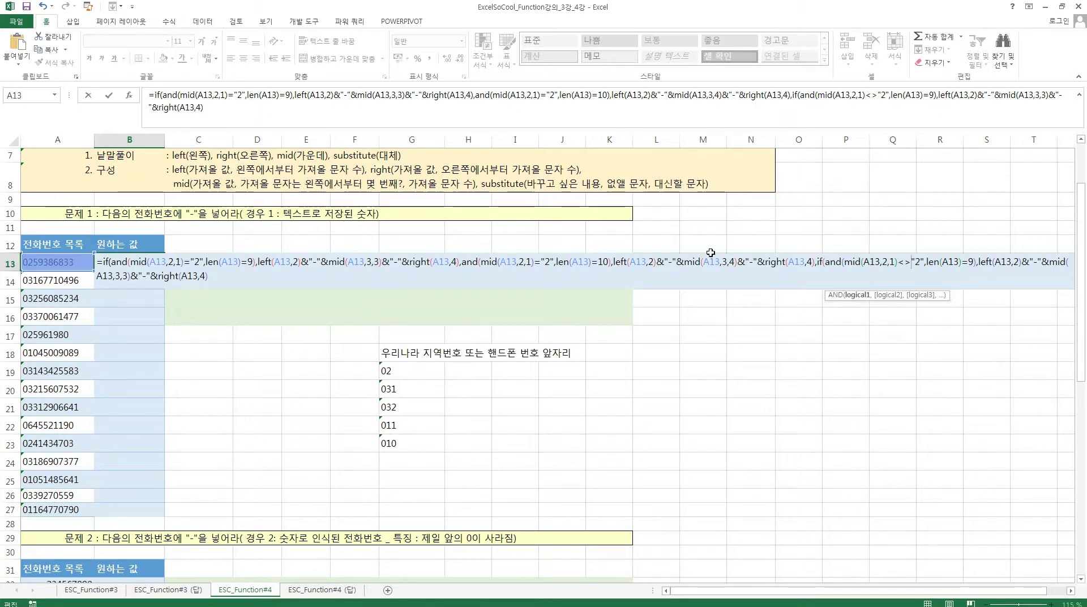
pyautogui.click(974, 264)
pyautogui.press('BackSpace')
pyautogui.write('10')
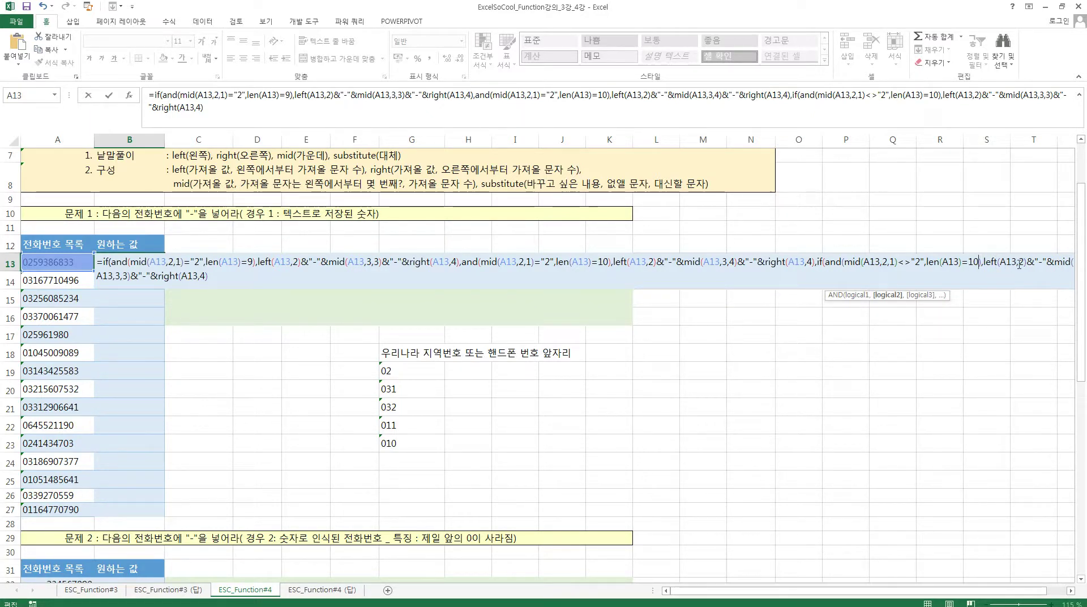
# Step: Set the character count of the third expression's LEFT function to 3
pyautogui.click(1019, 264)
pyautogui.press('BackSpace')
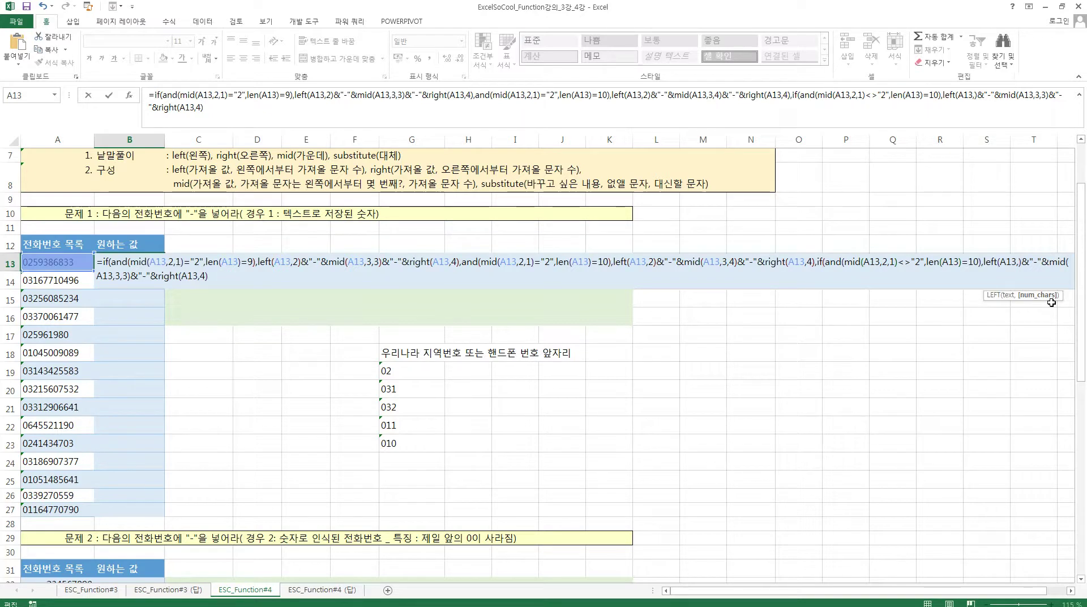
pyautogui.write('3')
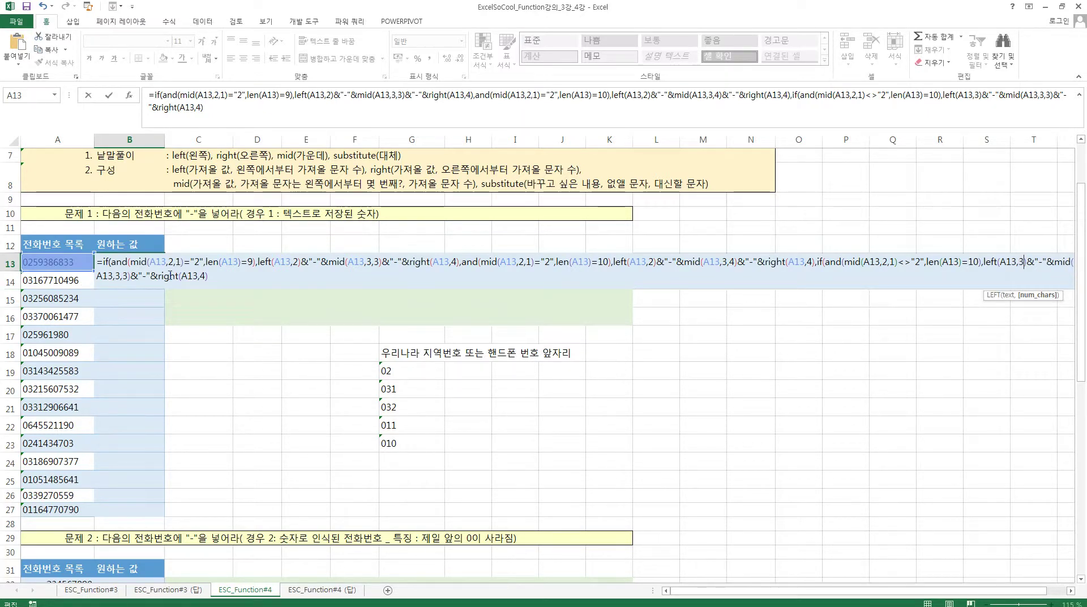
# Step: Add a comma at the formula's end and paste a copy of the third left&mid&right expression as the value-if-false
pyautogui.click(219, 274)
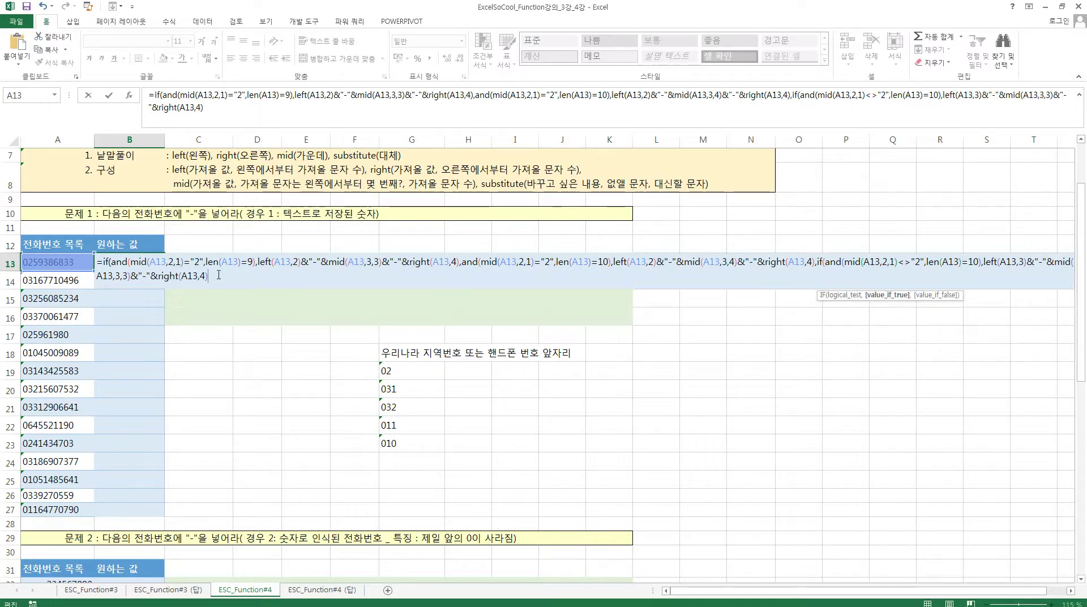
pyautogui.write(',')
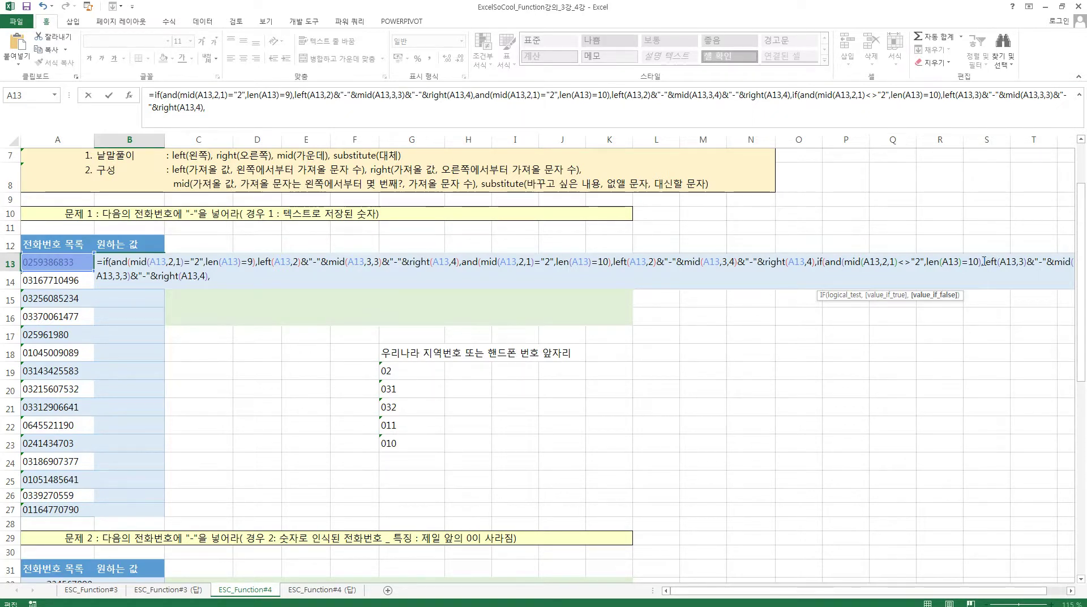
pyautogui.moveTo(985, 262); pyautogui.dragTo(597, 288)
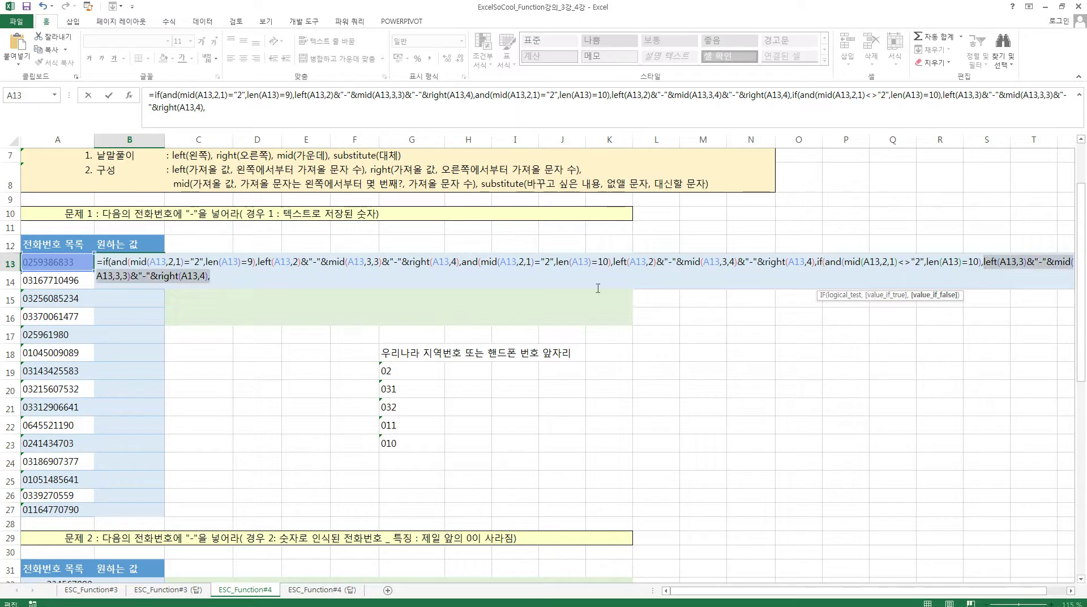
pyautogui.moveTo(204, 291); pyautogui.dragTo(208, 276)
pyautogui.hotkey('ctrl', 'c')
pyautogui.click(223, 278)
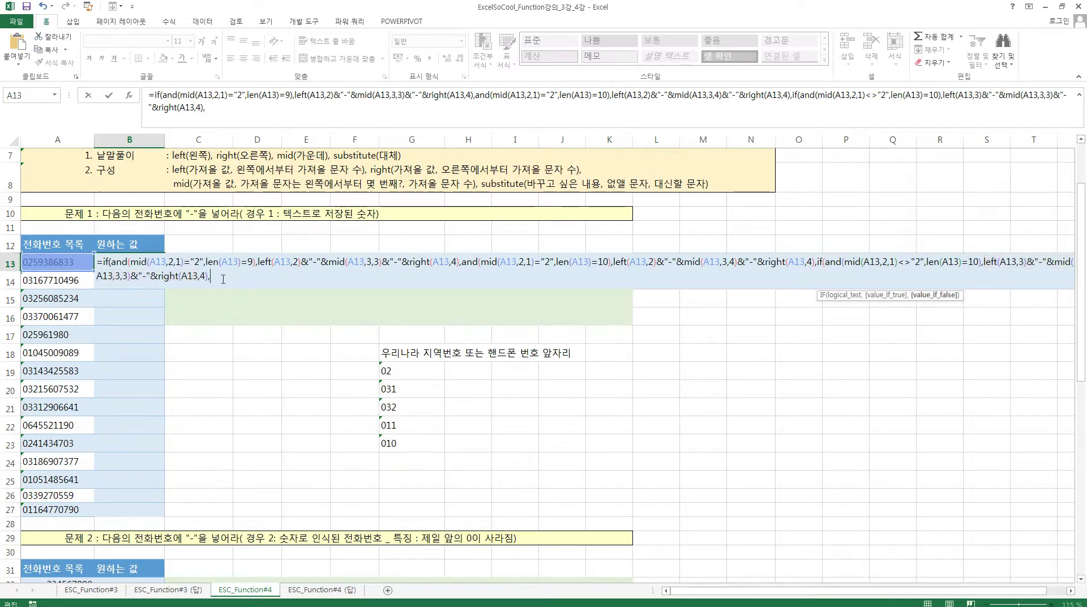
pyautogui.hotkey('ctrl', 'v')
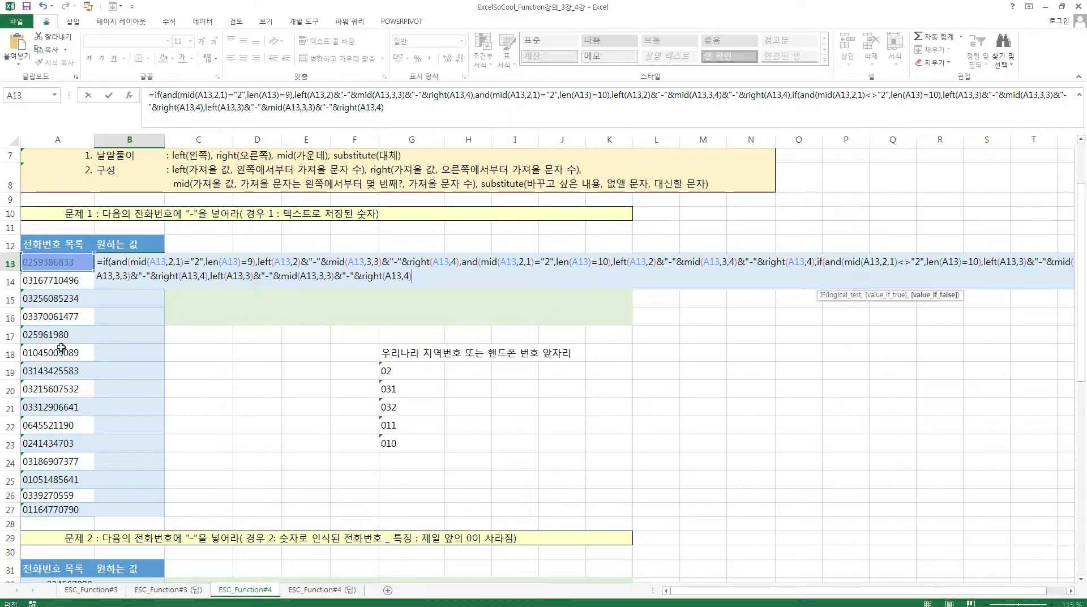
# Step: Set the MID character count to 4 in the last expression of the formula
pyautogui.click(331, 277)
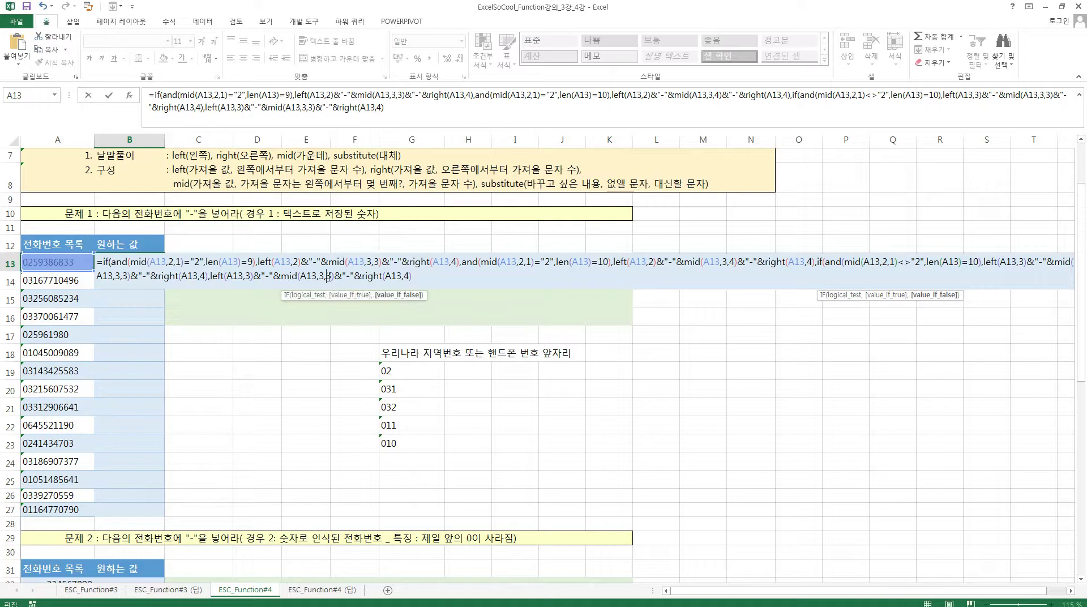
pyautogui.press('BackSpace')
pyautogui.write('4')
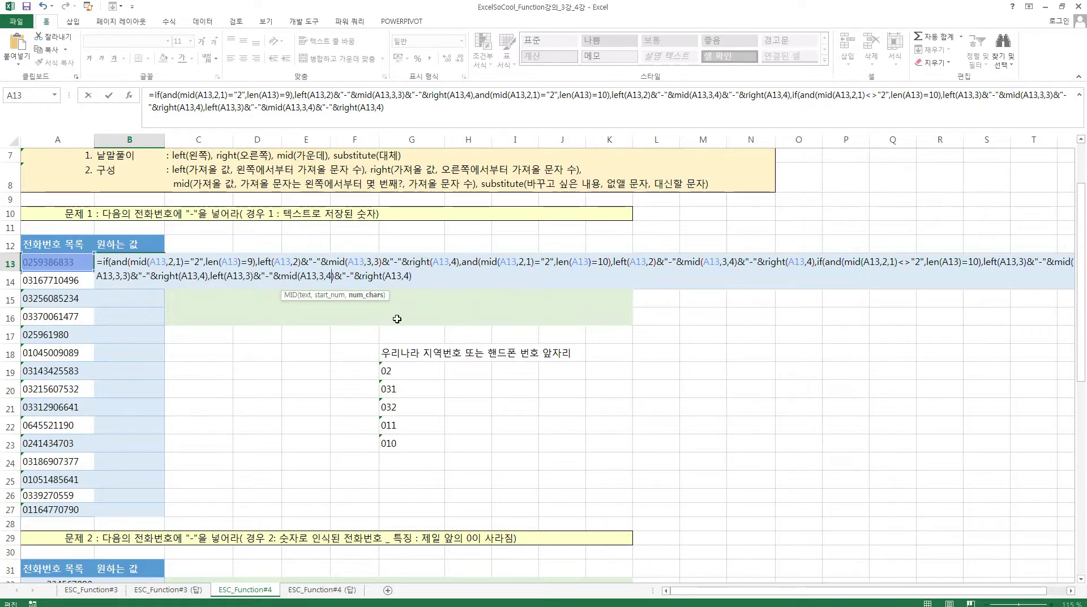
# Step: Add two closing parentheses at the formula's end and try to enter it, dismissing the error message
pyautogui.click(426, 276)
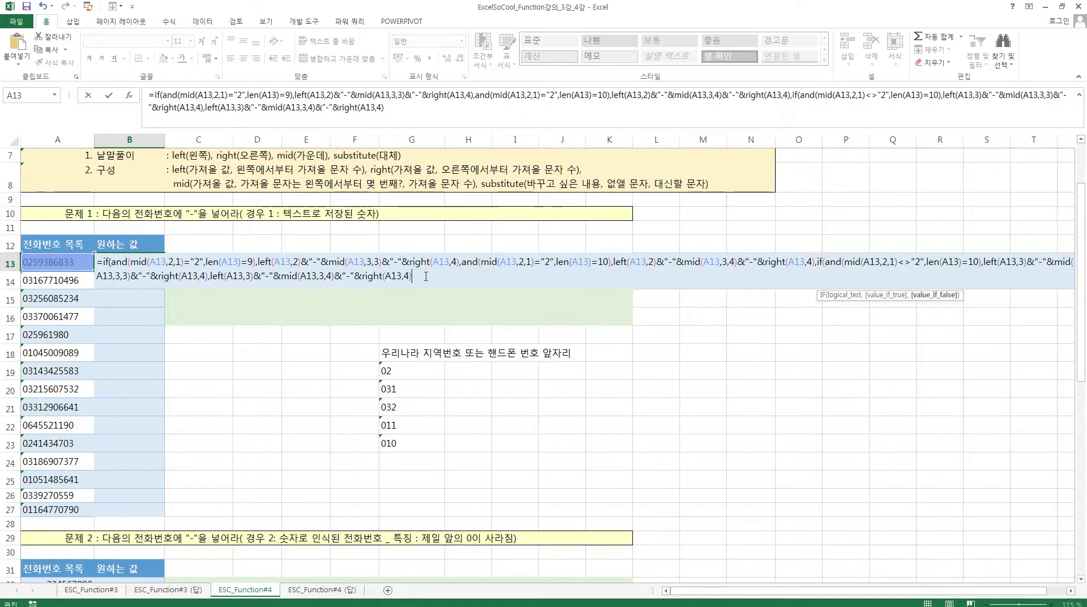
pyautogui.write(')')
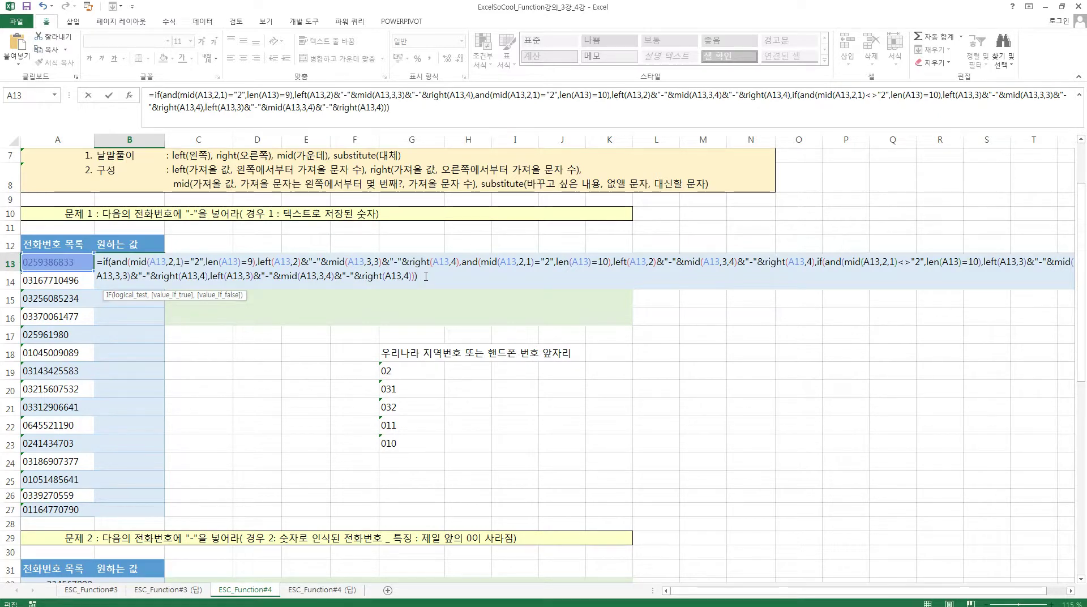
pyautogui.write(')')
pyautogui.press('Return')
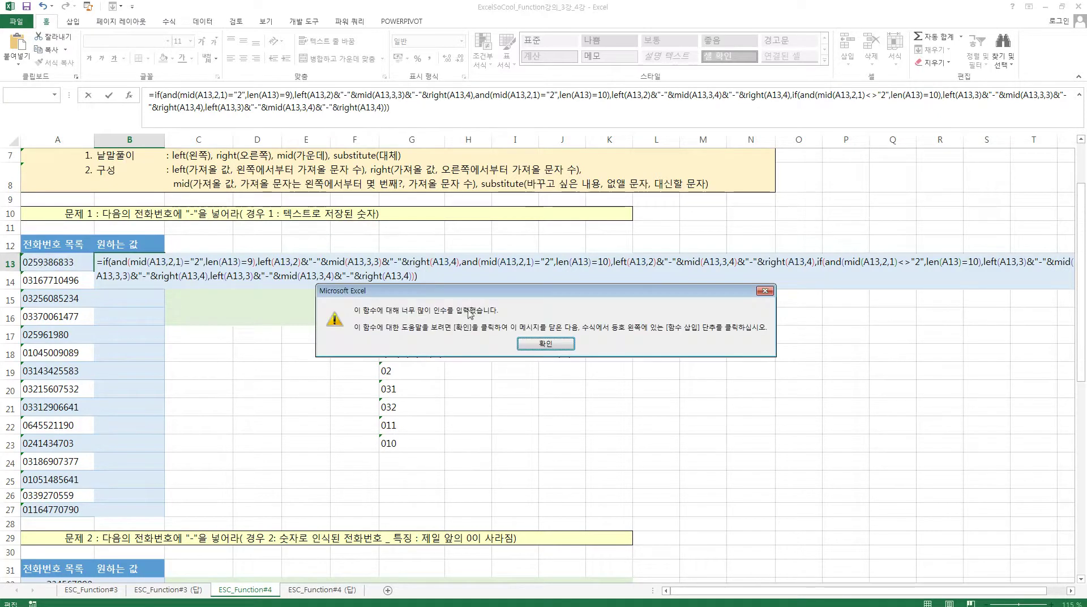
pyautogui.click(541, 344)
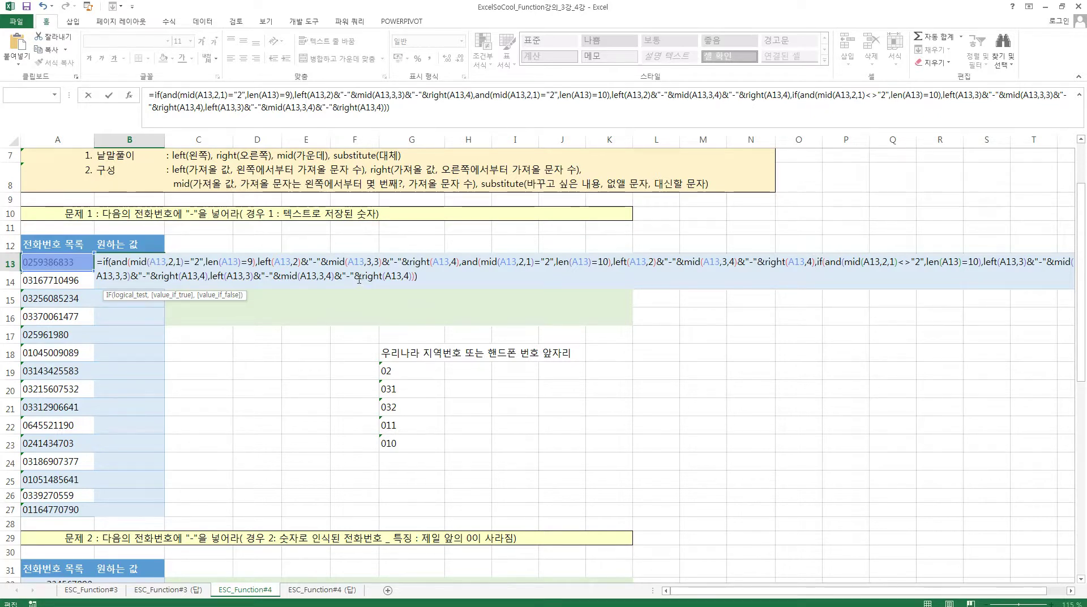
# Step: Check the outer IF's arguments one by one, insert if( before the second AND test, and check the new IF's value_if_false
pyautogui.click(105, 262)
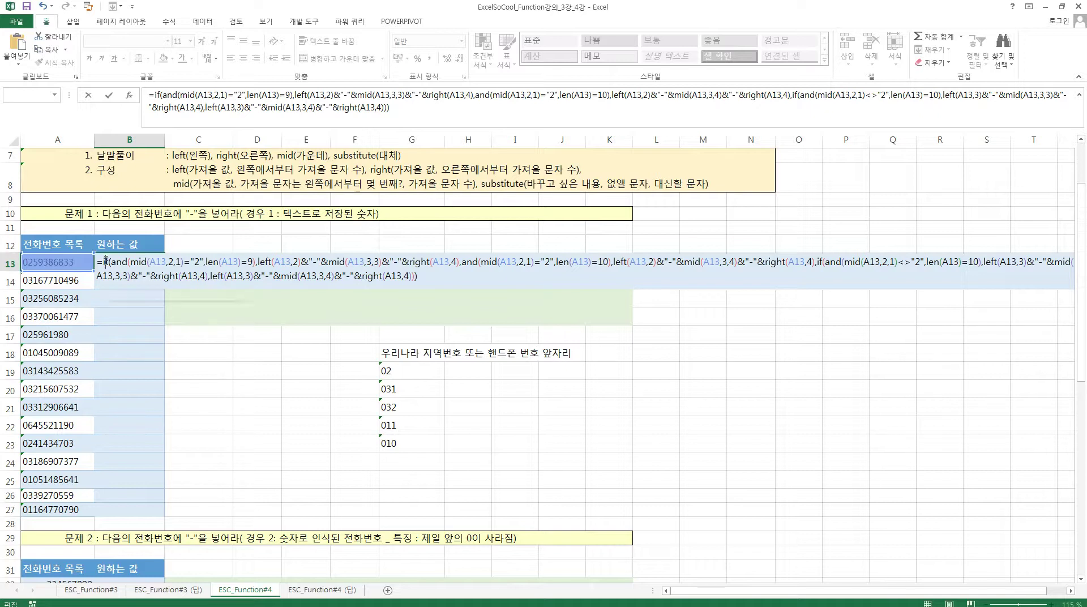
pyautogui.click(133, 300)
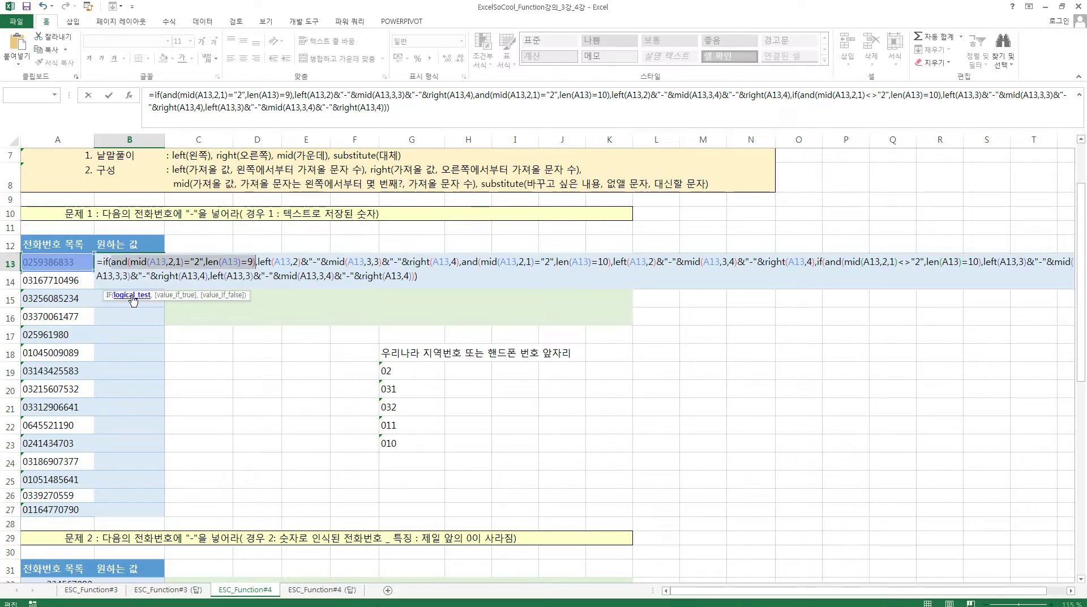
pyautogui.click(162, 295)
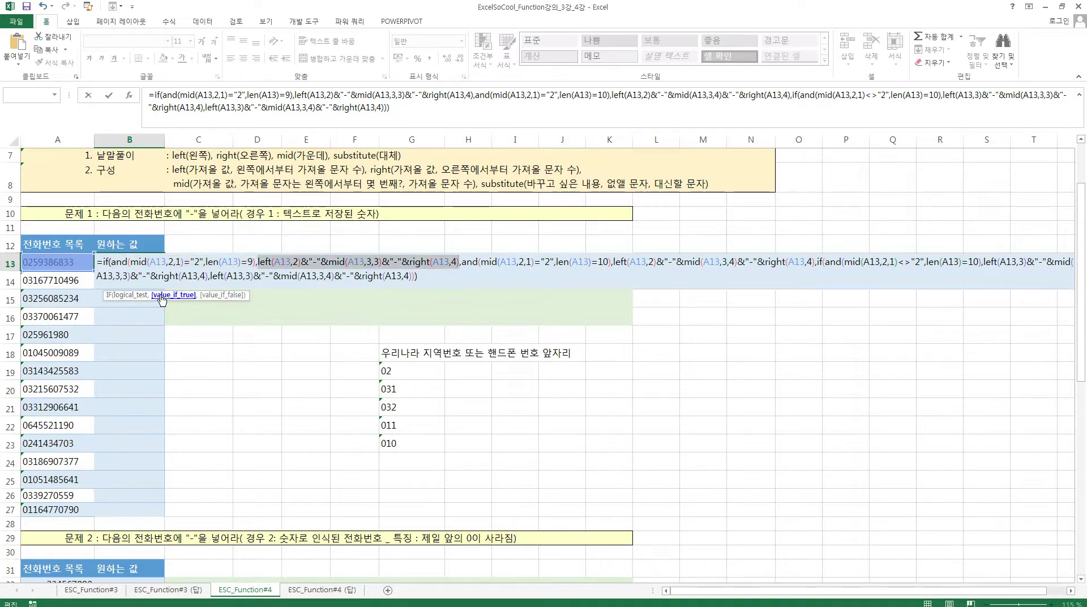
pyautogui.click(207, 295)
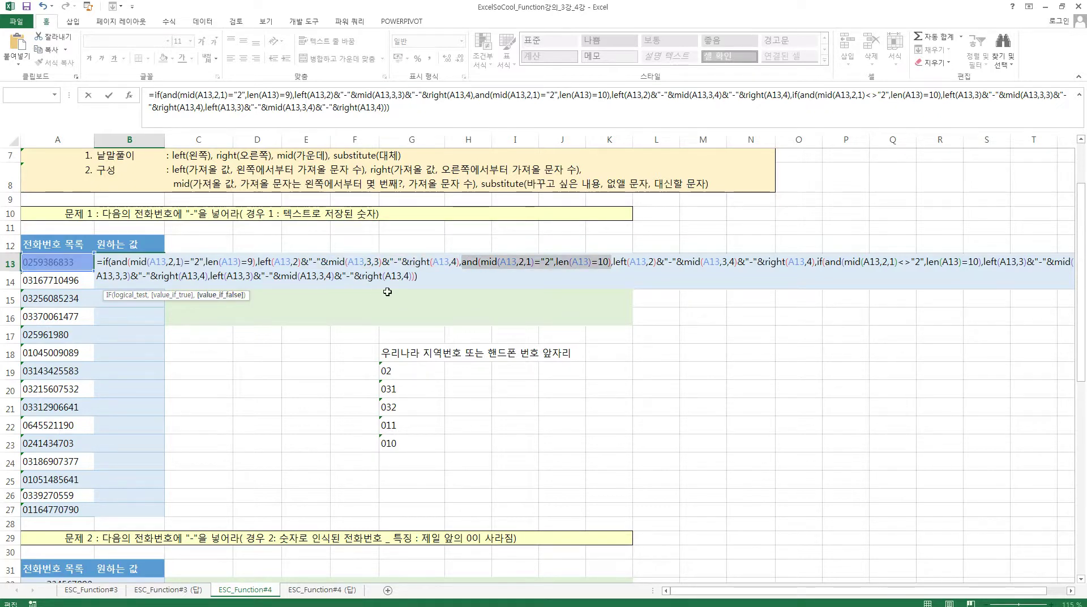
pyautogui.click(461, 262)
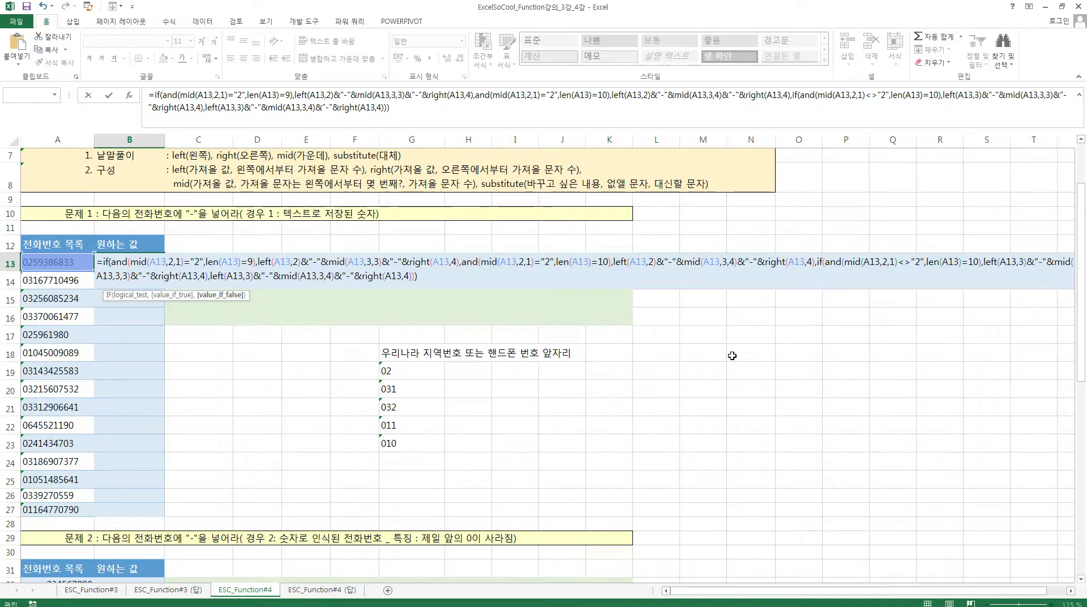
pyautogui.write('if(')
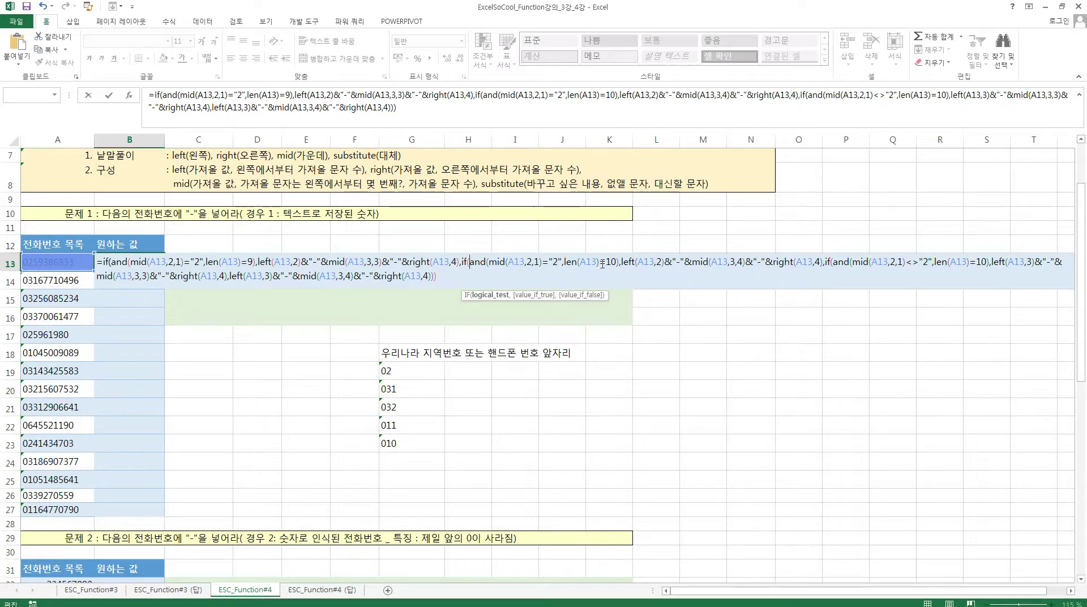
pyautogui.click(576, 295)
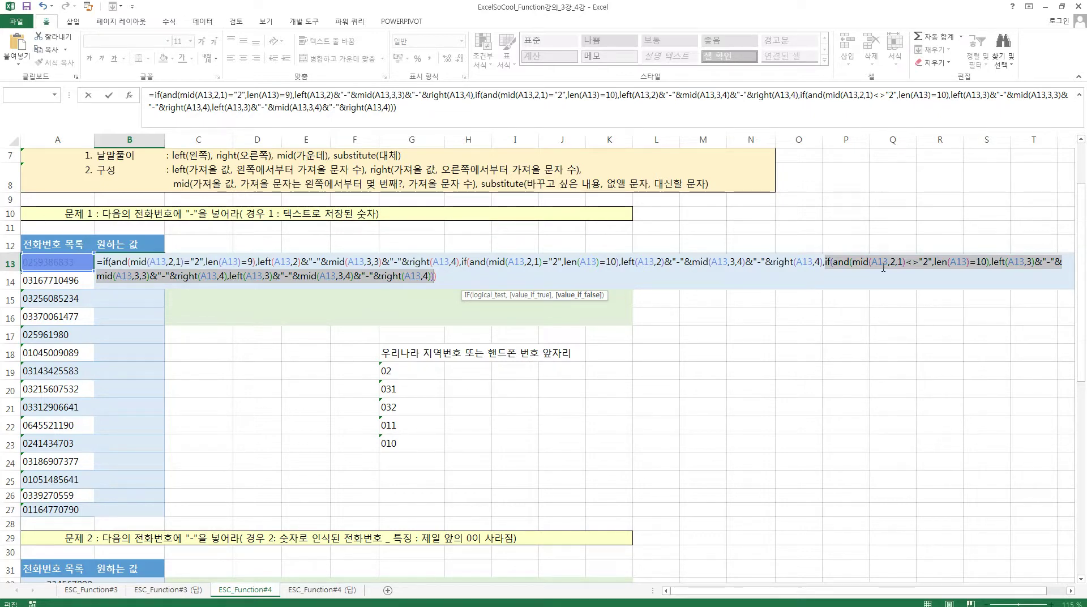
# Step: Enter the formula in B13, accepting the proposed correction, and fill it down to B27
pyautogui.press('Return')
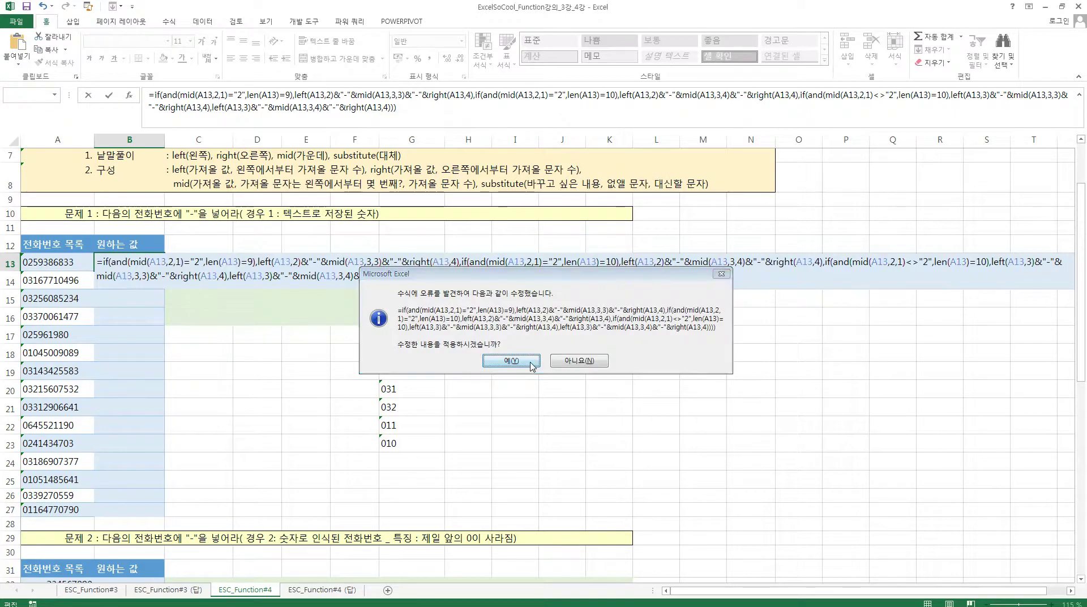
pyautogui.click(531, 364)
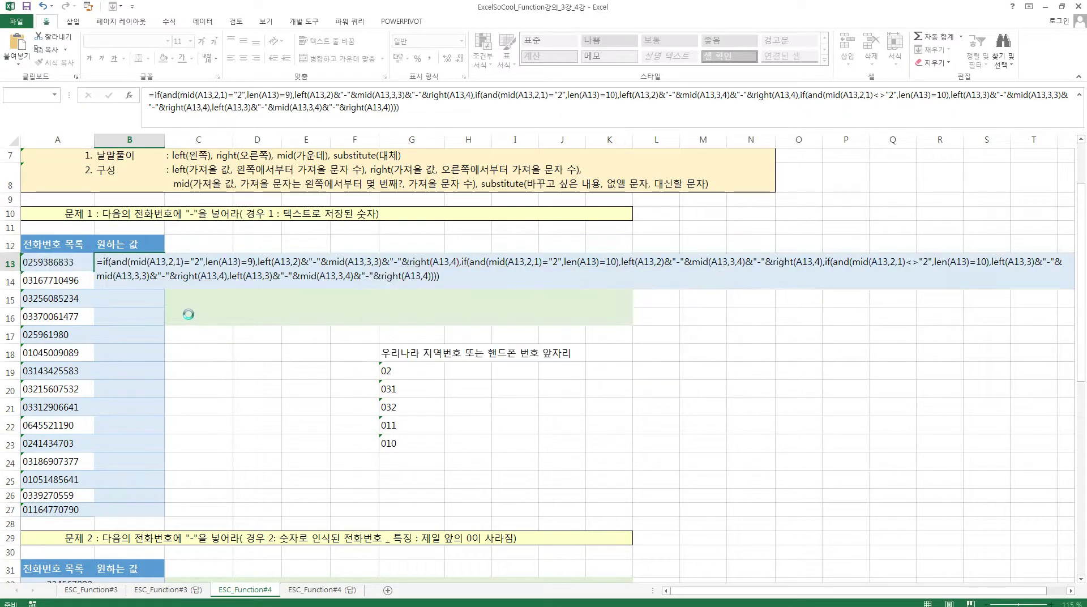
pyautogui.click(152, 266)
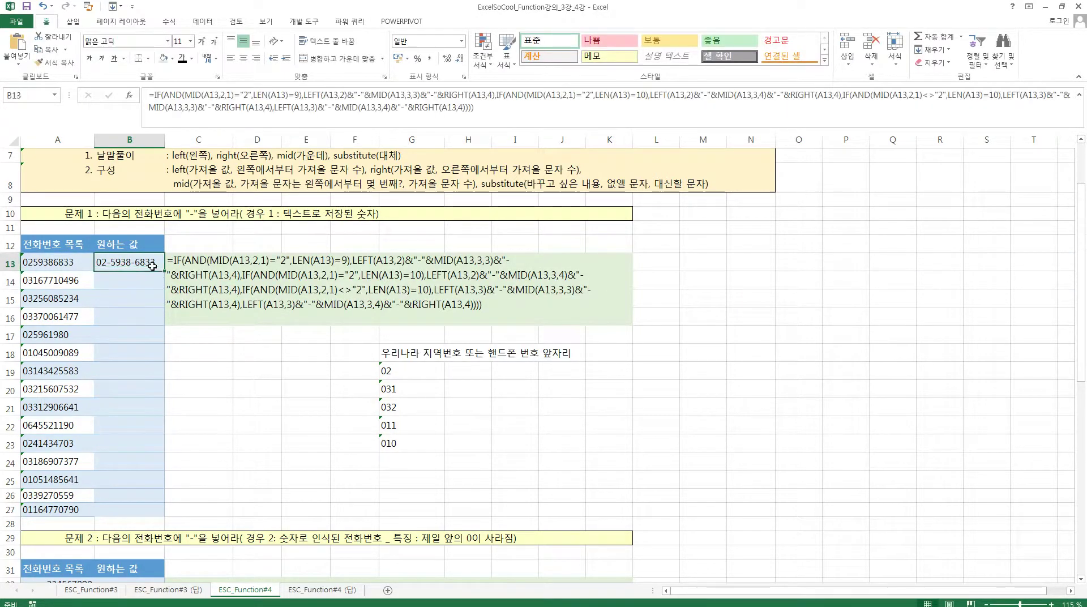
pyautogui.doubleClick(162, 270)
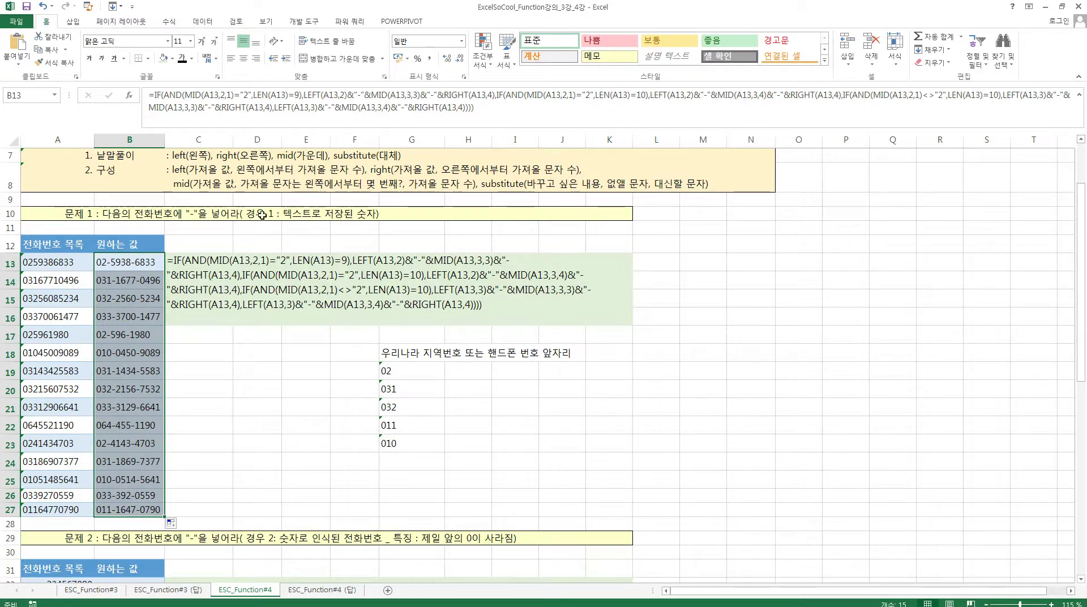
pyautogui.scroll(-2, 69, 264)
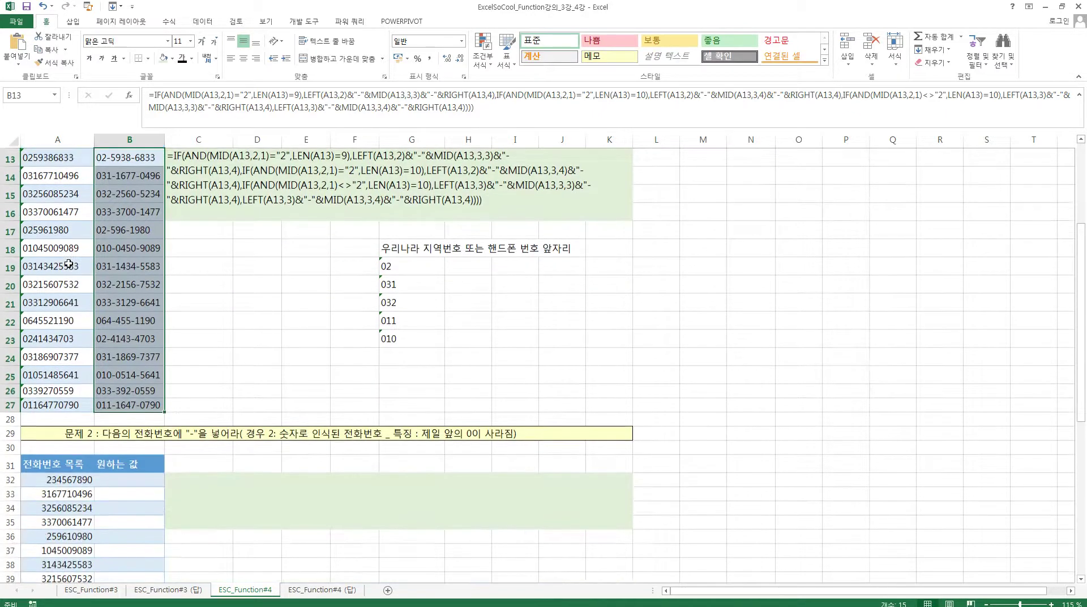
pyautogui.scroll(1, 68, 264)
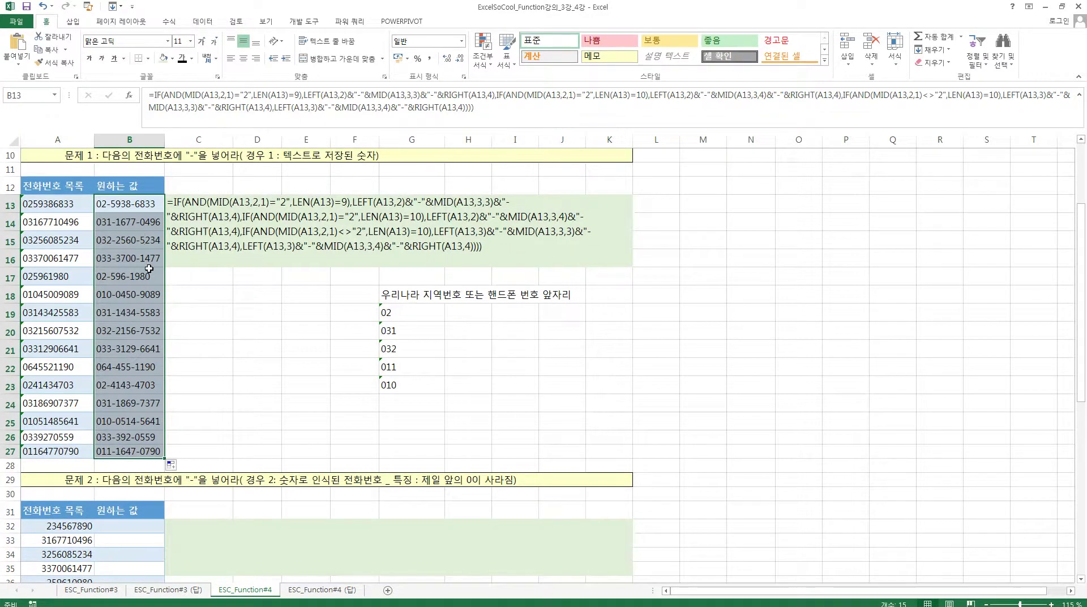
pyautogui.scroll(-3, 149, 268)
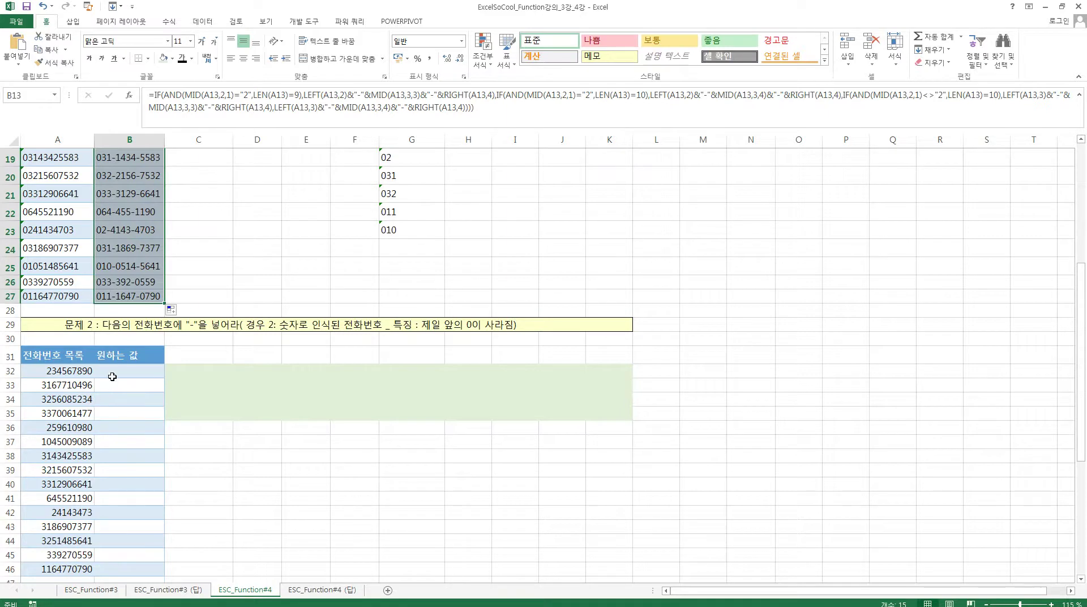
pyautogui.click(112, 376)
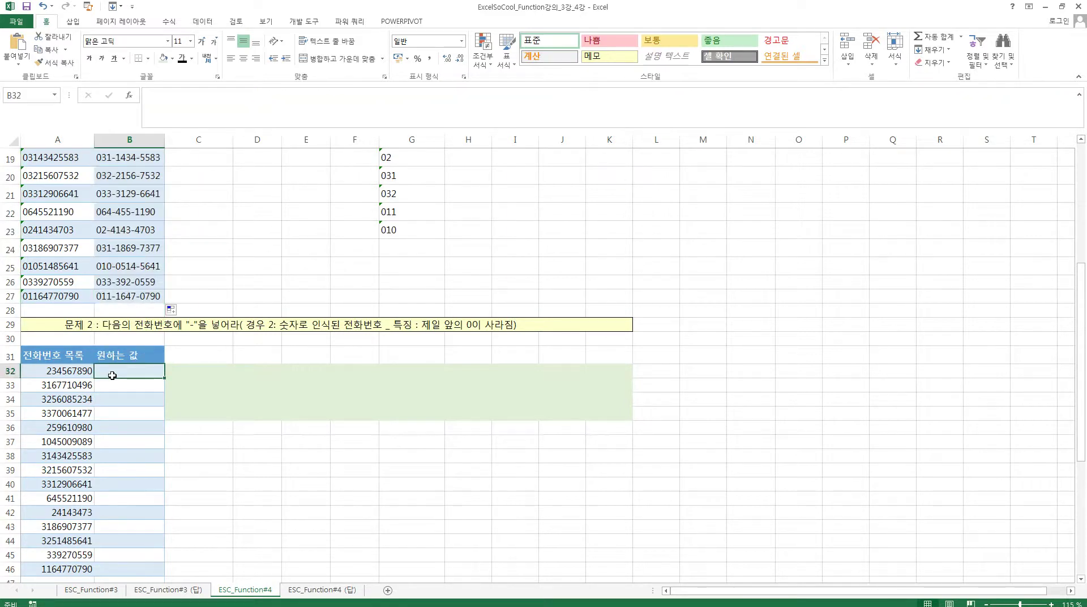
pyautogui.write('"="')
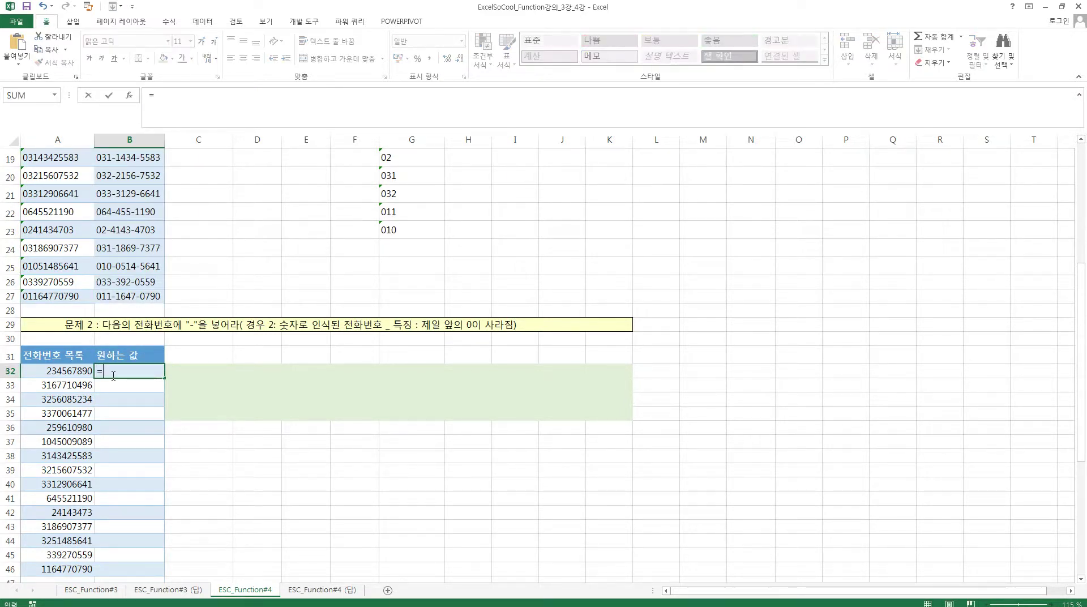
pyautogui.write('0"&')
pyautogui.scroll(4, 230, 324)
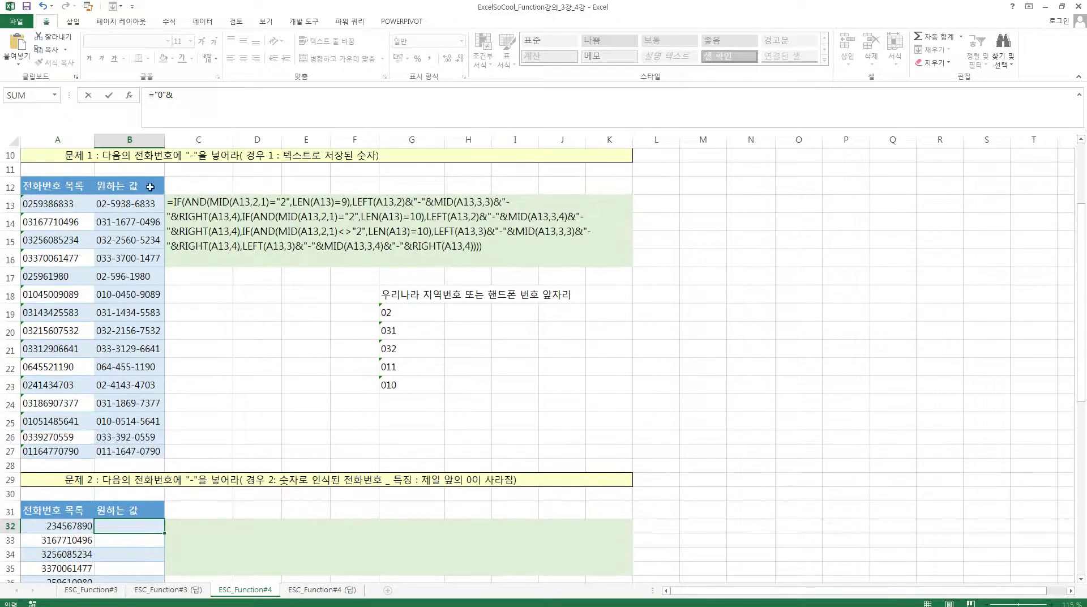
pyautogui.scroll(-1, 129, 205)
pyautogui.press('Escape')
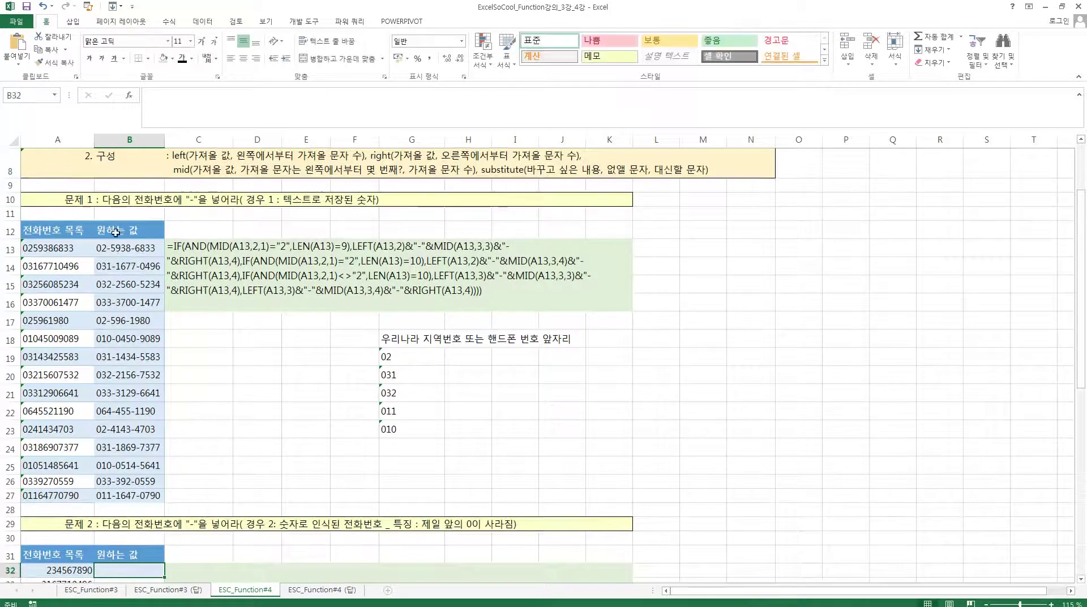
# Step: Copy the full text of the formula in B13 and leave the cell unchanged
pyautogui.click(117, 245)
pyautogui.doubleClick(164, 256)
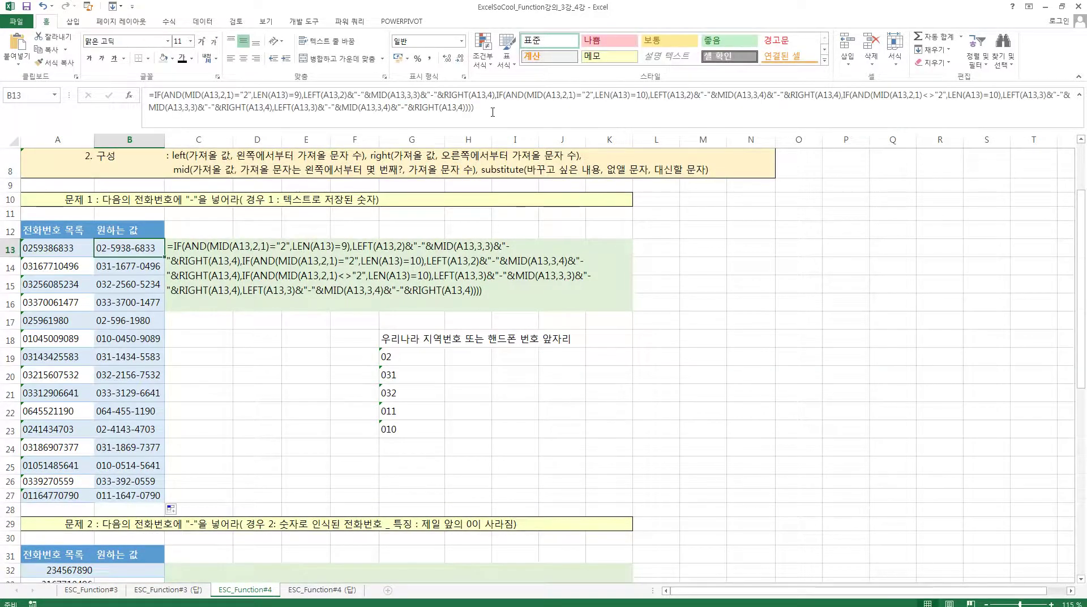
pyautogui.click(492, 112)
pyautogui.moveTo(475, 107); pyautogui.dragTo(150, 95)
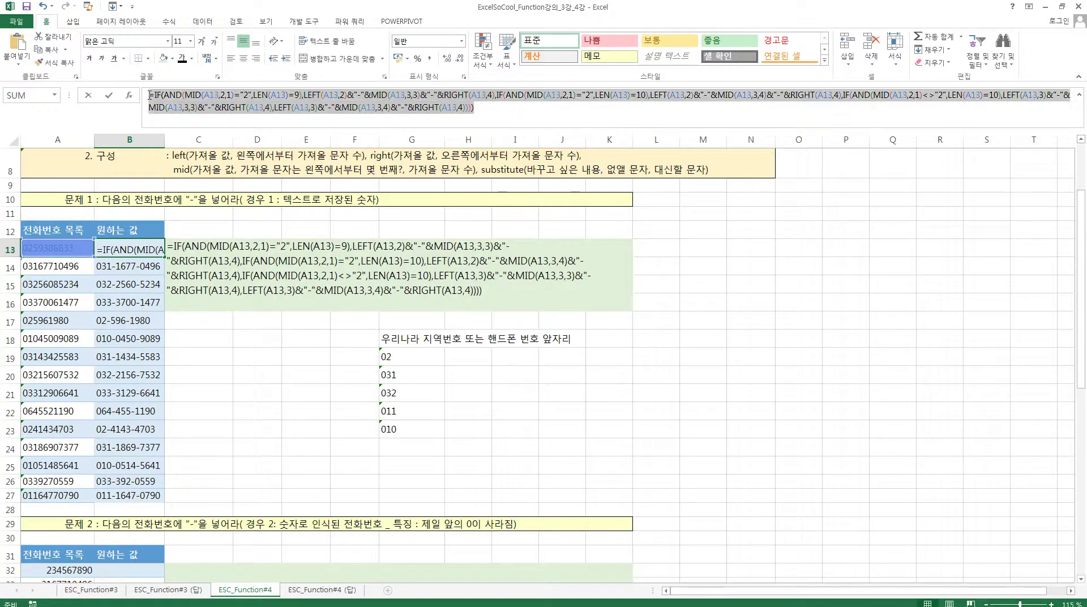
pyautogui.hotkey('ctrl', 'c')
pyautogui.press('Escape')
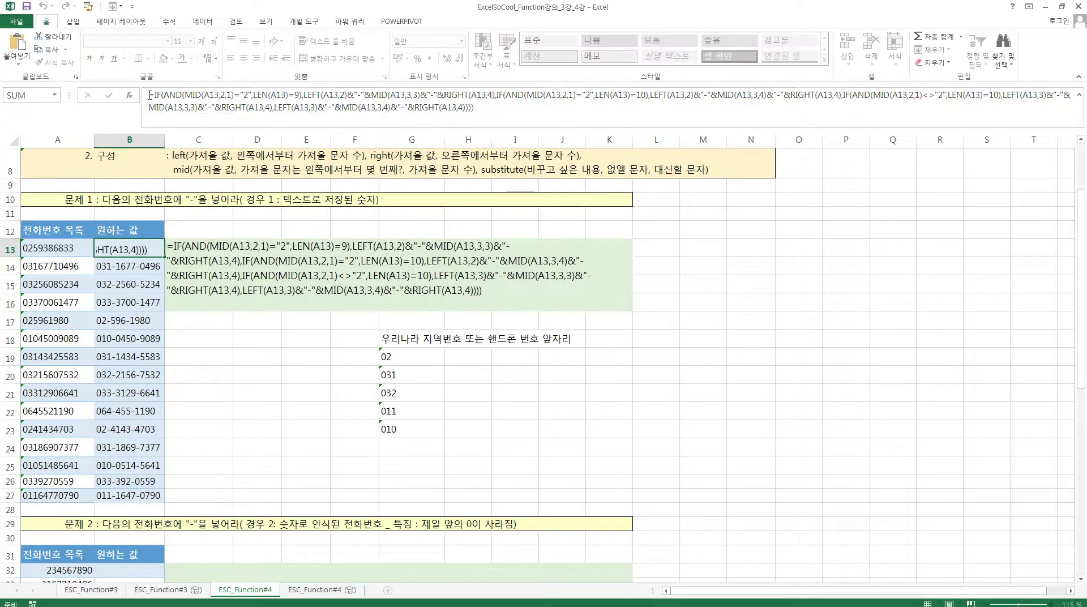
# Step: Enter "0"& followed by the copied IF formula without its equals sign in B32 and fill it down to B46
pyautogui.click(136, 266)
pyautogui.scroll(-8, 137, 285)
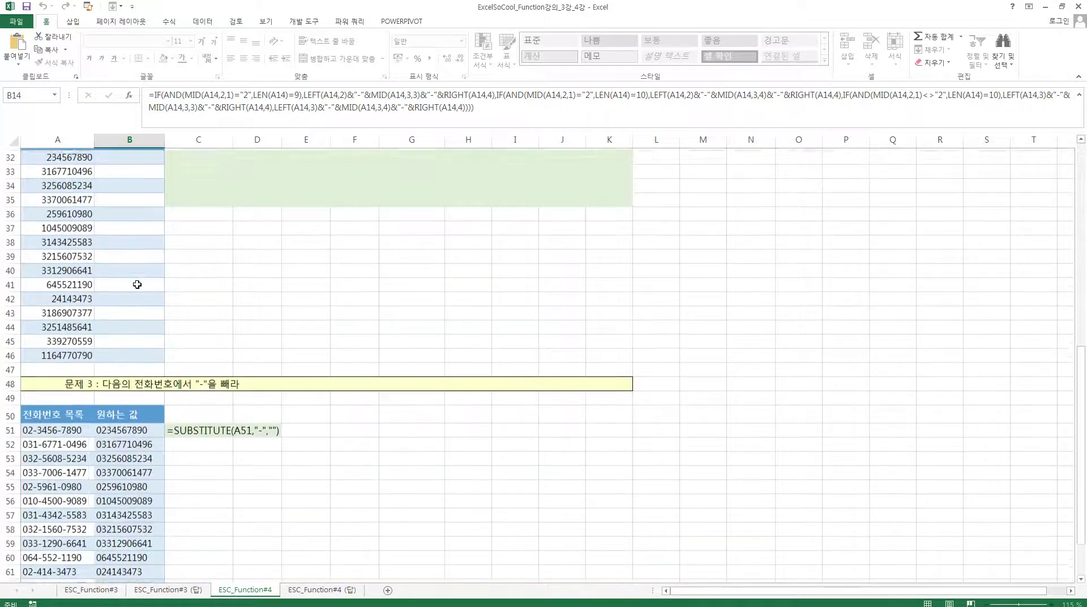
pyautogui.scroll(2, 113, 226)
pyautogui.click(120, 246)
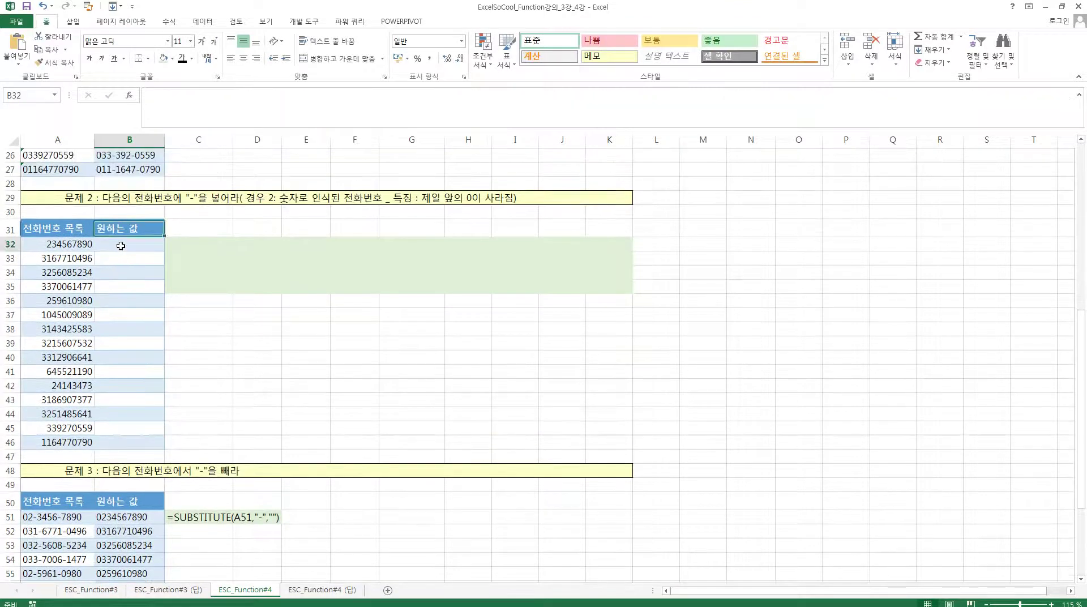
pyautogui.write('="')
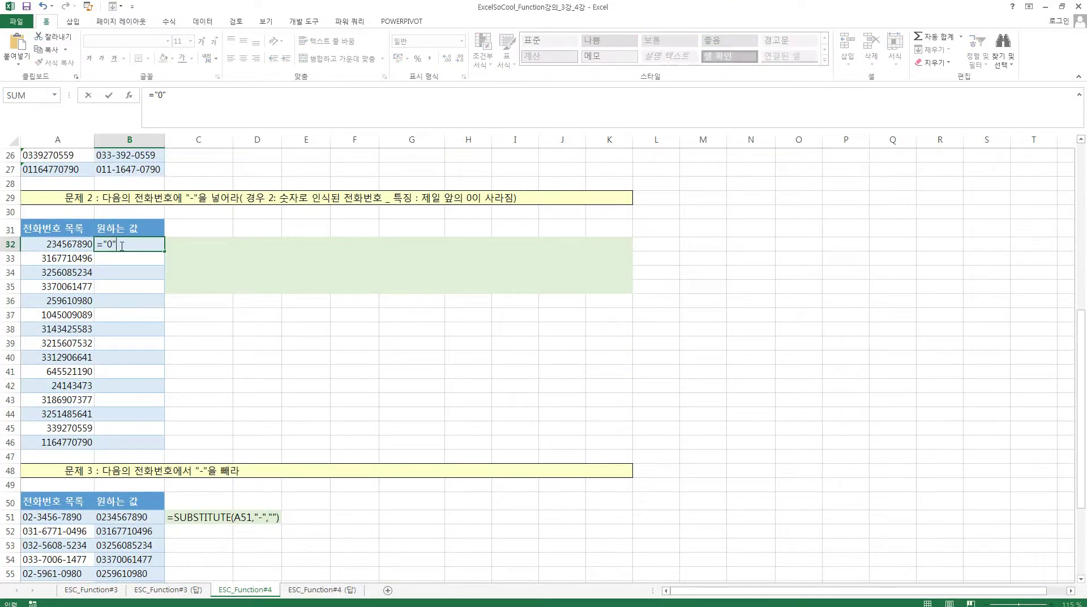
pyautogui.write('0"&')
pyautogui.hotkey('ctrl', 'v')
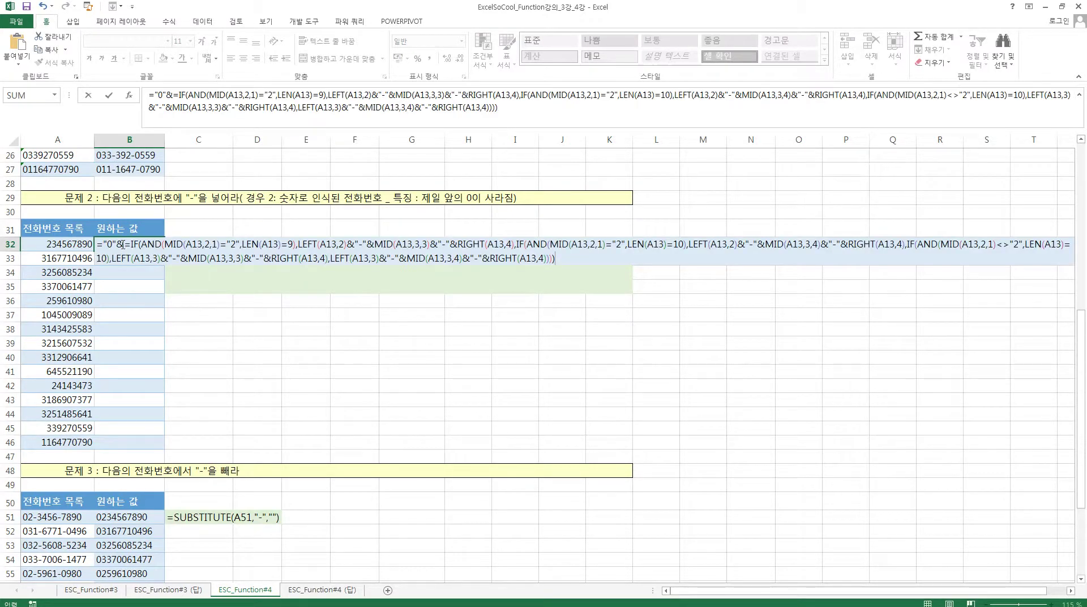
pyautogui.press('BackSpace')
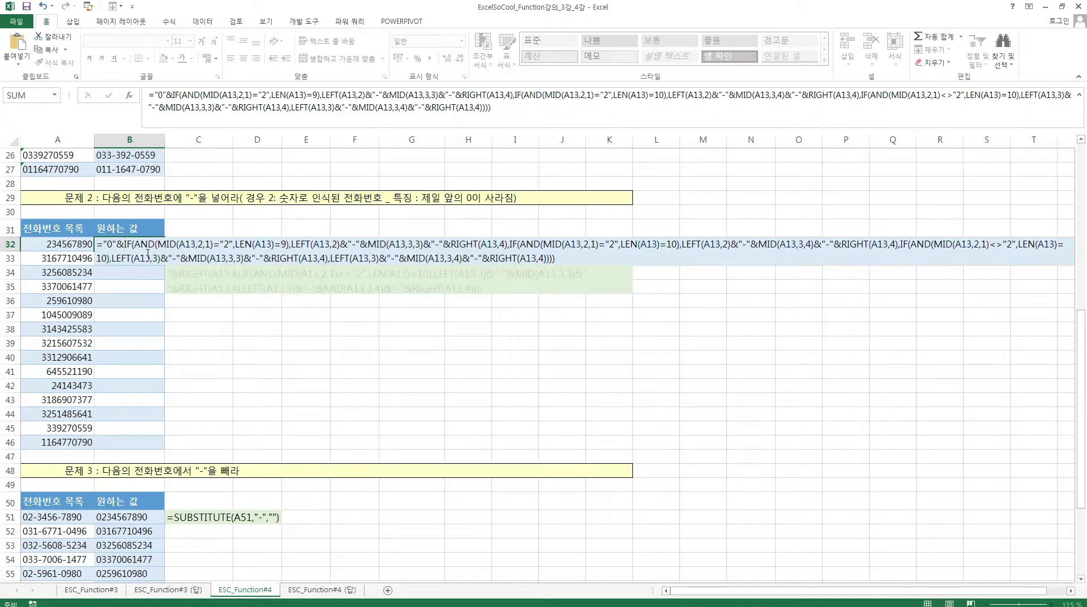
pyautogui.press('Return')
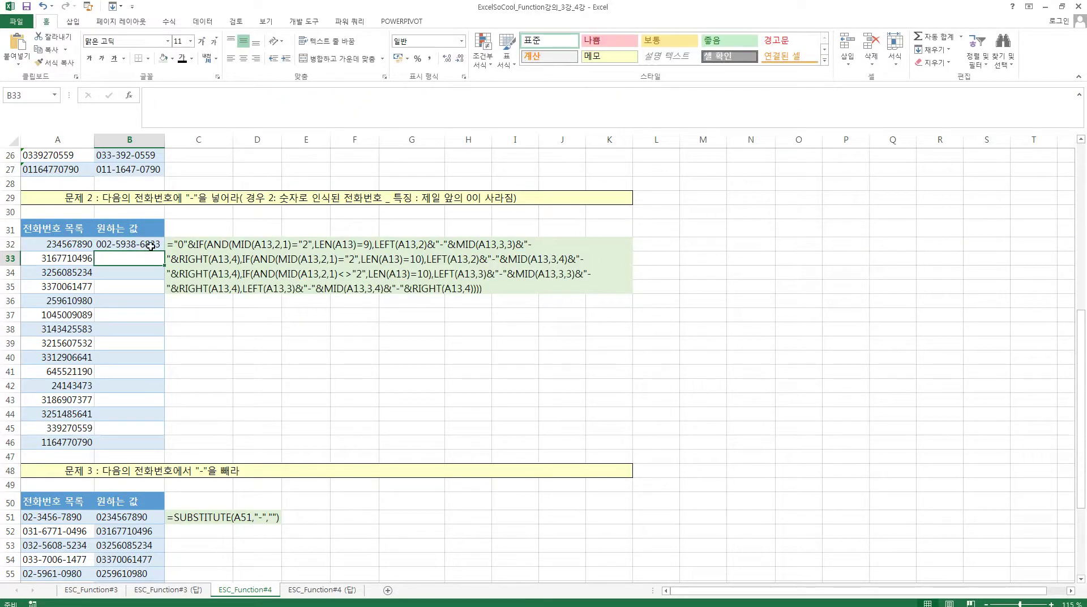
pyautogui.click(150, 245)
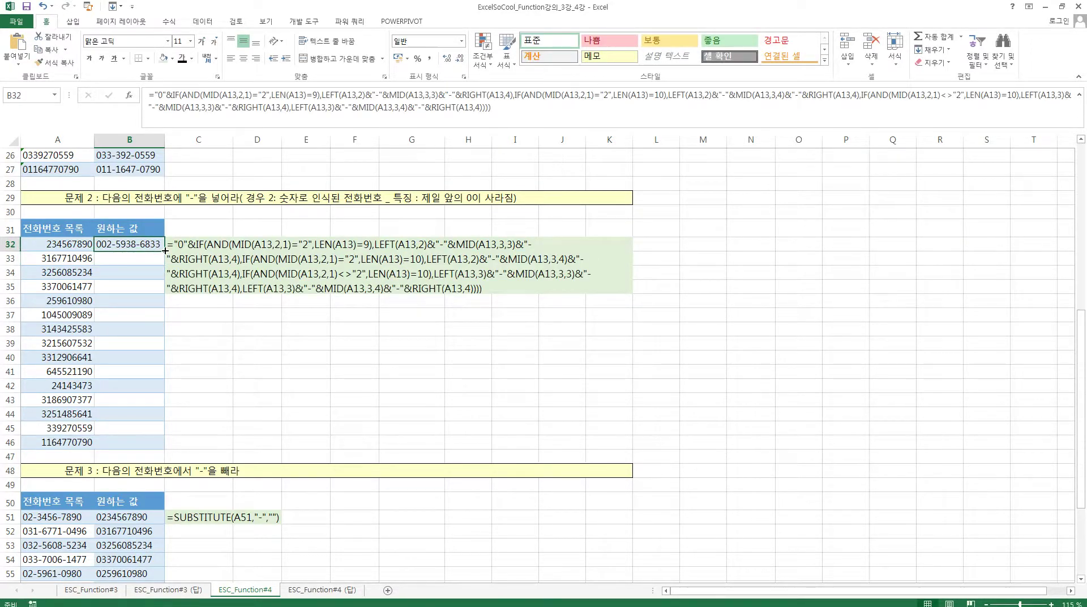
pyautogui.doubleClick(165, 249)
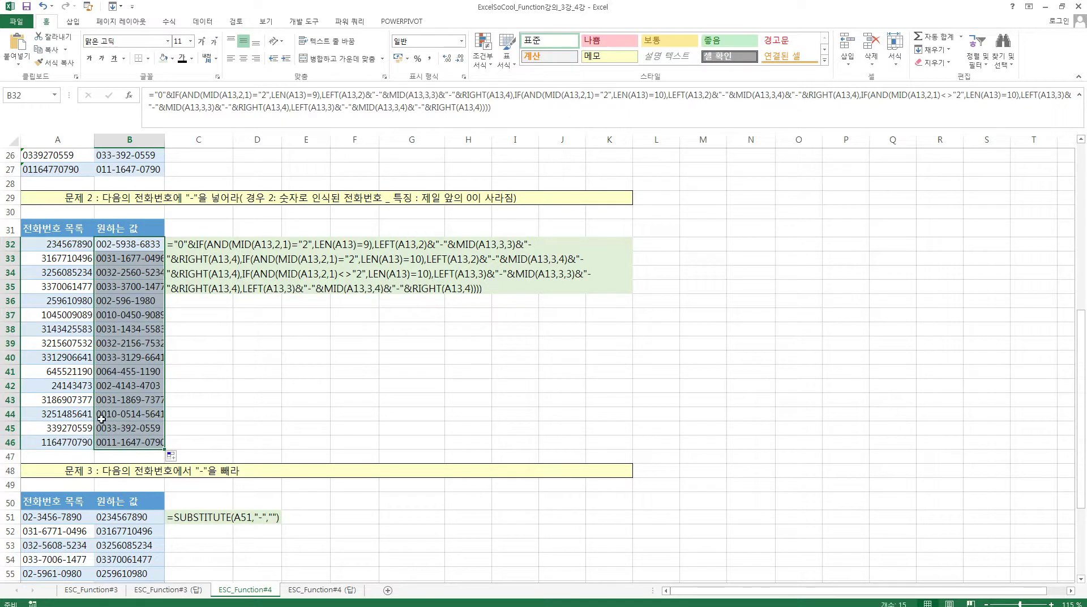
# Step: Remove the "0"& prefix from the formula in B32 and fill the corrected formula down to B46
pyautogui.click(126, 246)
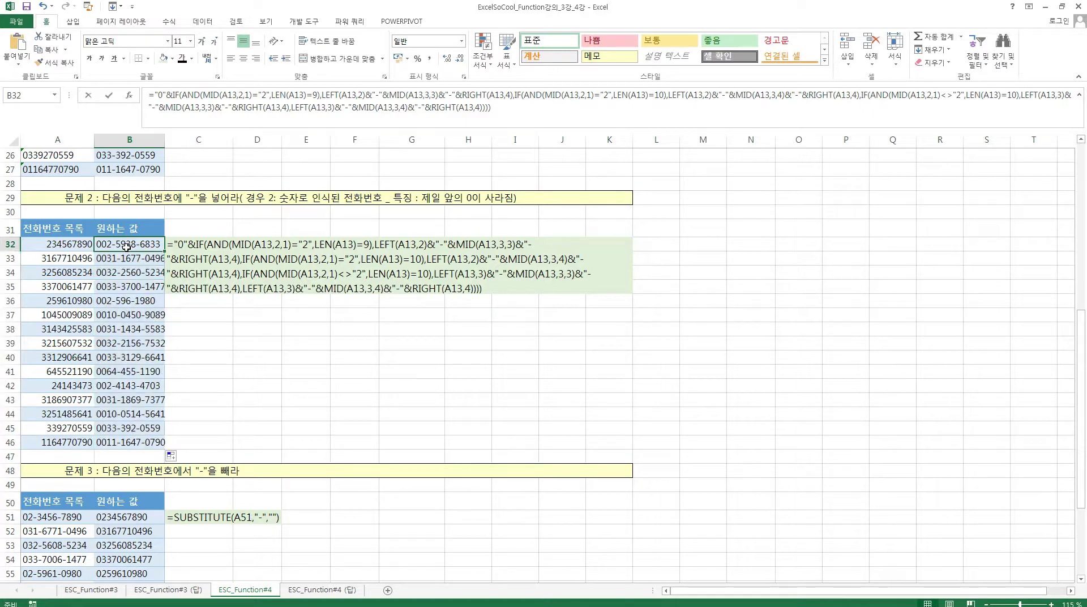
pyautogui.doubleClick(109, 246)
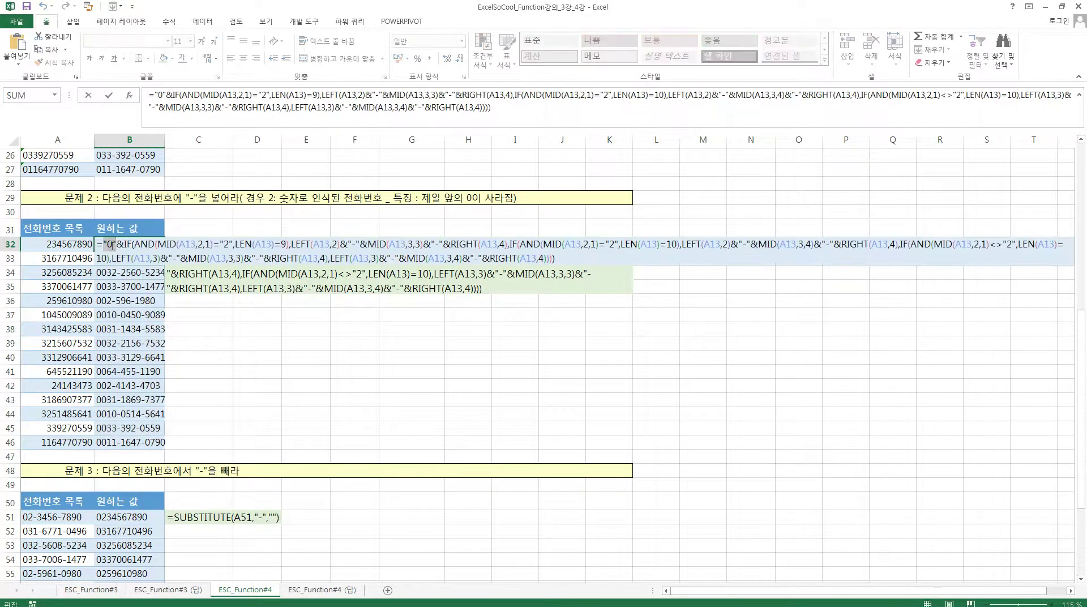
pyautogui.press('Delete')
pyautogui.press('Delete')
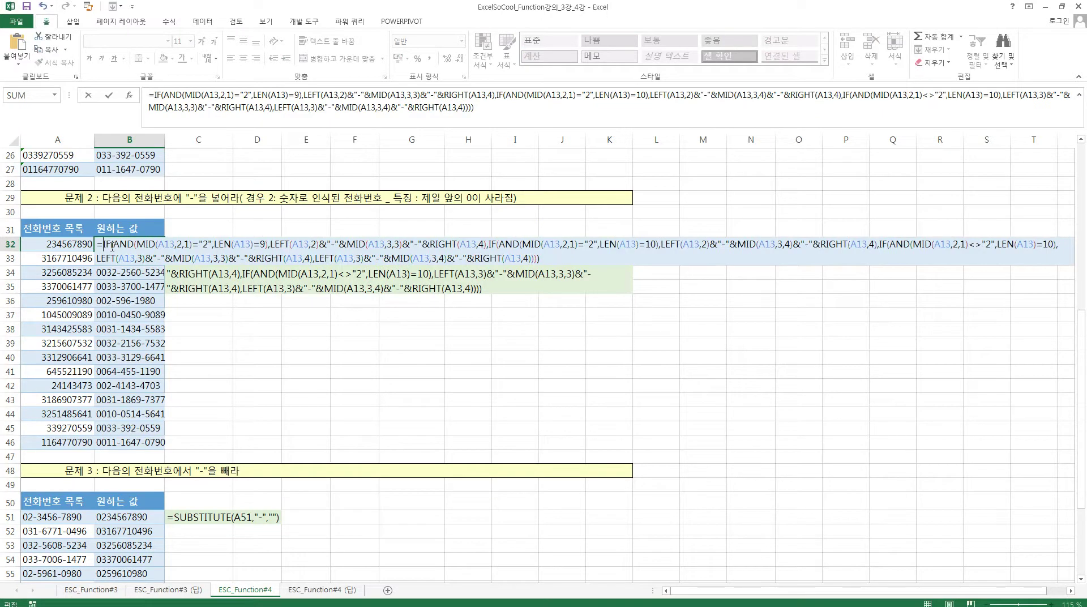
pyautogui.hotkey('ctrl', 'Return')
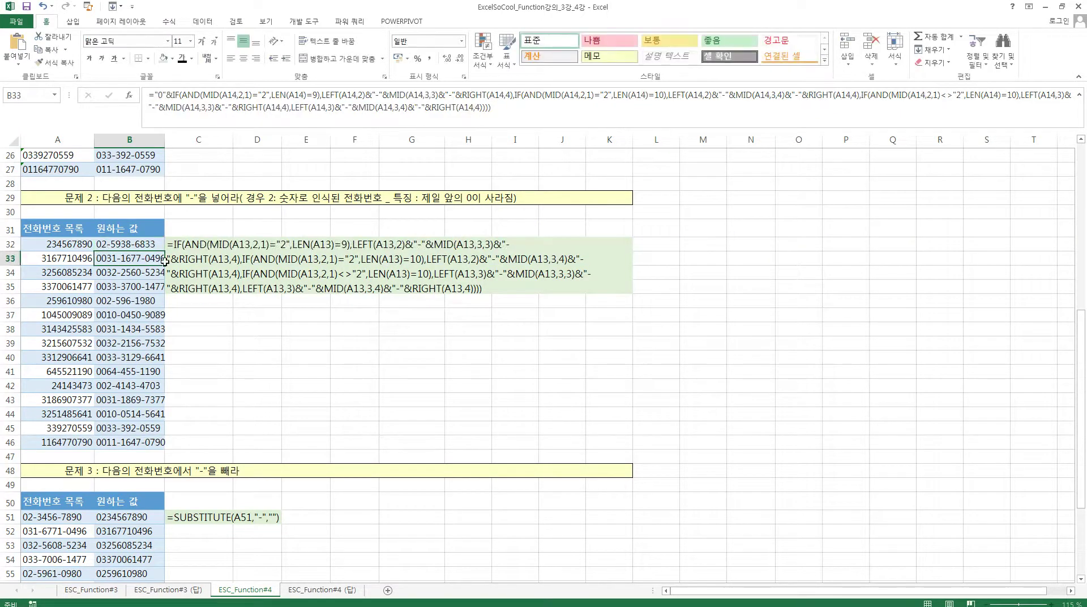
pyautogui.doubleClick(163, 249)
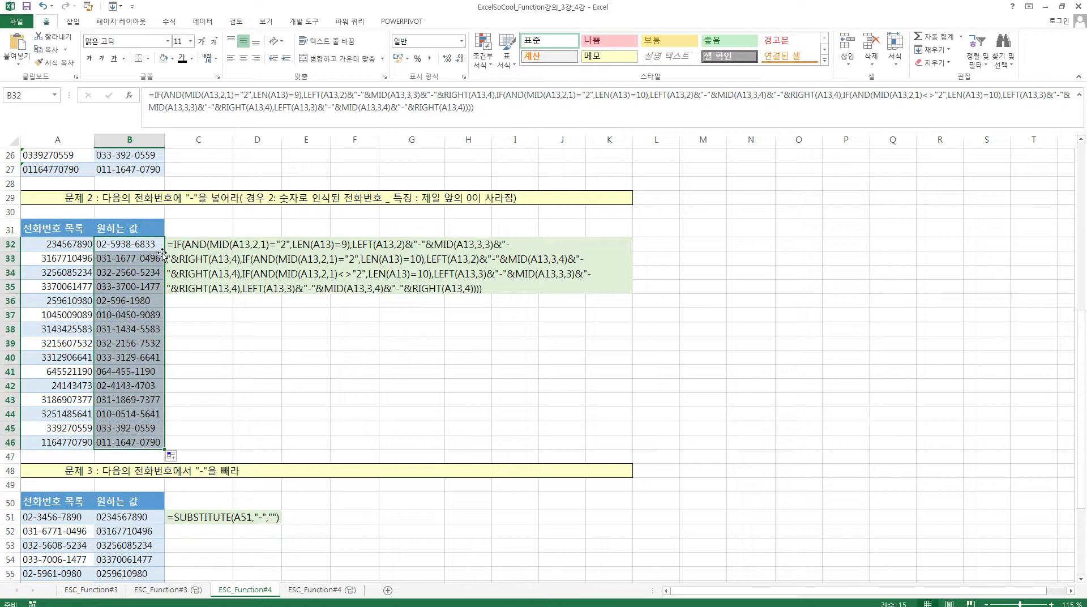
# Step: Review the hyphen results of problems 2 and 3, then the problem 1 formula and the function notes
pyautogui.click(64, 244)
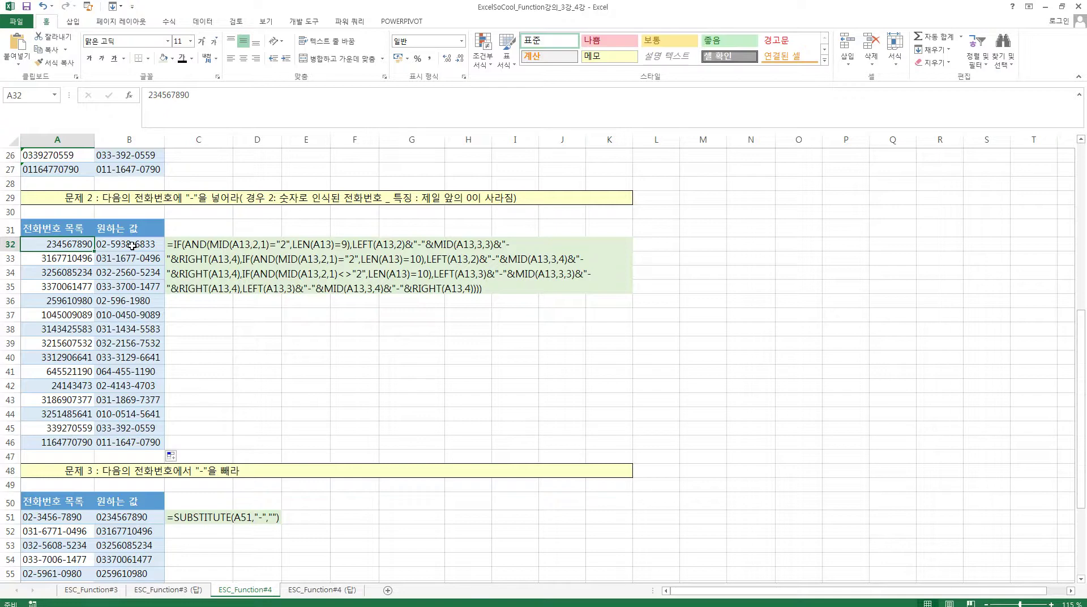
pyautogui.scroll(-2, 132, 245)
pyautogui.scroll(1, 132, 245)
pyautogui.scroll(-2, 132, 245)
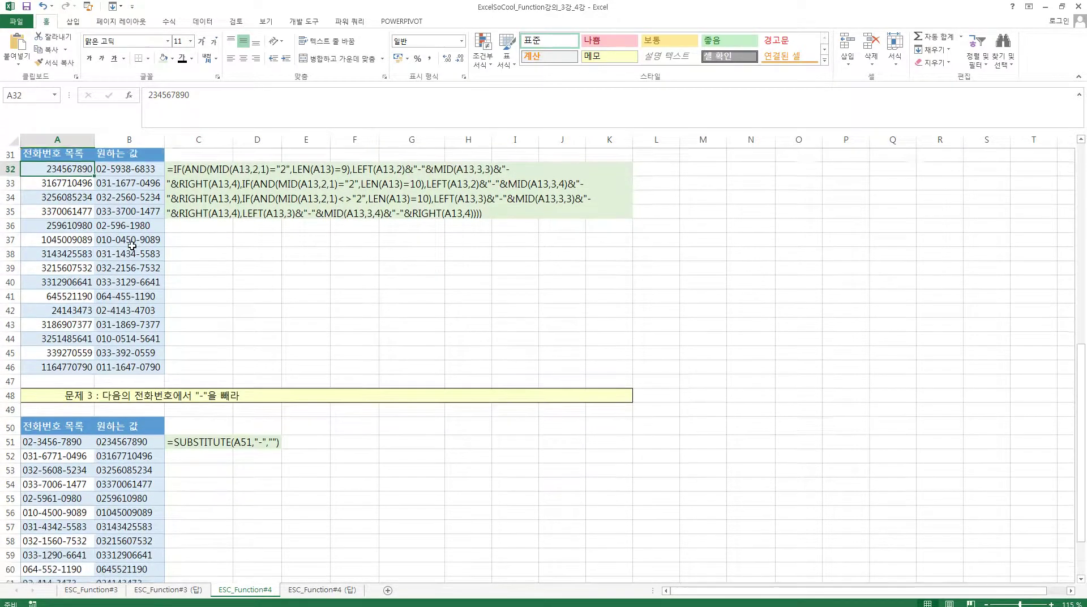
pyautogui.scroll(-1, 132, 245)
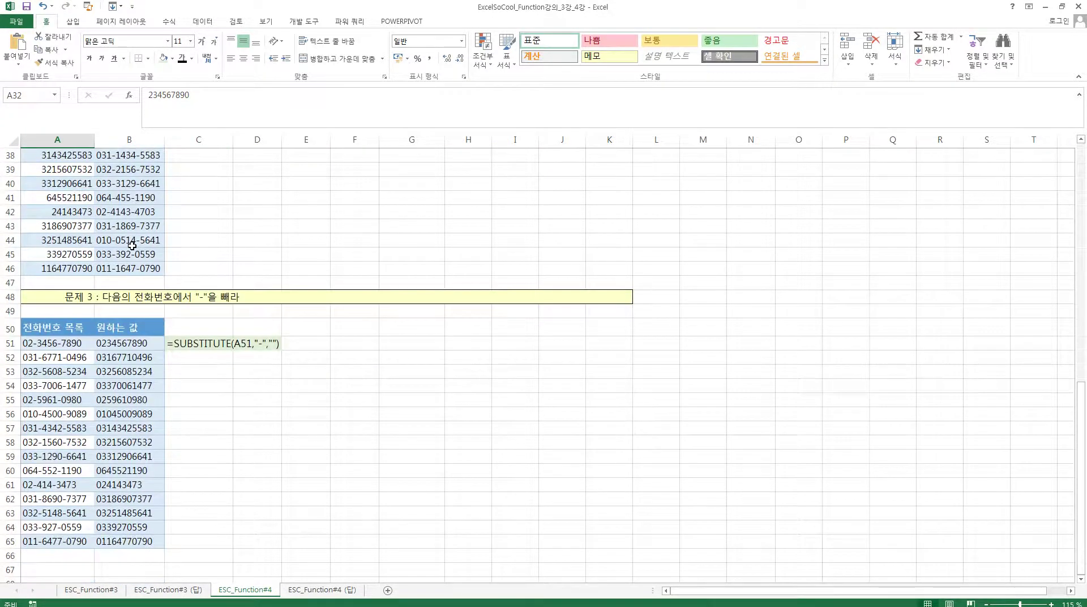
pyautogui.scroll(7, 132, 245)
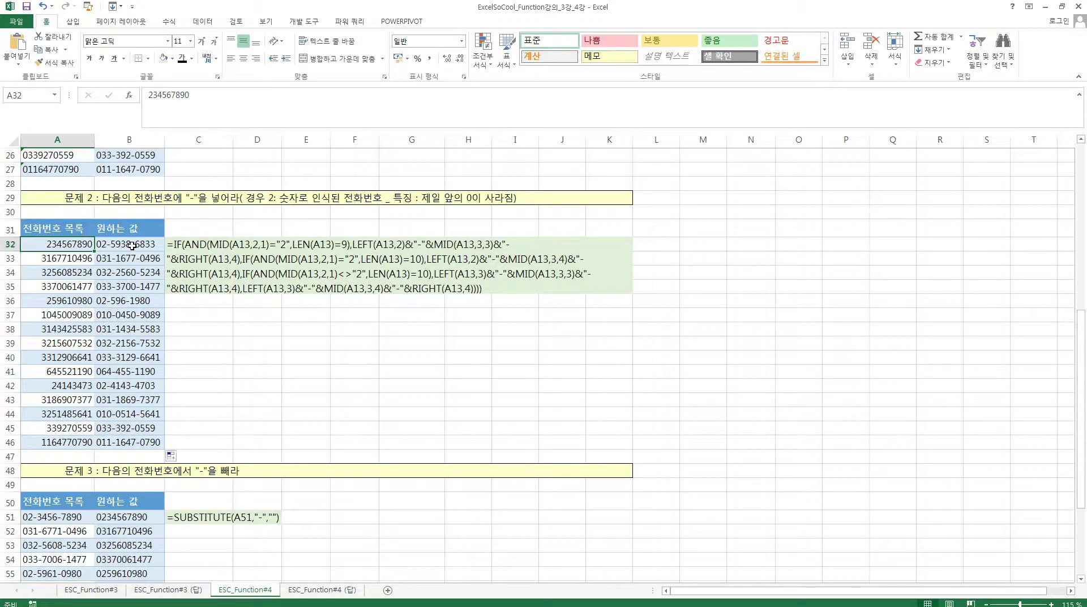
pyautogui.scroll(6, 132, 245)
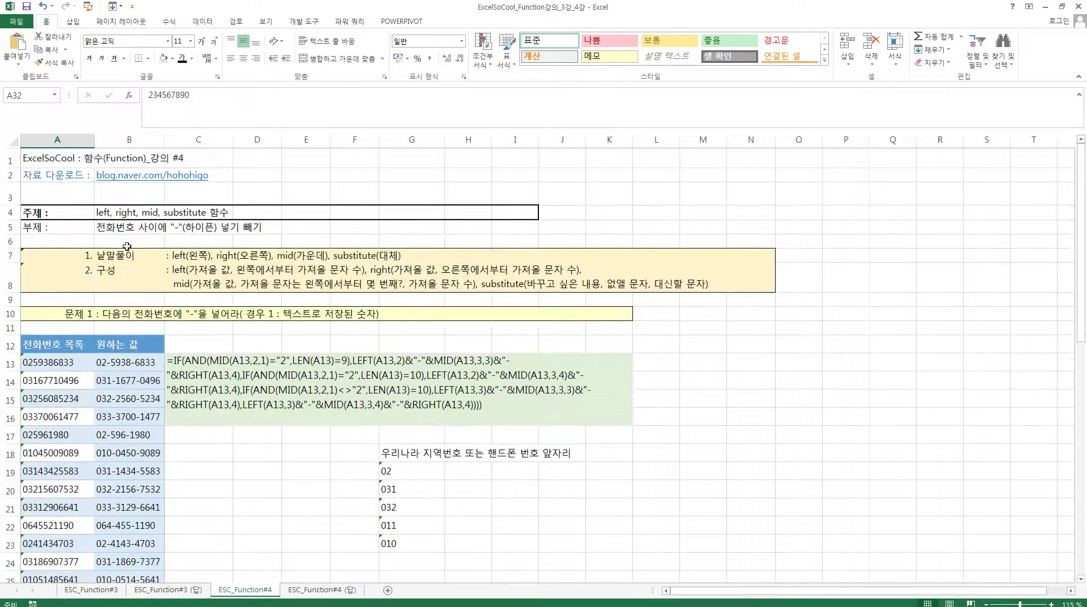